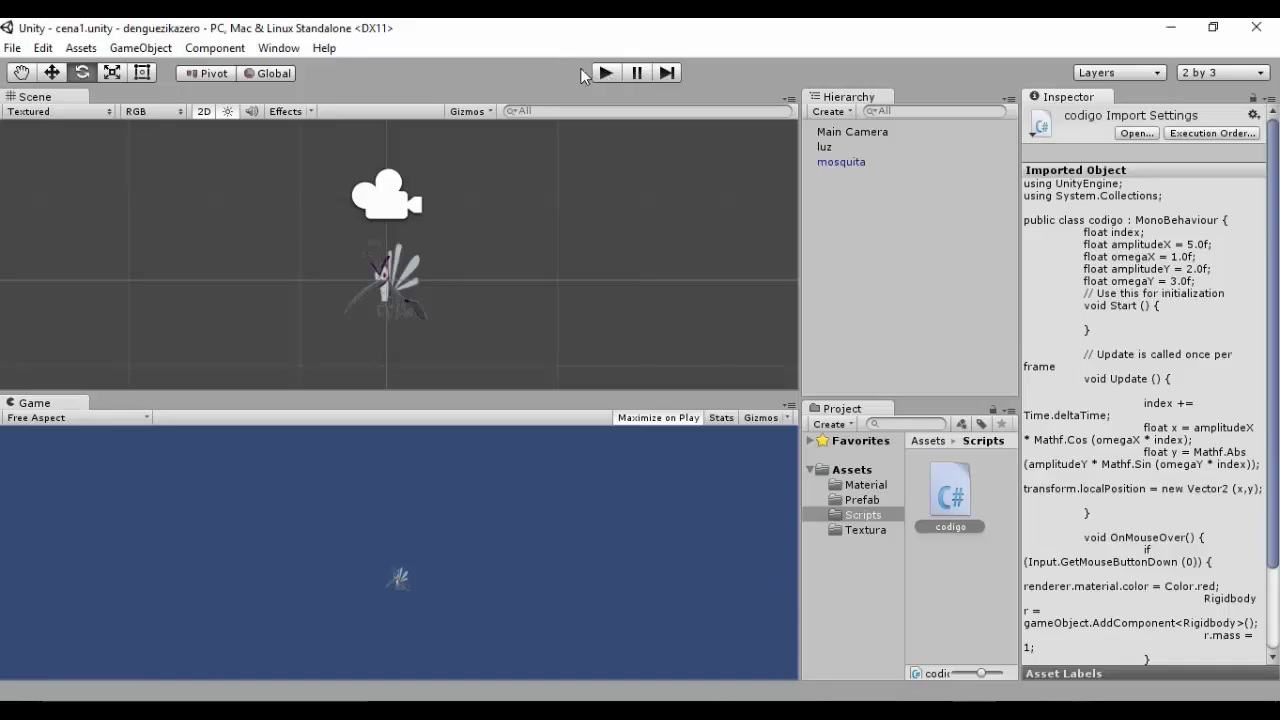
# After a quick playtest, add print (x); after the localPosition line in codigo's Update and save
pyautogui.click(605, 73)
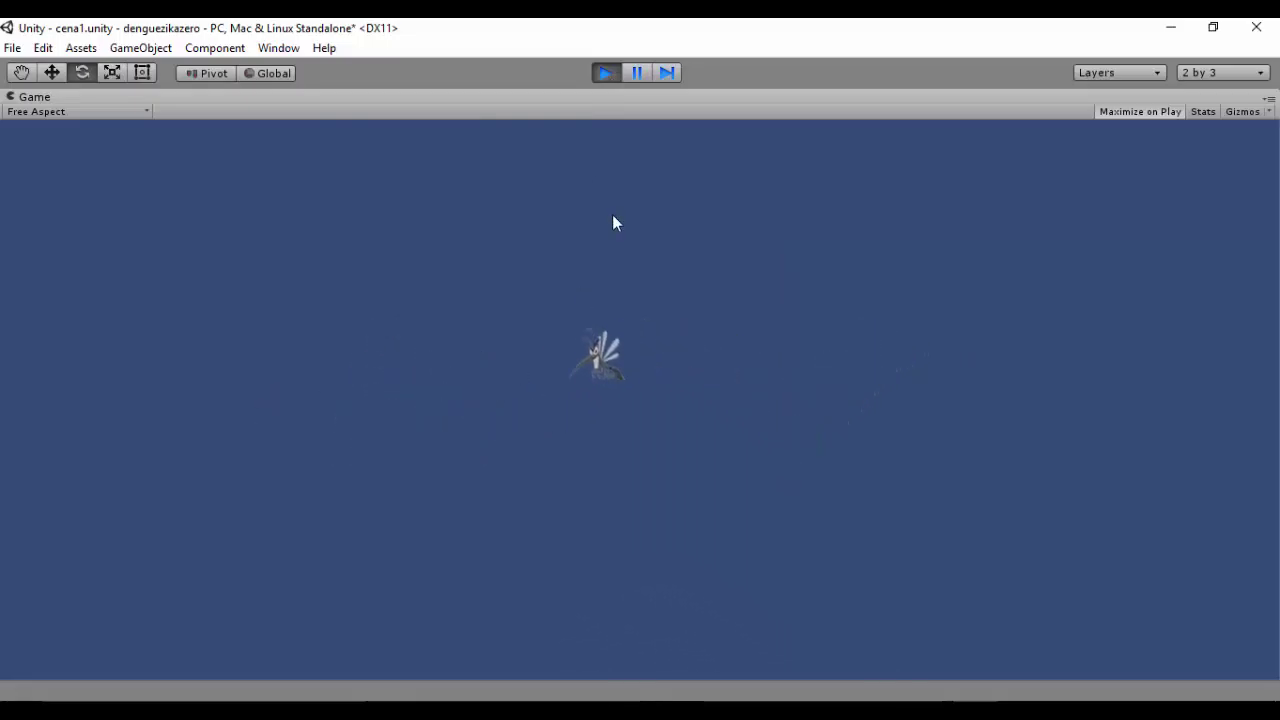
pyautogui.click(607, 73)
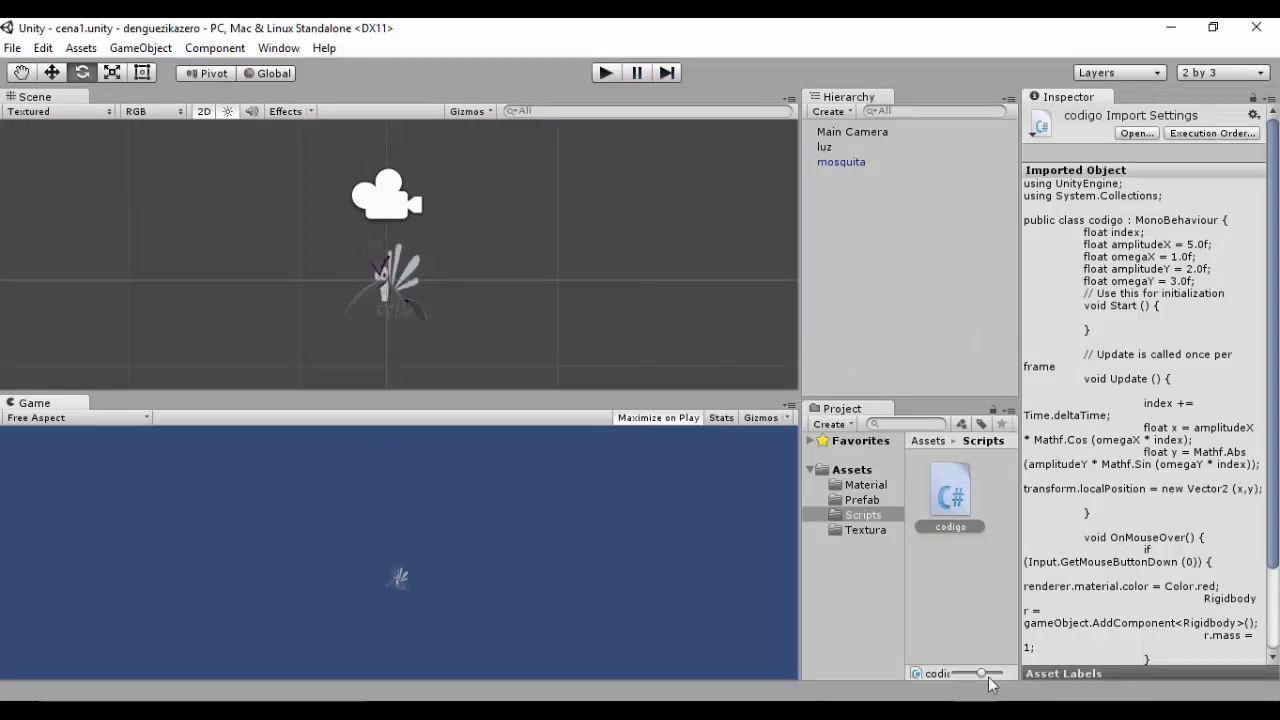
pyautogui.doubleClick(950, 495)
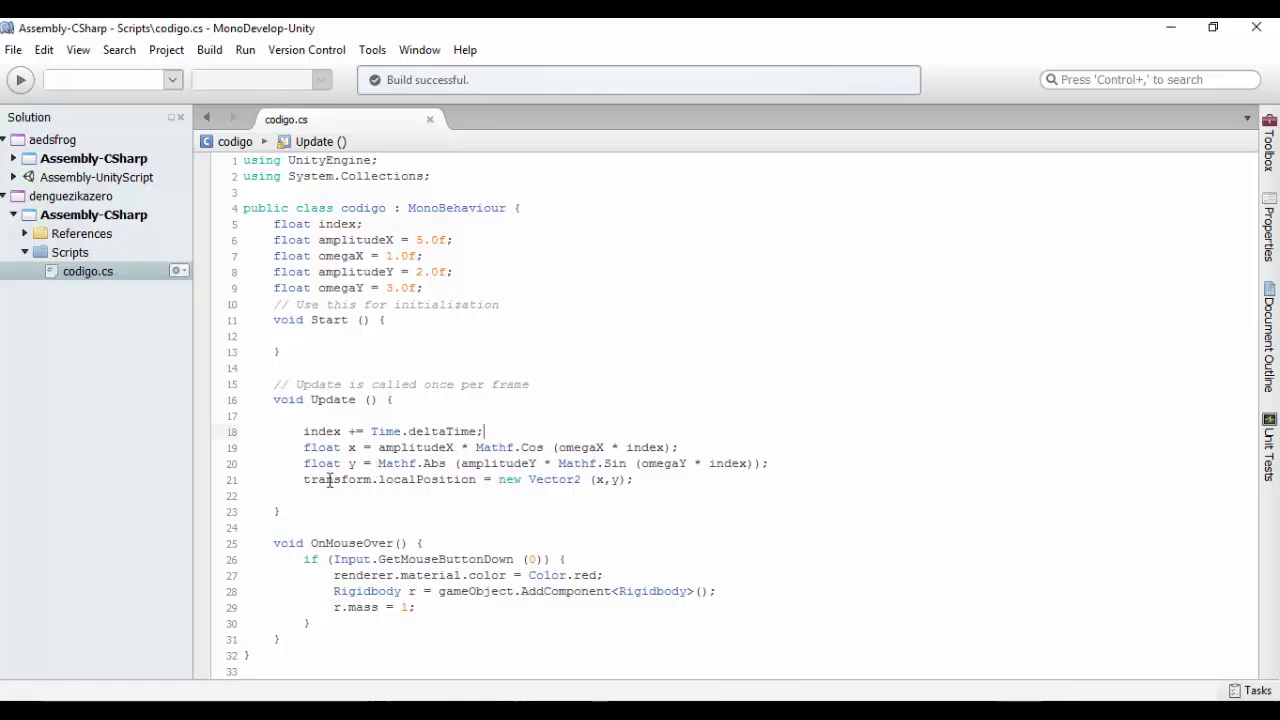
pyautogui.moveTo(330, 460)
pyautogui.click(656, 479)
pyautogui.press('Return')
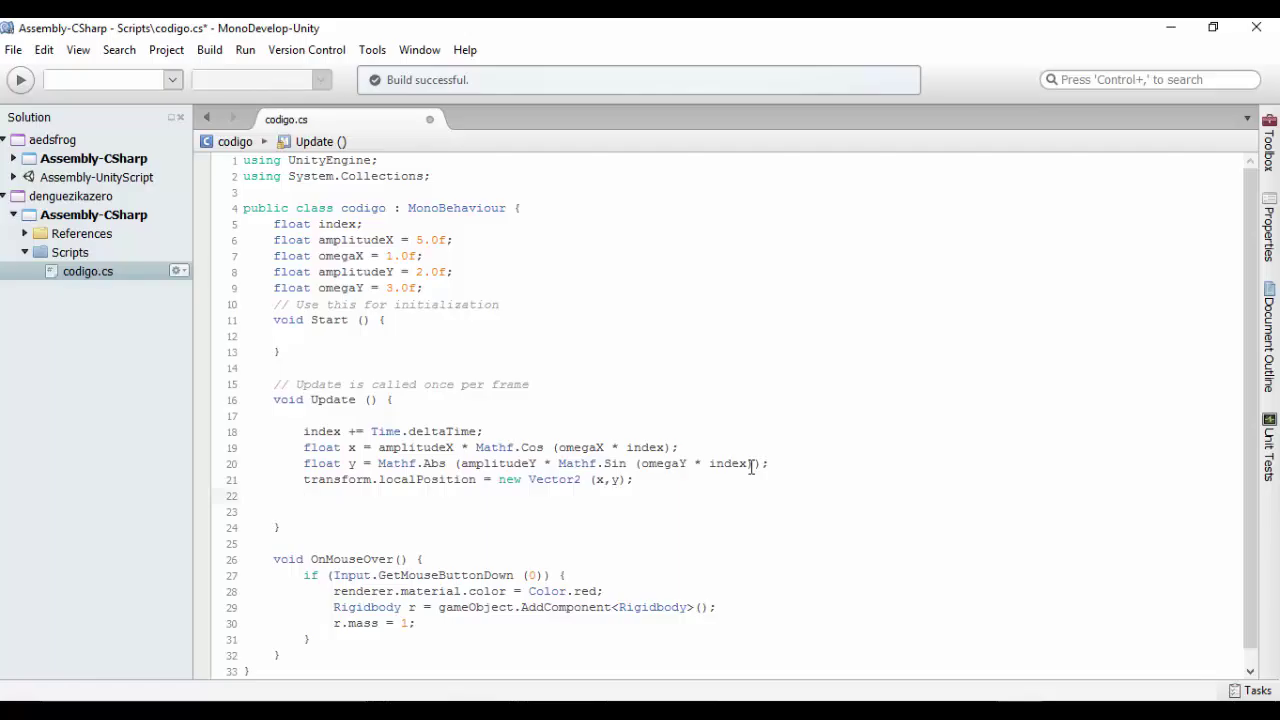
pyautogui.write('print (x)')
pyautogui.write(';')
pyautogui.hotkey('ctrl', 's')
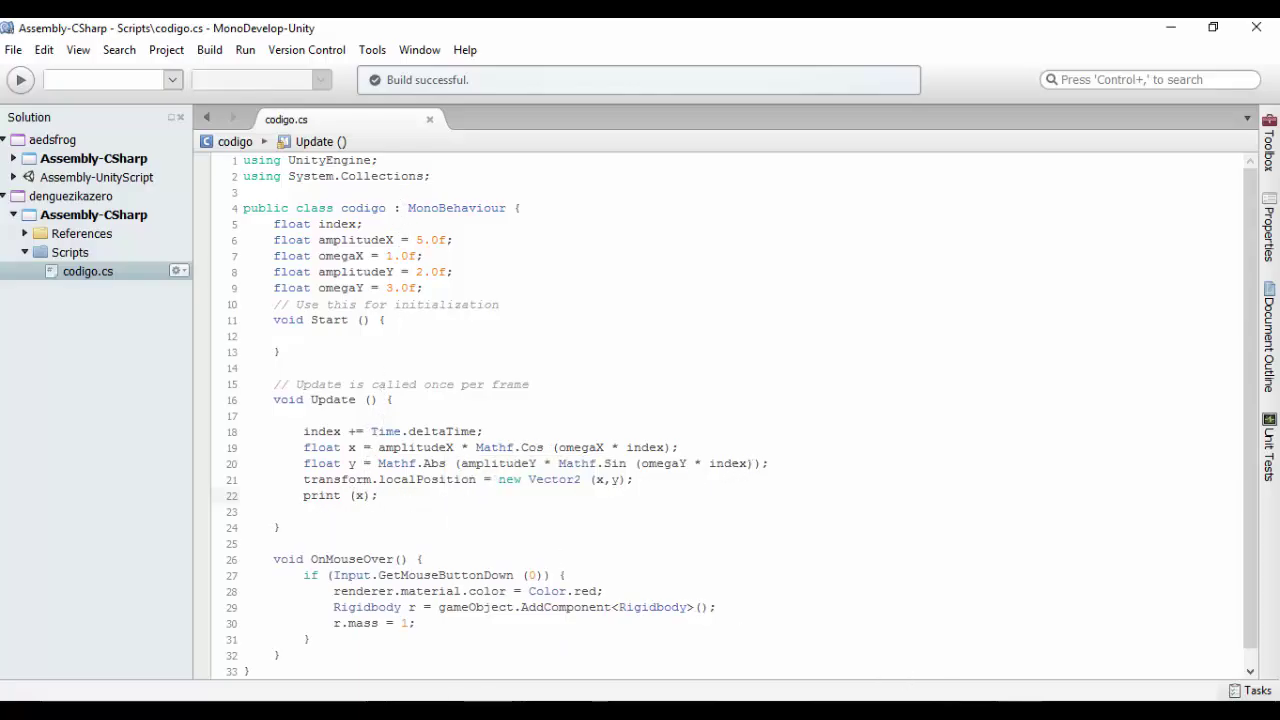
pyautogui.hotkey('alt', 'Tab')
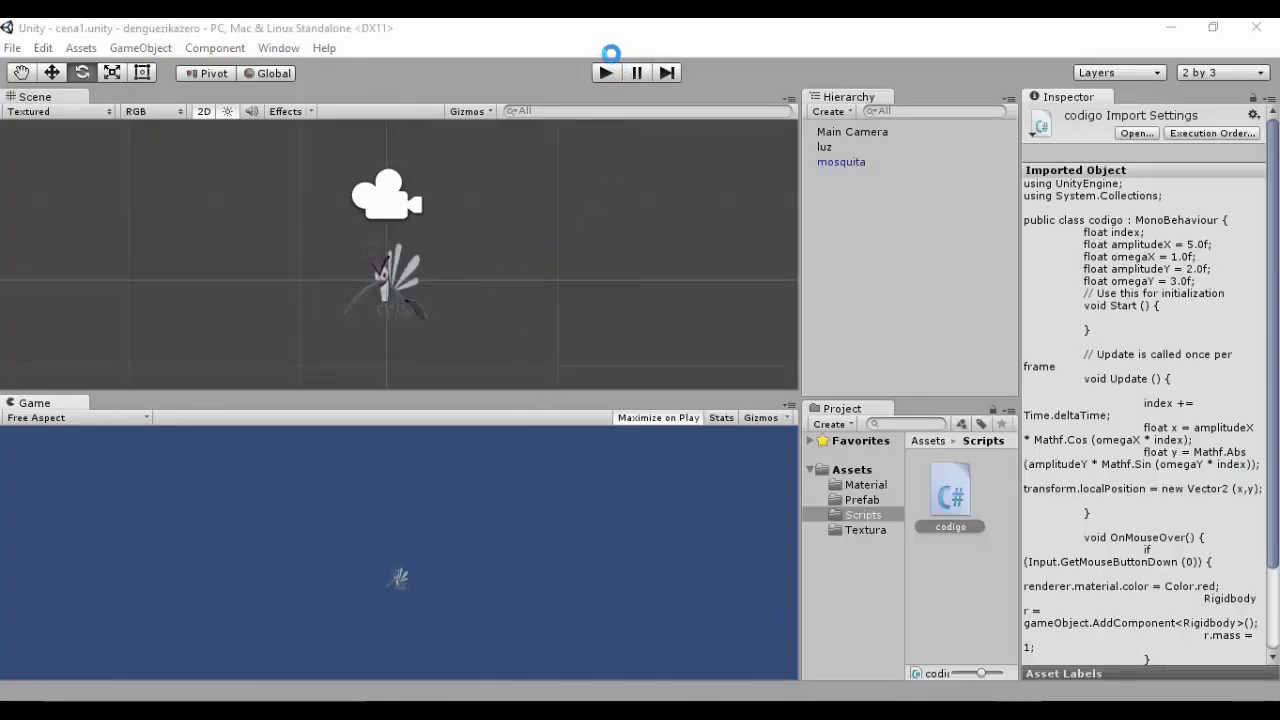
# Play the game to watch the mosquito's x values print to the console, then stop it
pyautogui.click(605, 72)
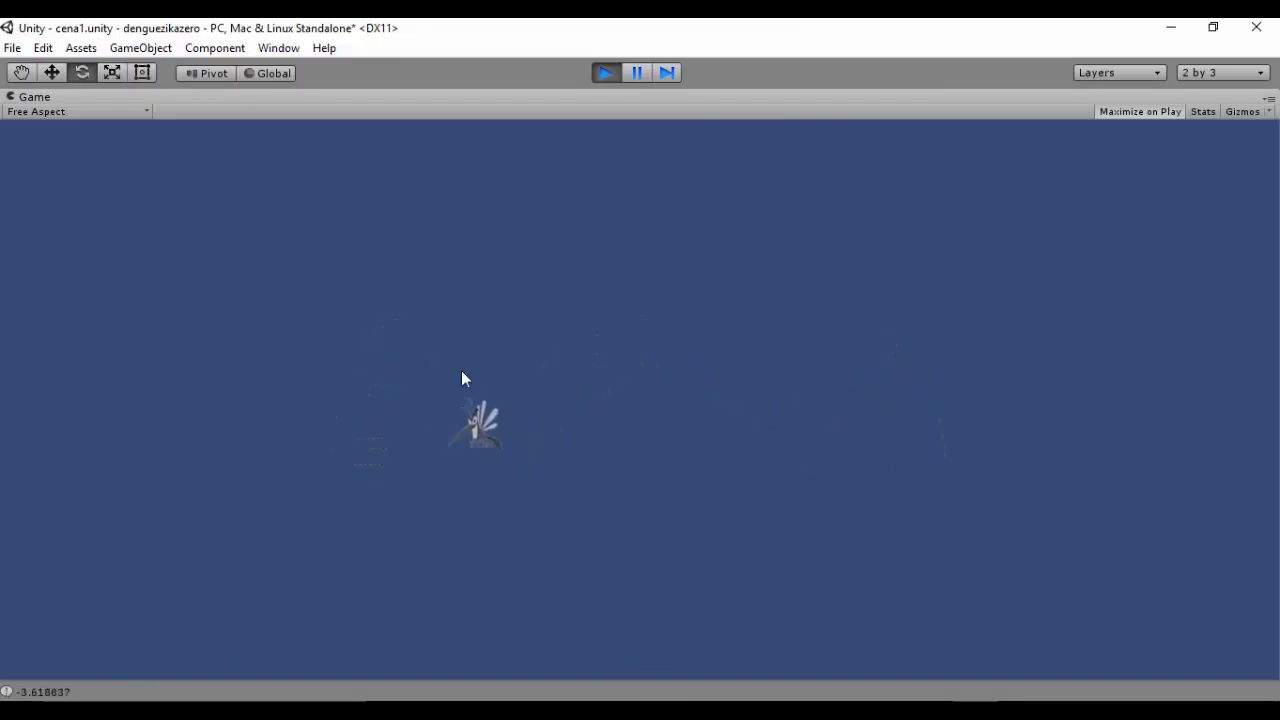
pyautogui.click(604, 73)
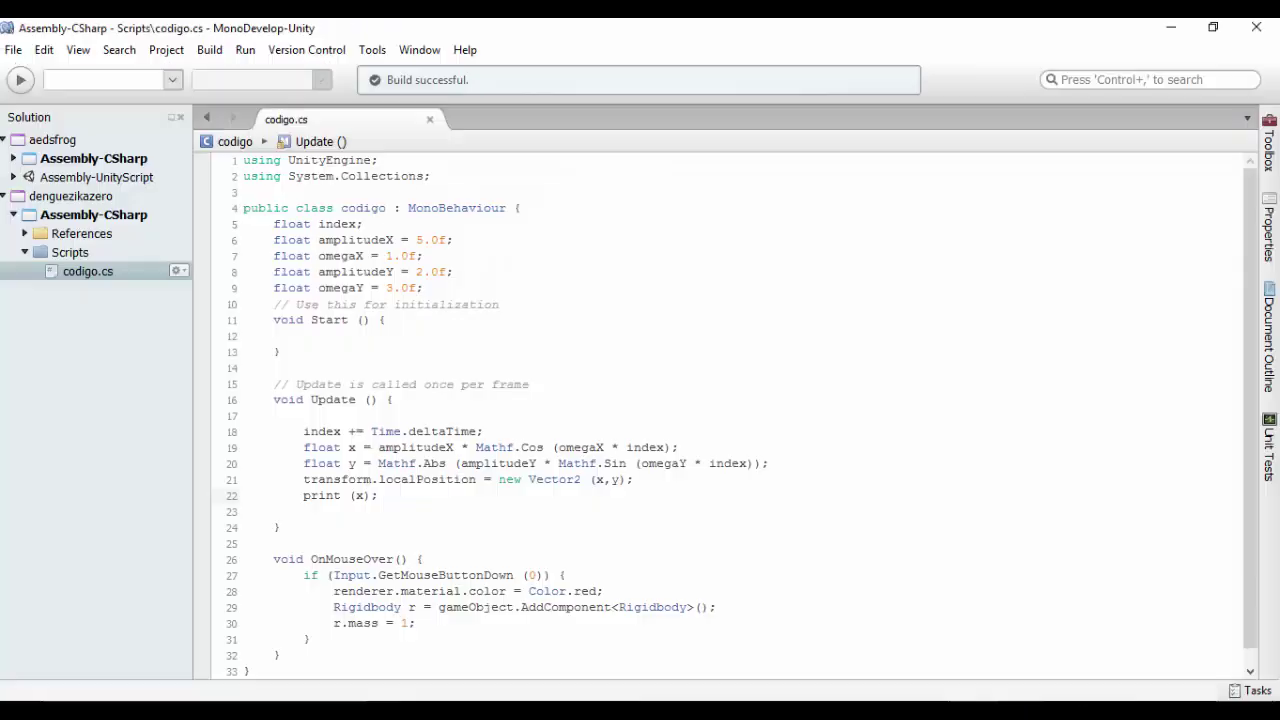
# Replace the print (x); line with an if (x < 4.95) condition
pyautogui.click(1020, 701)
pyautogui.press('Home')
pyautogui.press('Return')
pyautogui.hotkey('shift', 'End')
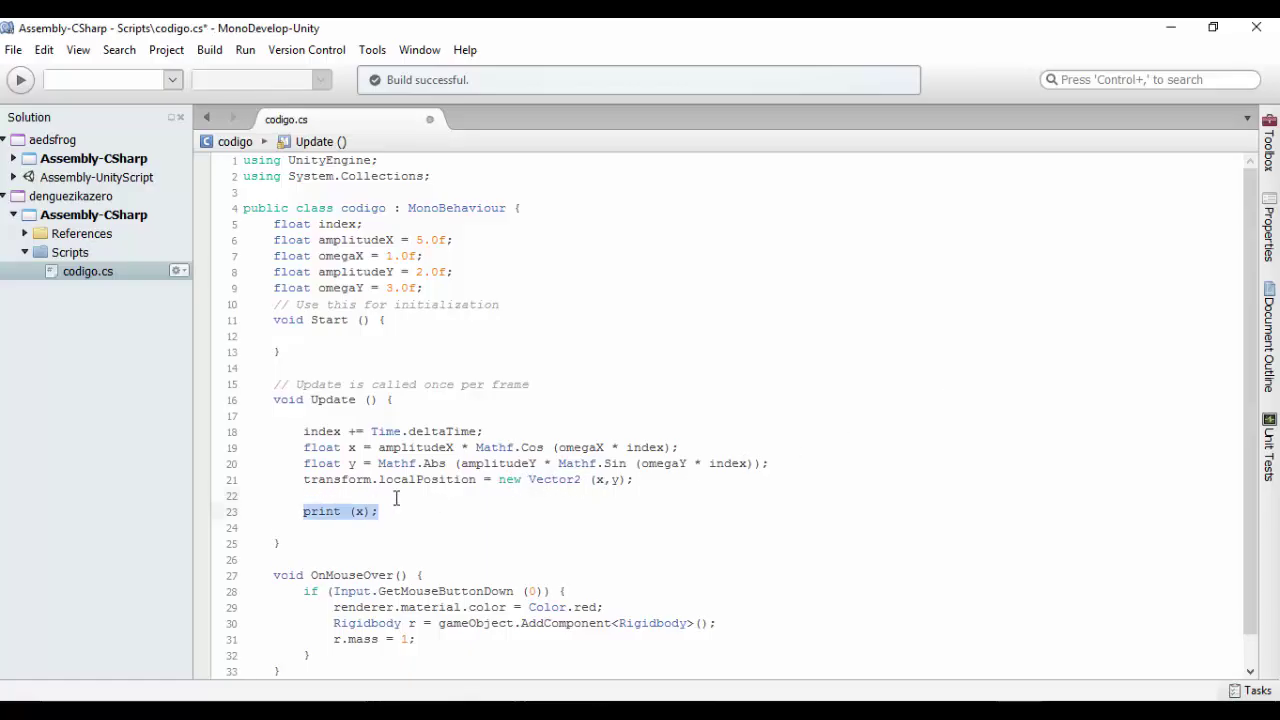
pyautogui.write('if()')
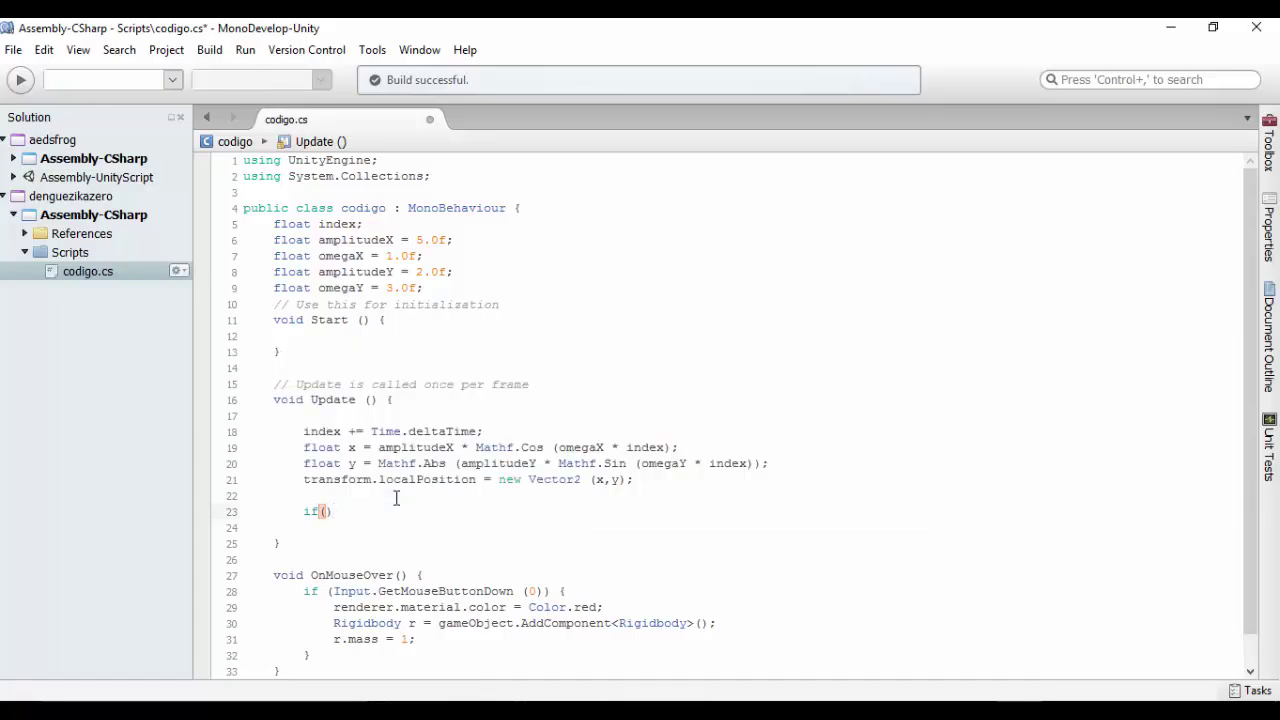
pyautogui.write('x')
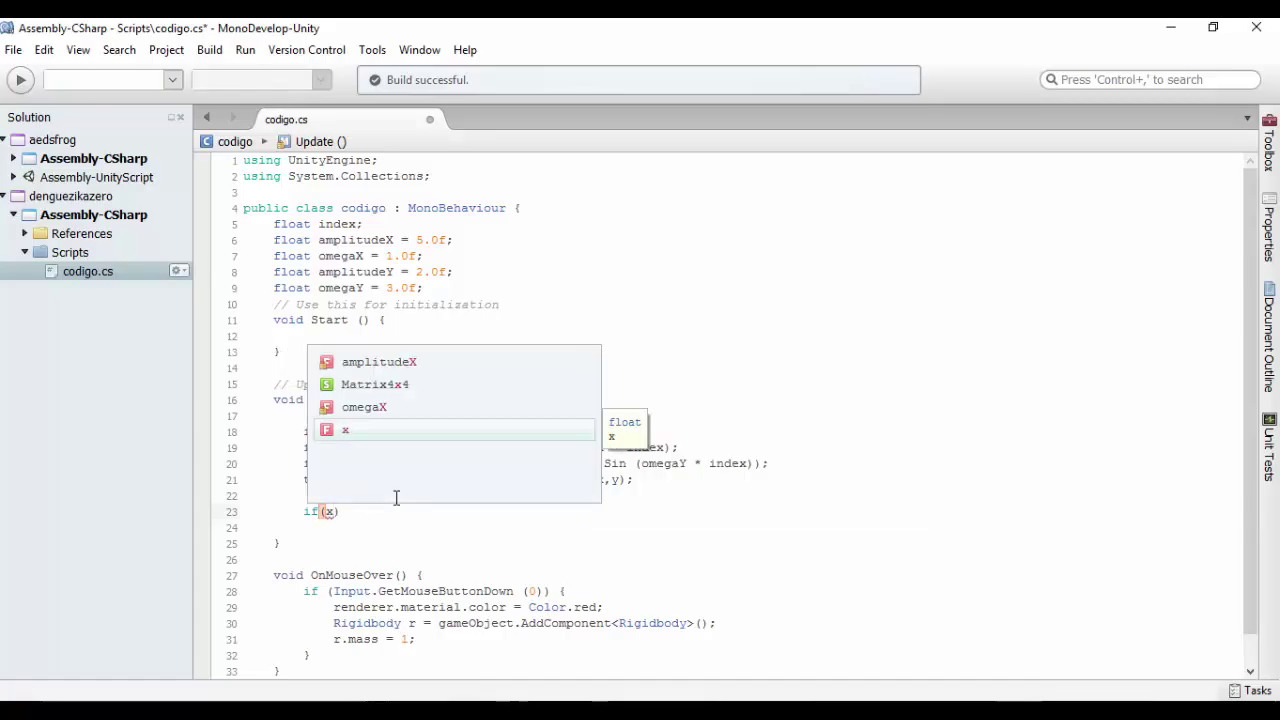
pyautogui.write(' < ')
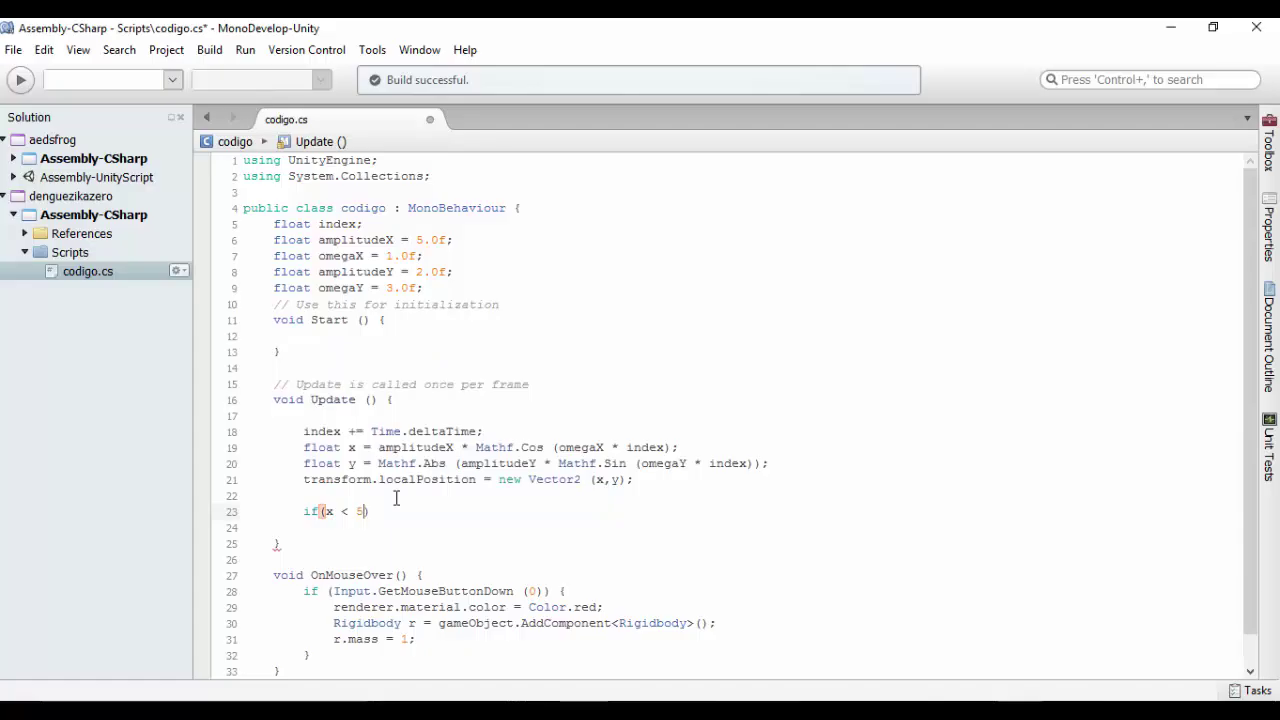
pyautogui.write('4.95')
pyautogui.press('Right')
pyautogui.press('Return')
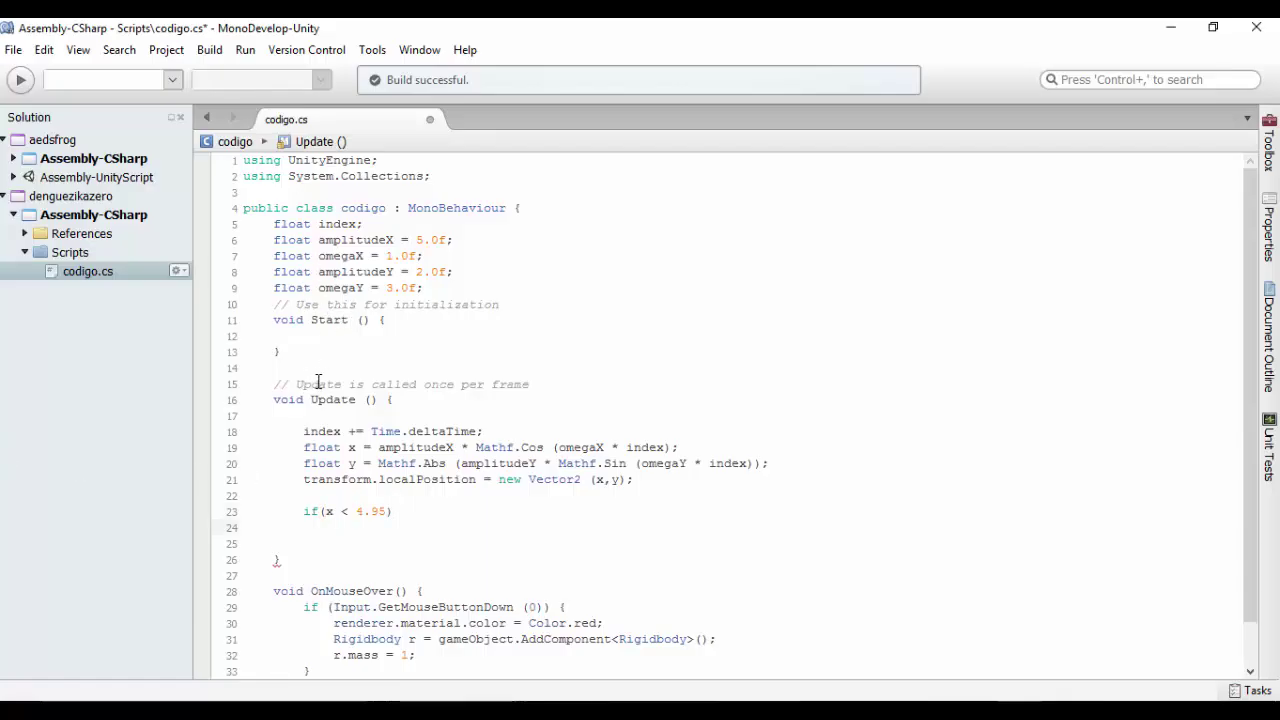
# Under the condition, write transform.localScale = new Vector3 (); and select mosquita in the Hierarchy
pyautogui.write('tran')
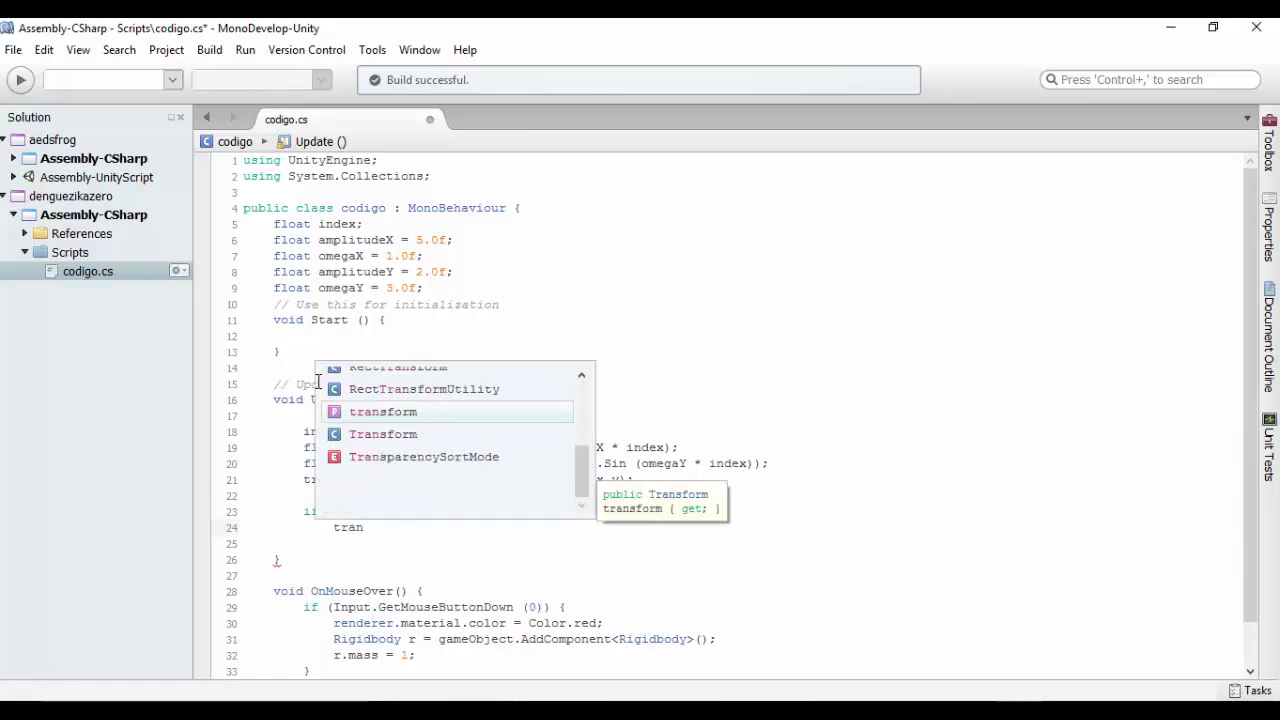
pyautogui.press('Return')
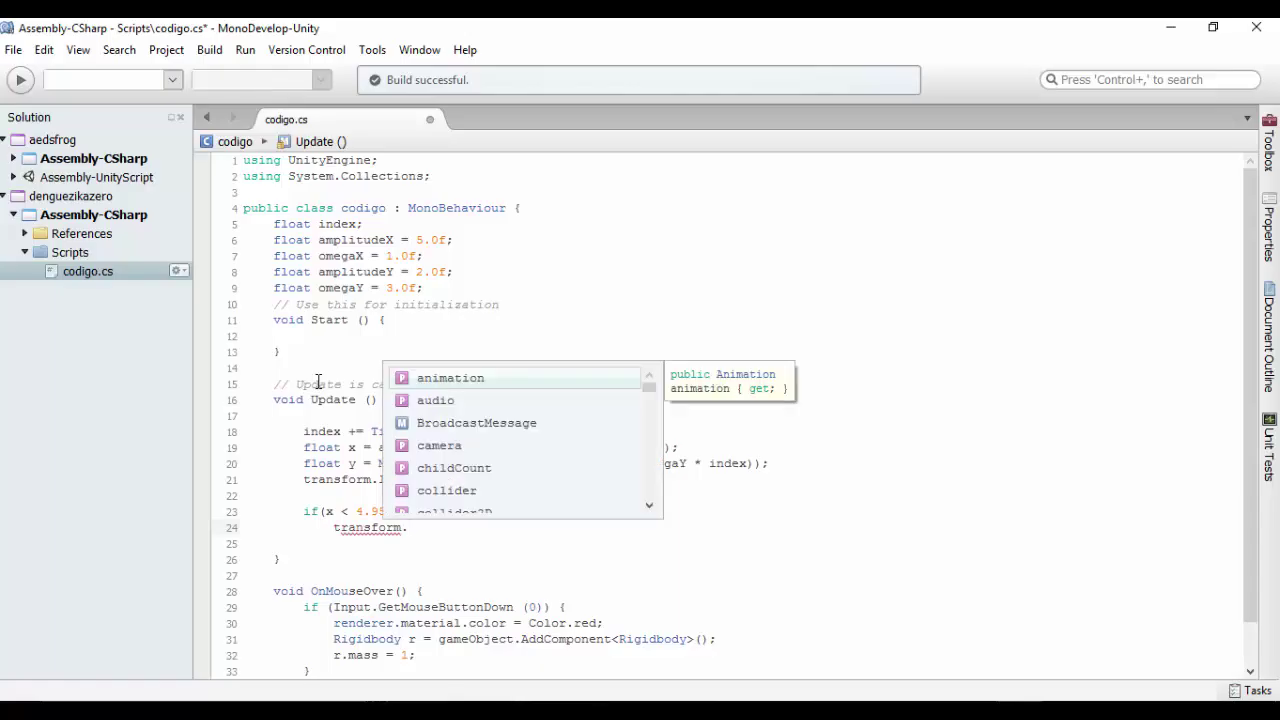
pyautogui.write('loca')
pyautogui.press('Return')
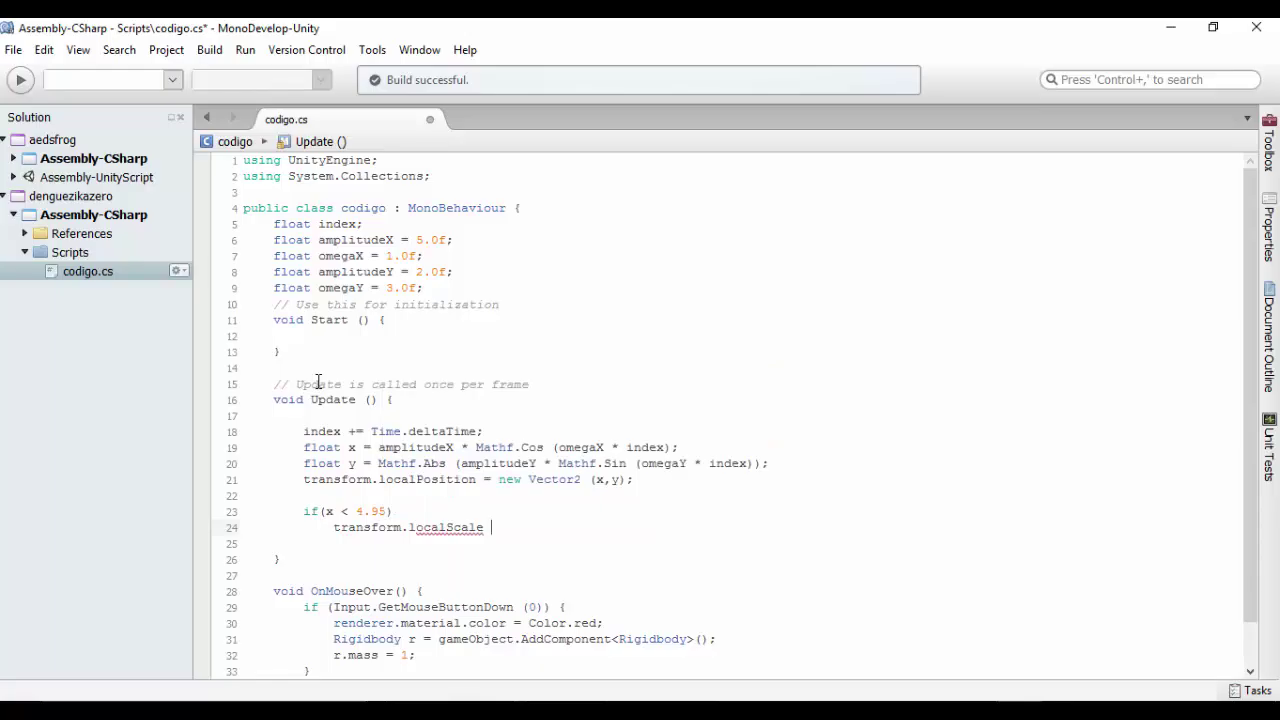
pyautogui.write('= new')
pyautogui.press('Return')
pyautogui.write('();')
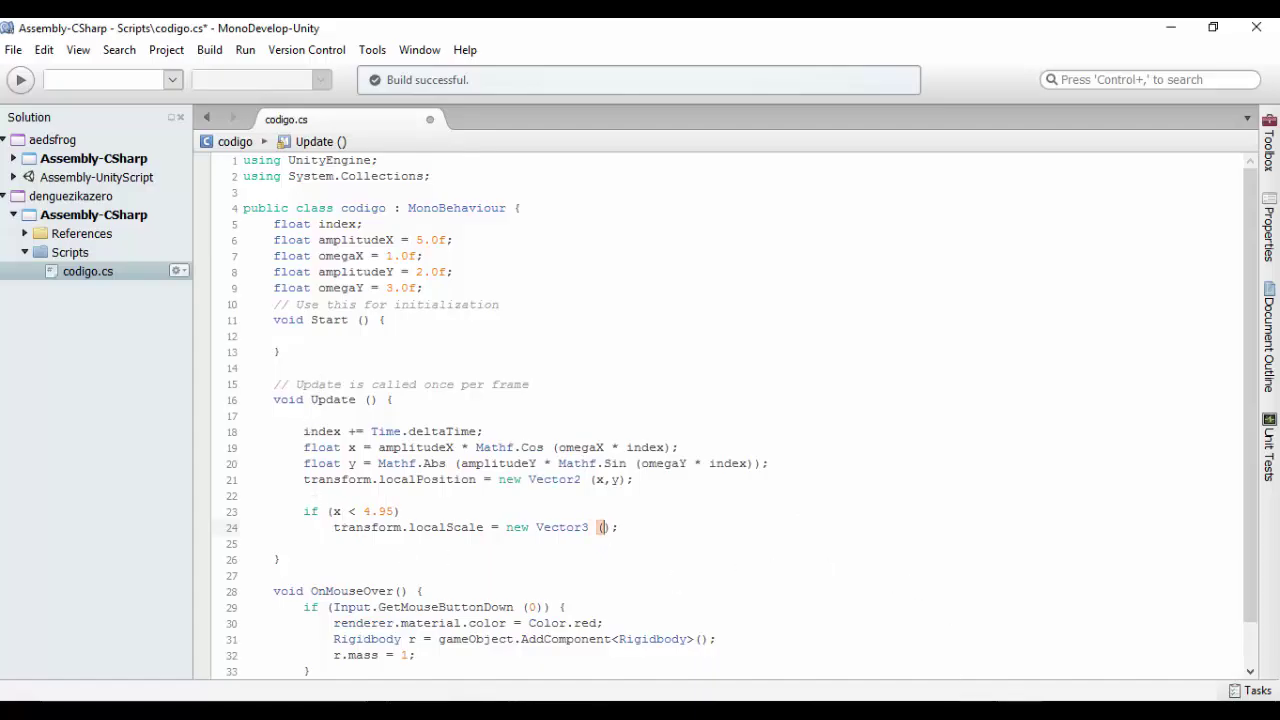
pyautogui.click(958, 708)
pyautogui.click(860, 165)
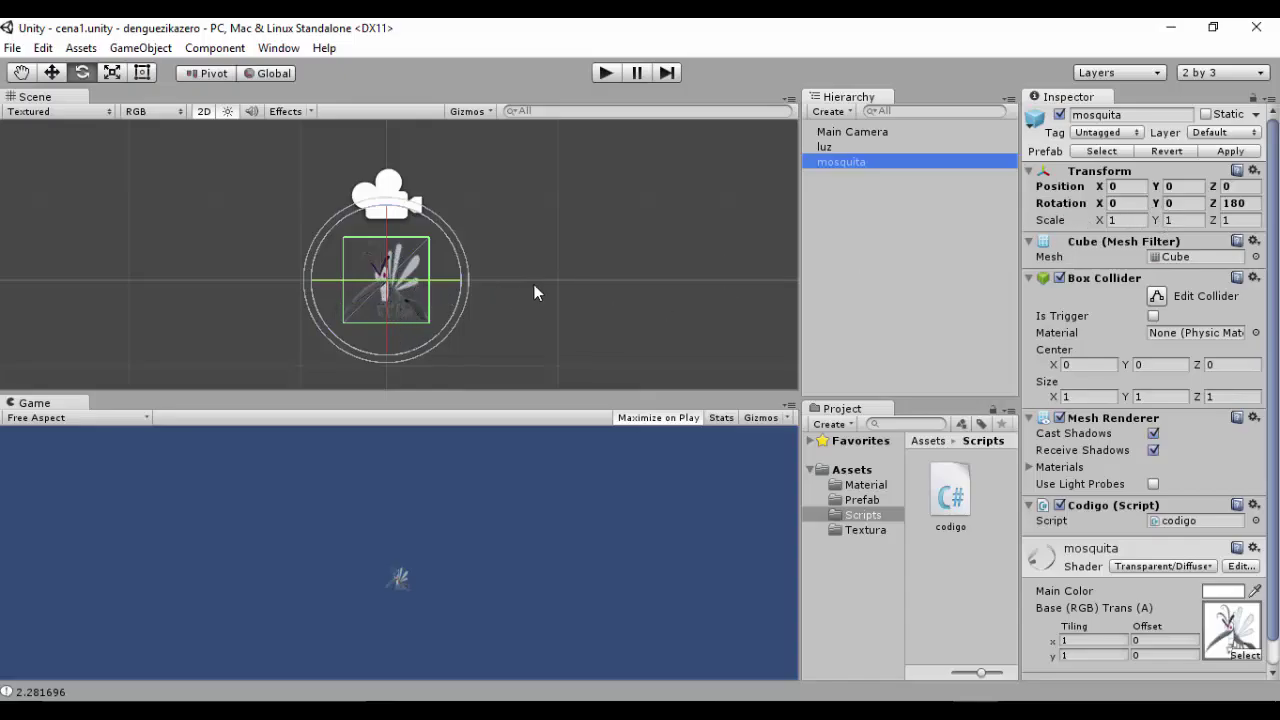
# Inspect the mosquita cube framed in 3D perspective, then put the Scene view back to 2D
pyautogui.click(204, 111)
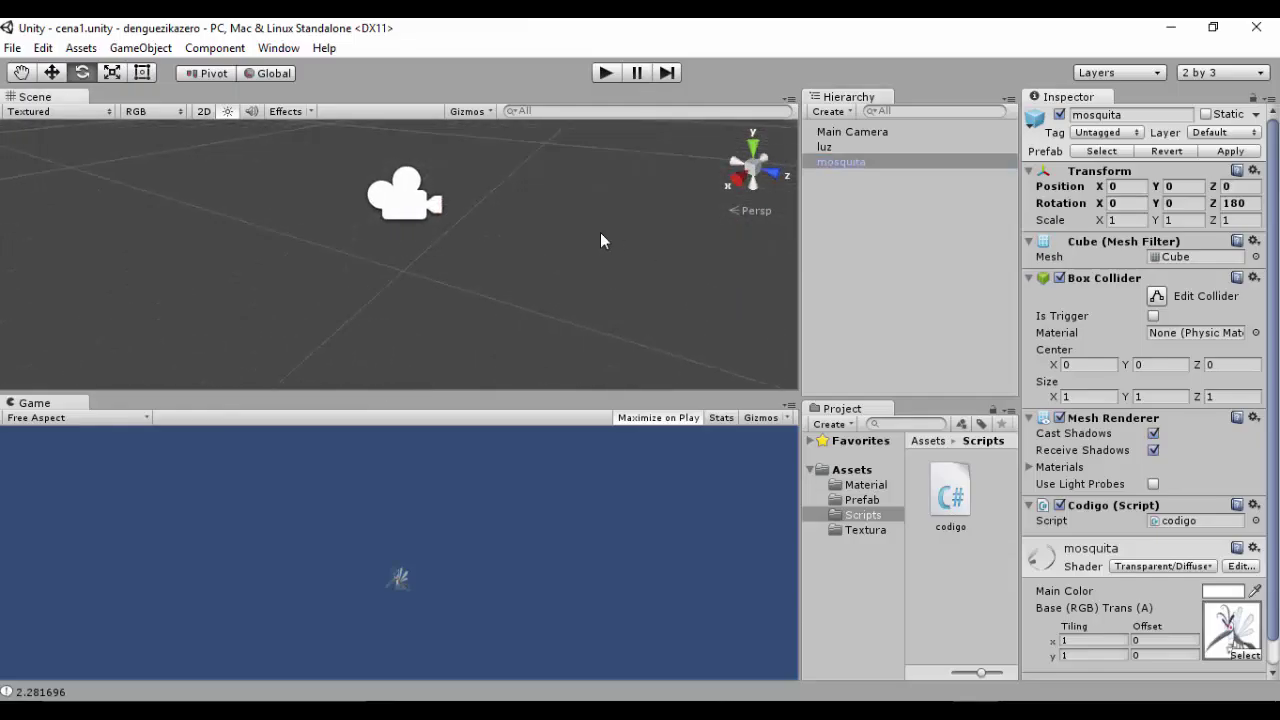
pyautogui.doubleClick(840, 161)
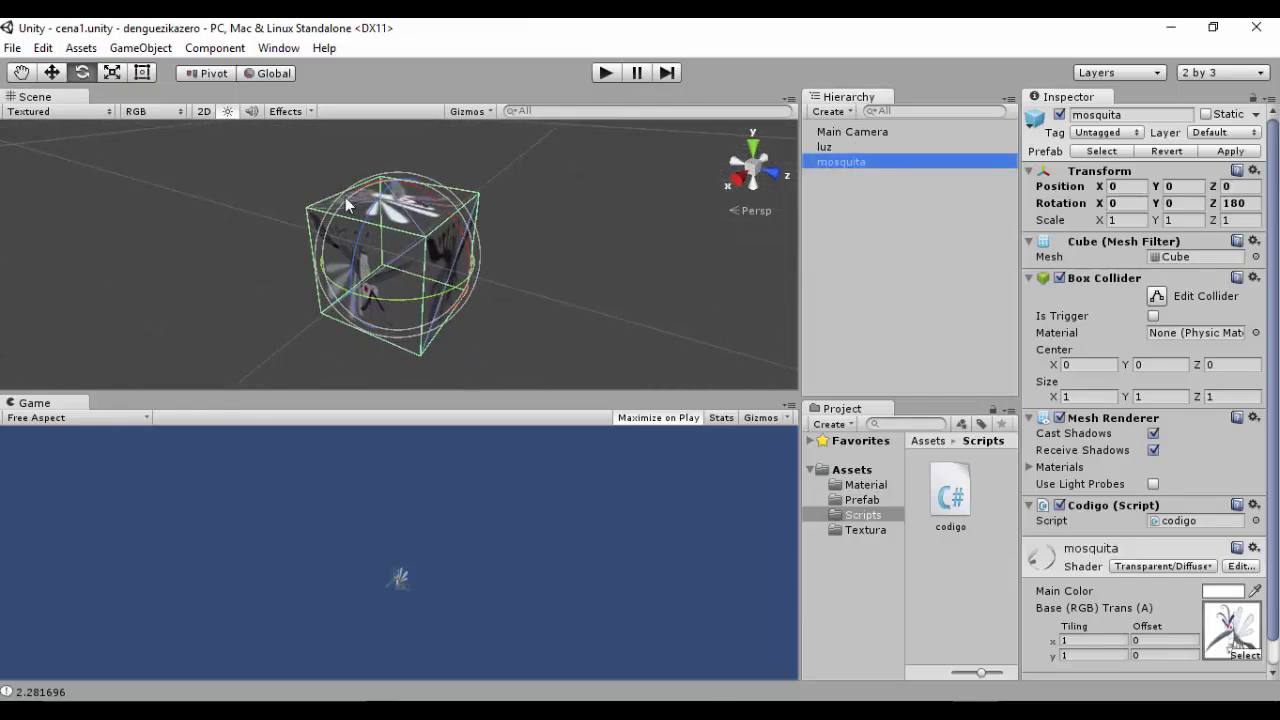
pyautogui.click(209, 114)
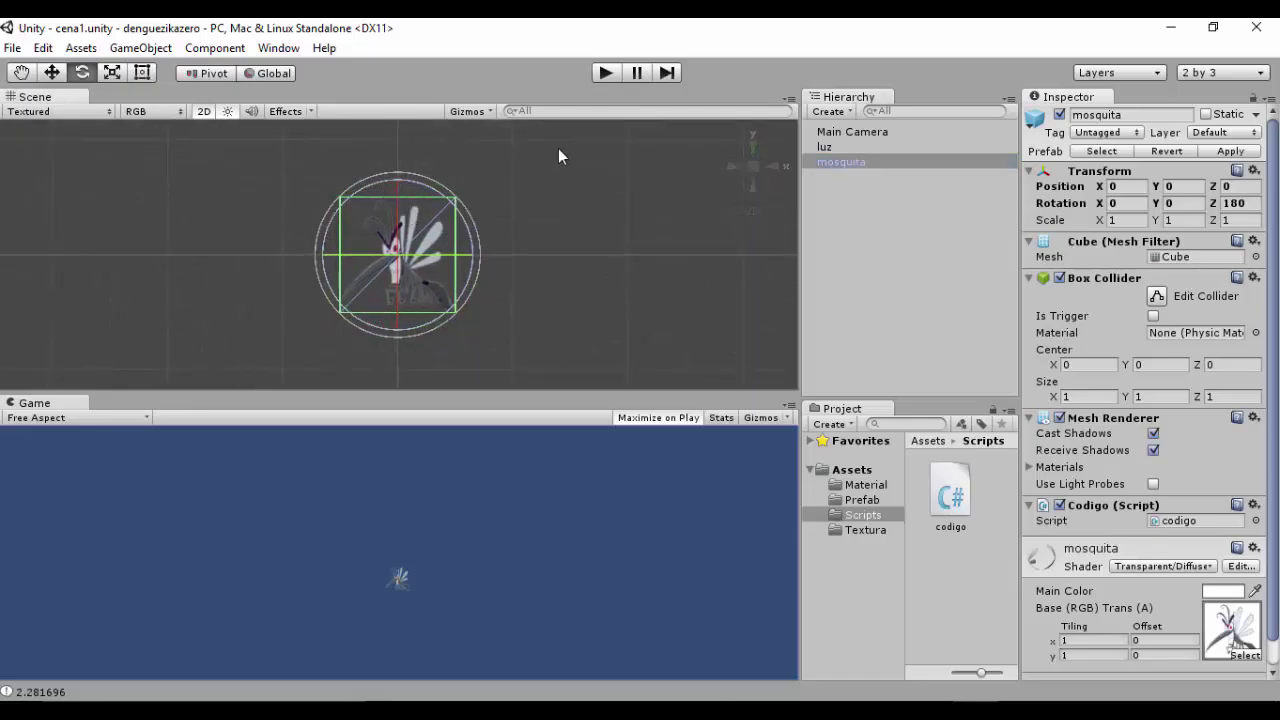
pyautogui.hotkey('alt', 'Tab')
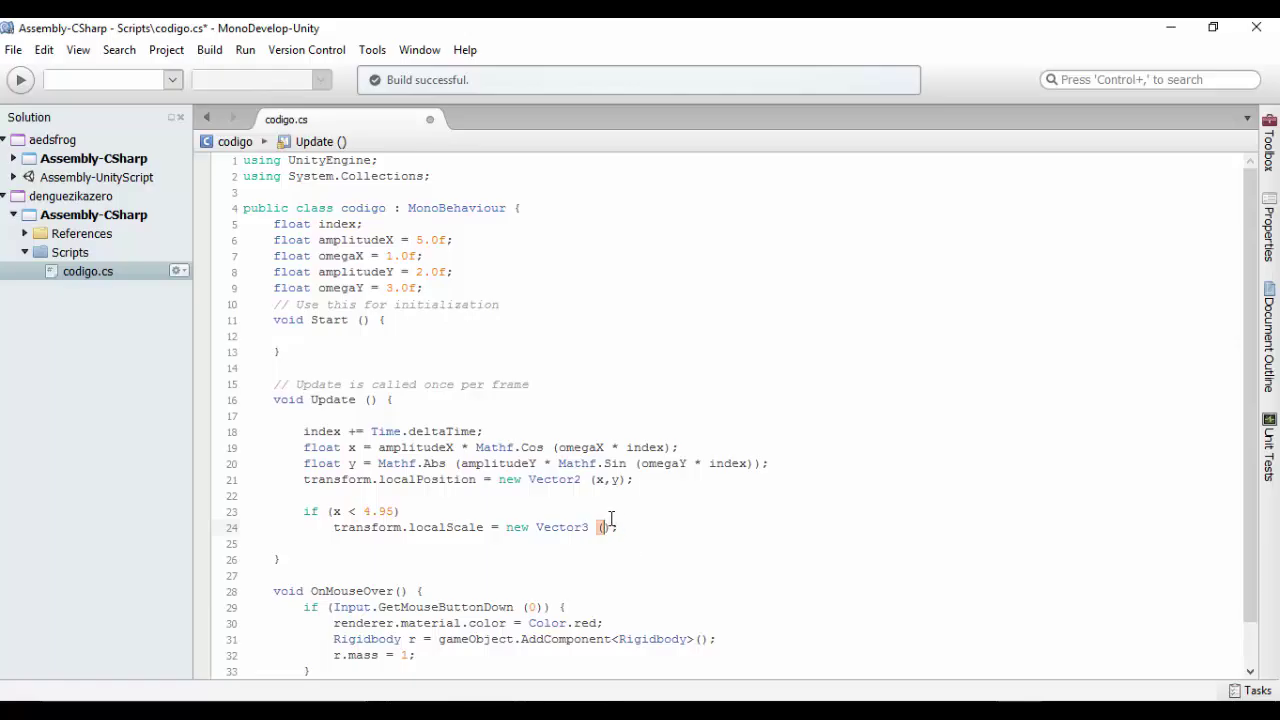
# Fill the Vector3 arguments with -1,1,0.01f and save codigo
pyautogui.scroll(-1, 610, 521)
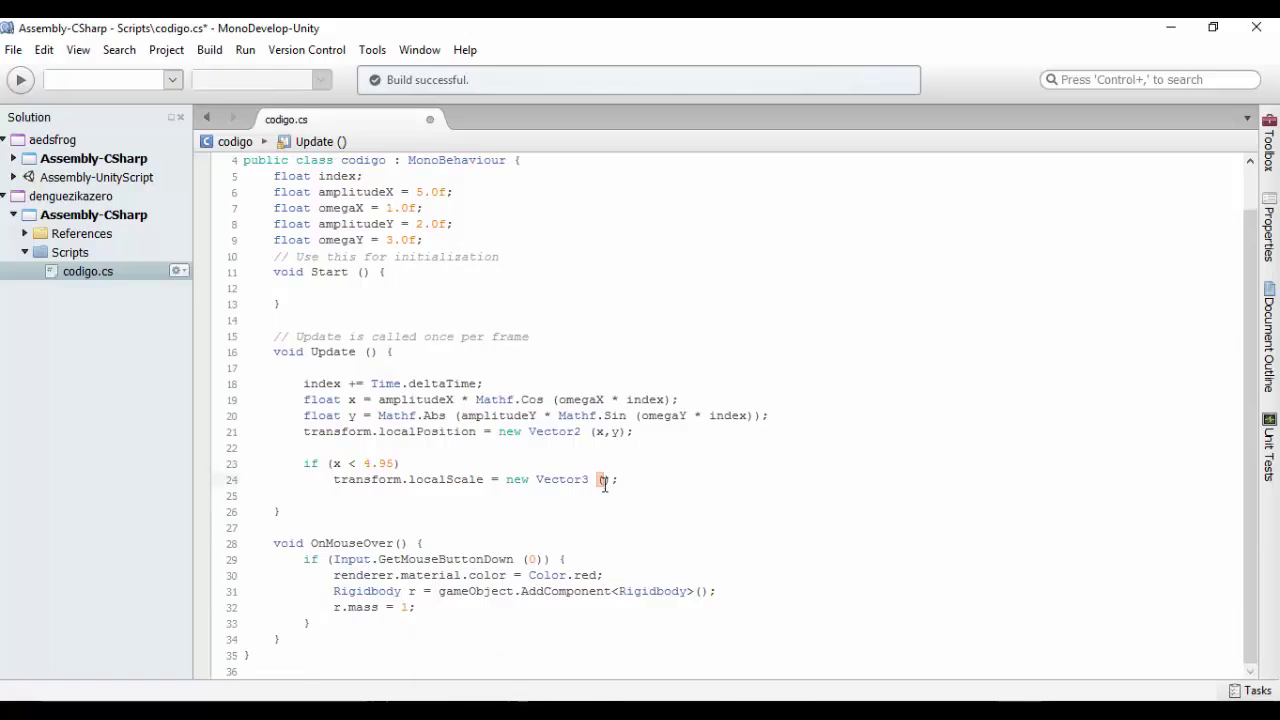
pyautogui.write('-1')
pyautogui.write(',')
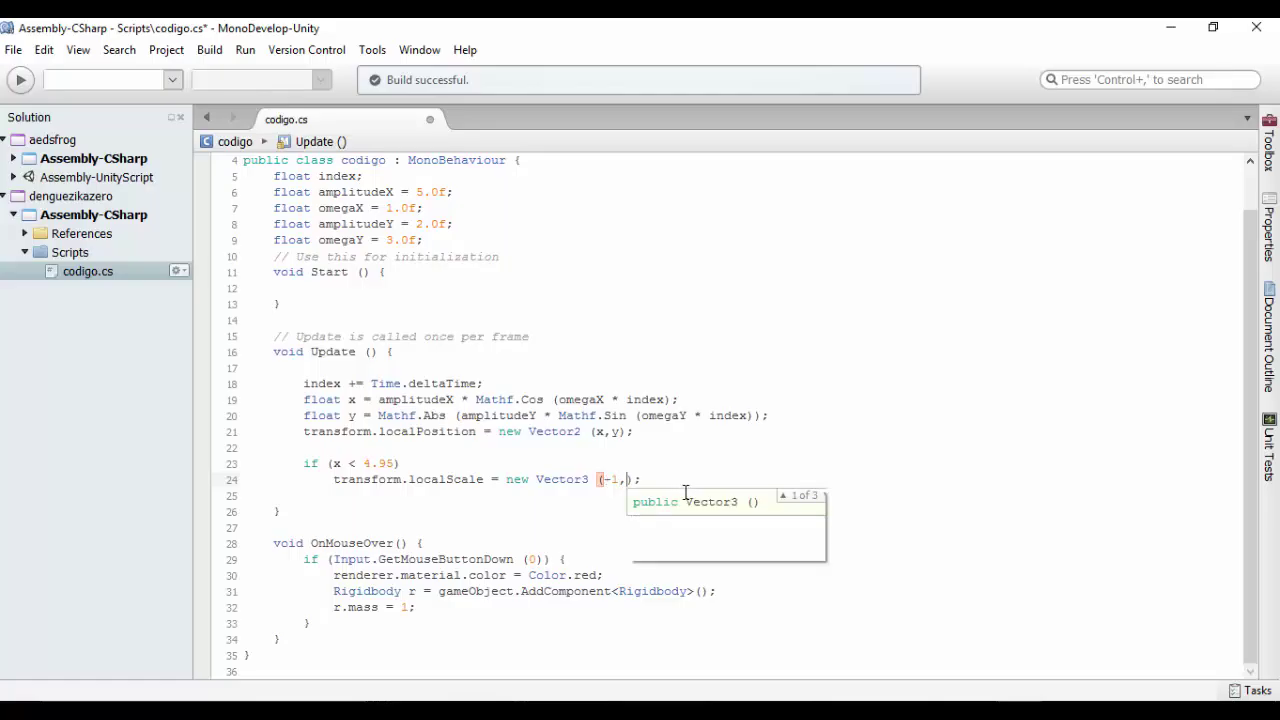
pyautogui.write('1,')
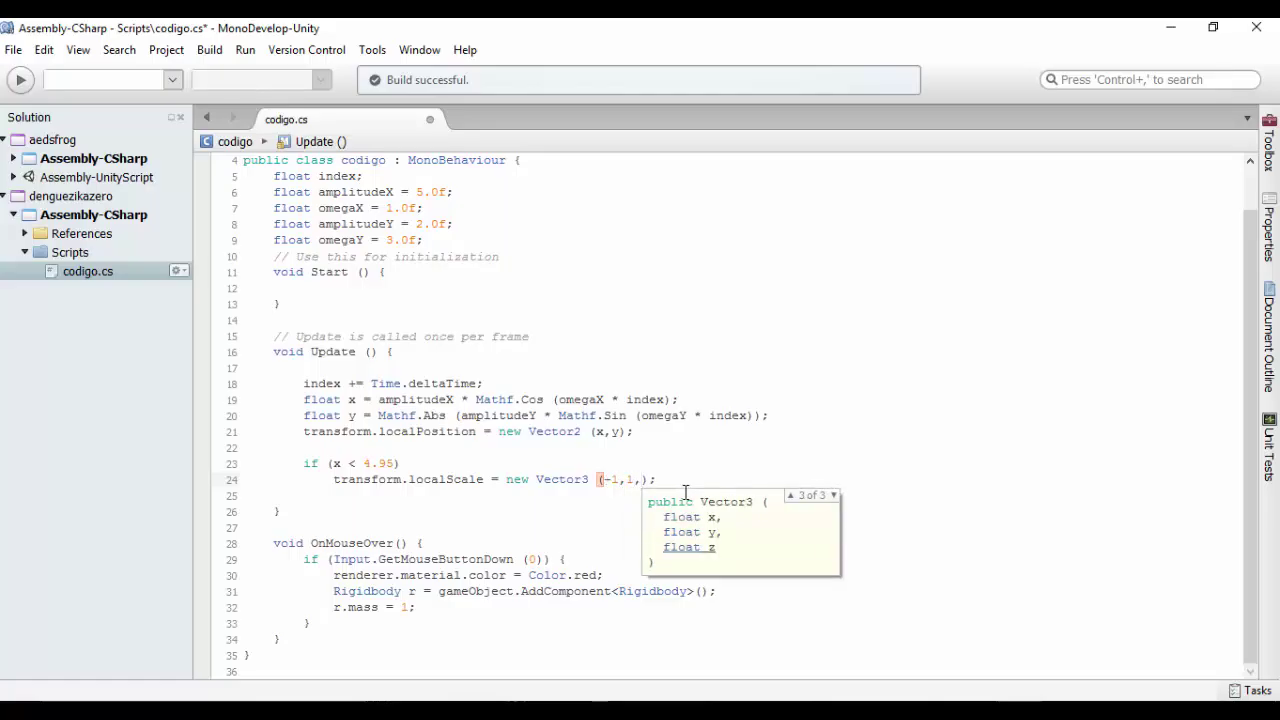
pyautogui.write('0.01f')
pyautogui.click(678, 453)
pyautogui.hotkey('ctrl', 's')
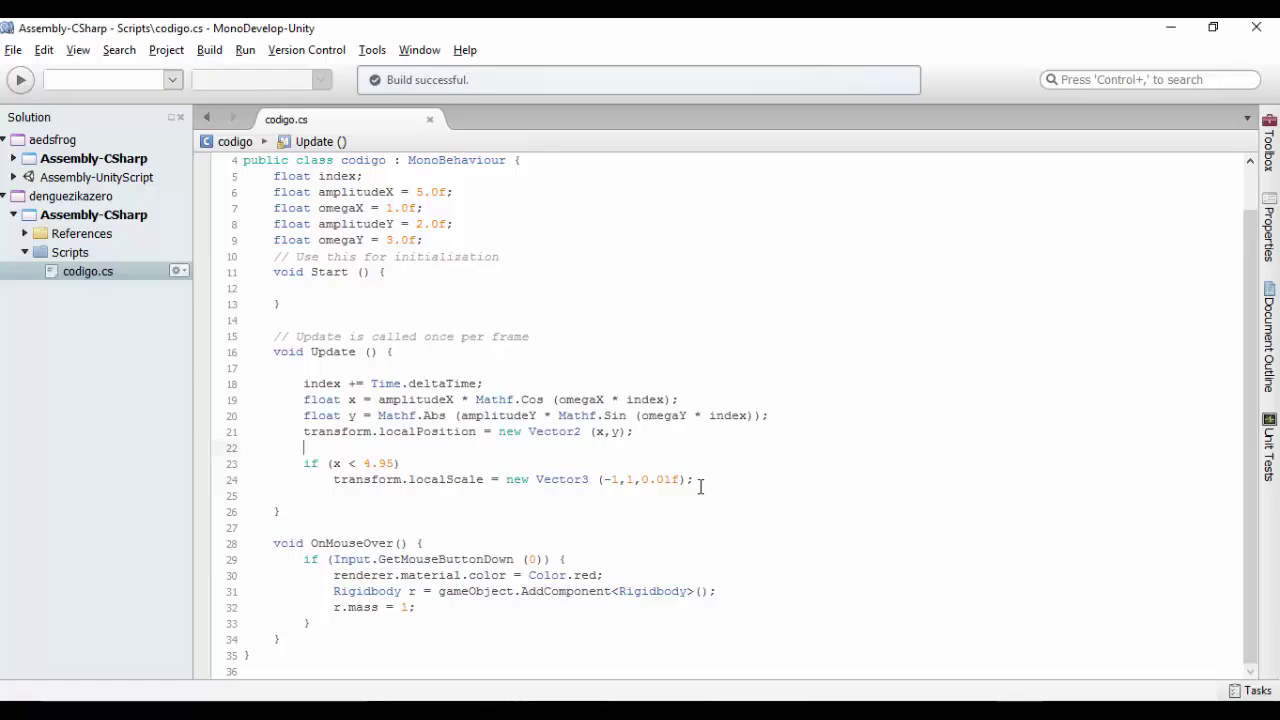
pyautogui.hotkey('alt', 'Tab')
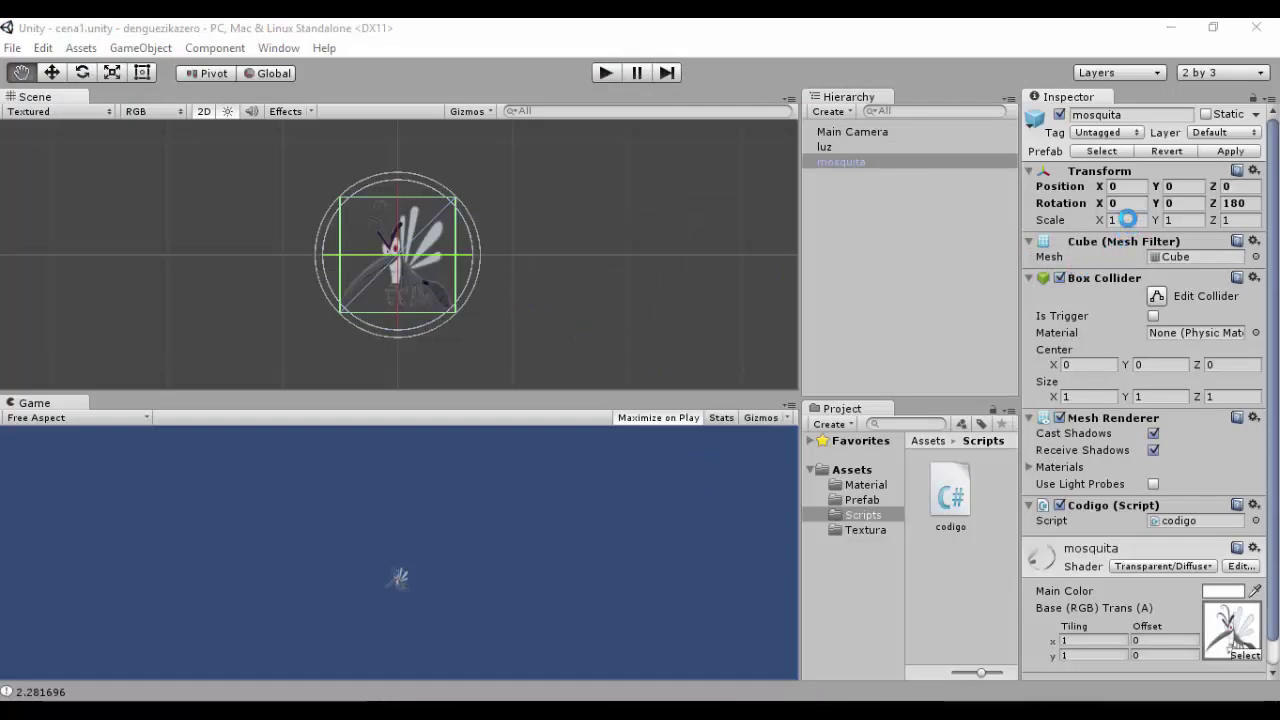
# Enter a negative Scale X (-11) for mosquita in the Inspector to mirror it horizontally
pyautogui.click(1130, 219)
pyautogui.click(1130, 220)
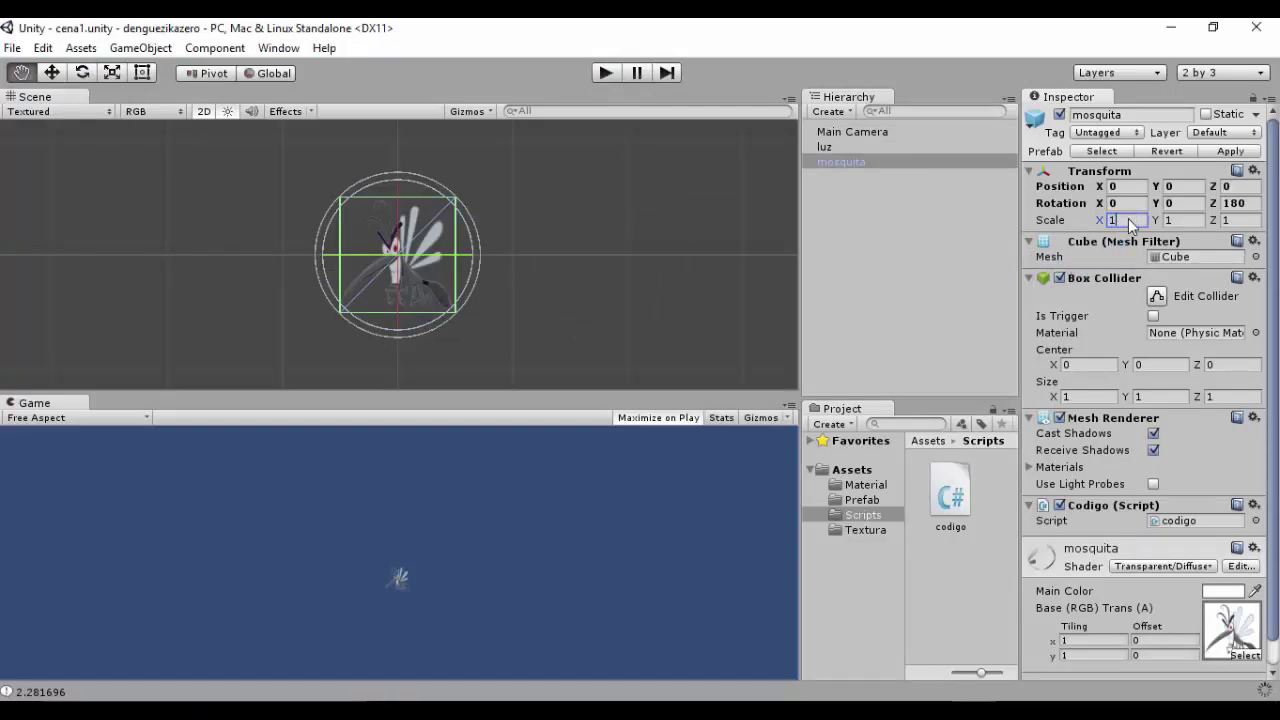
pyautogui.press('e')
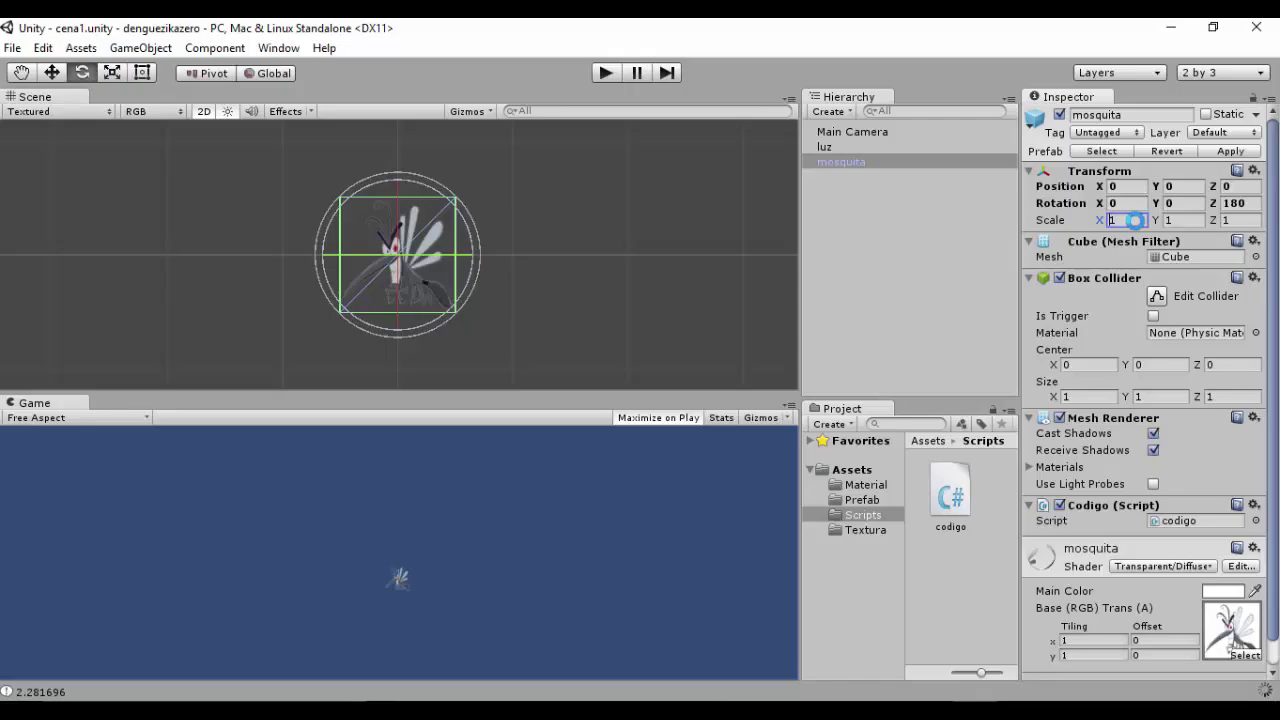
pyautogui.write('-')
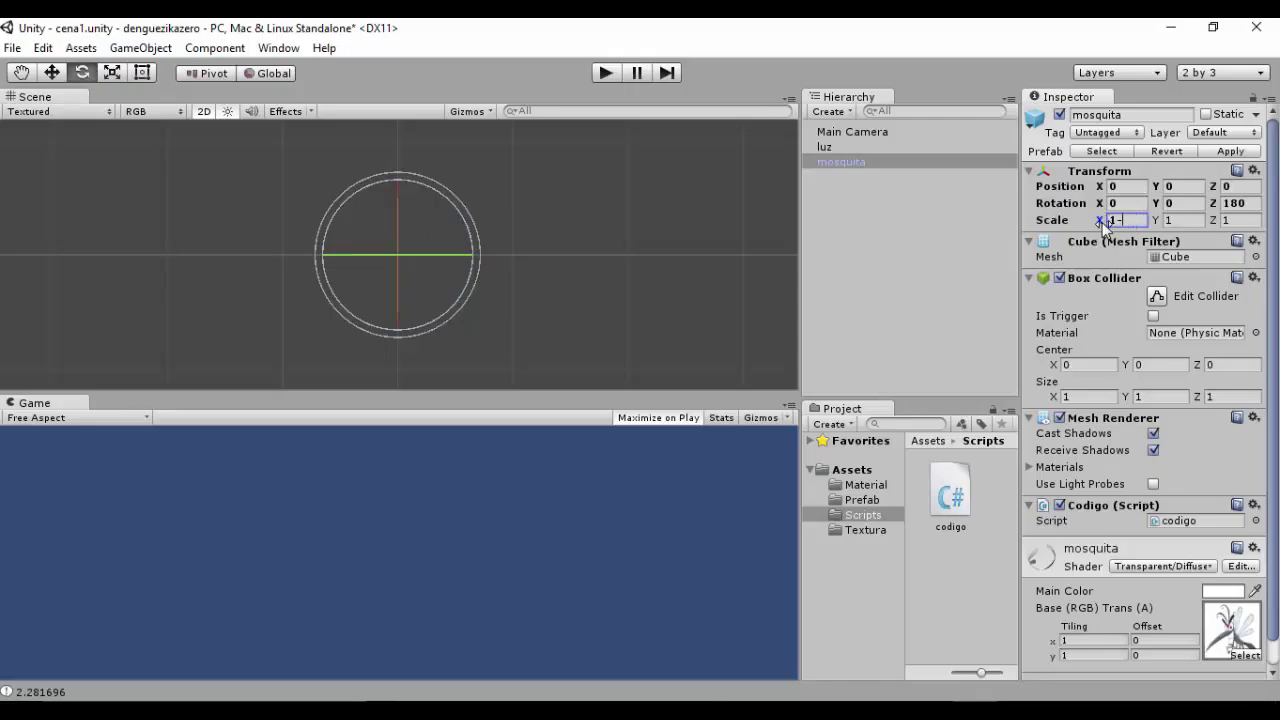
pyautogui.write('1')
pyautogui.write('1')
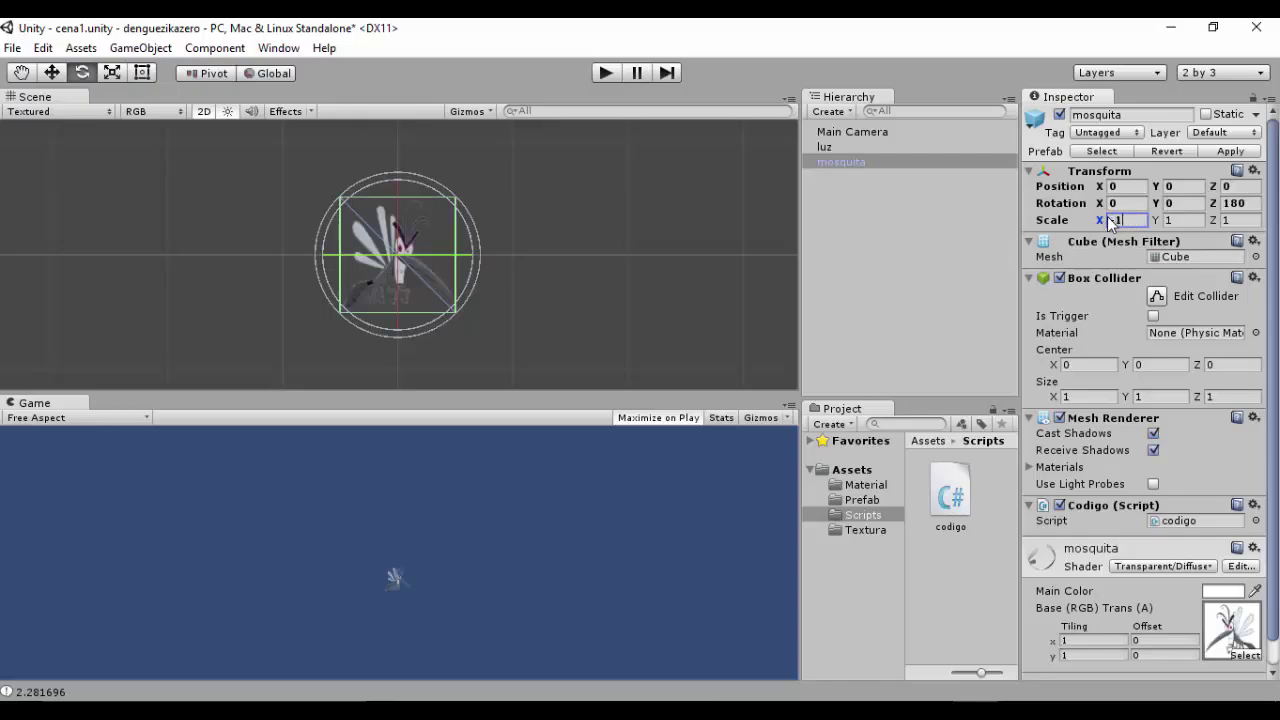
pyautogui.press('BackSpace')
pyautogui.write('-1')
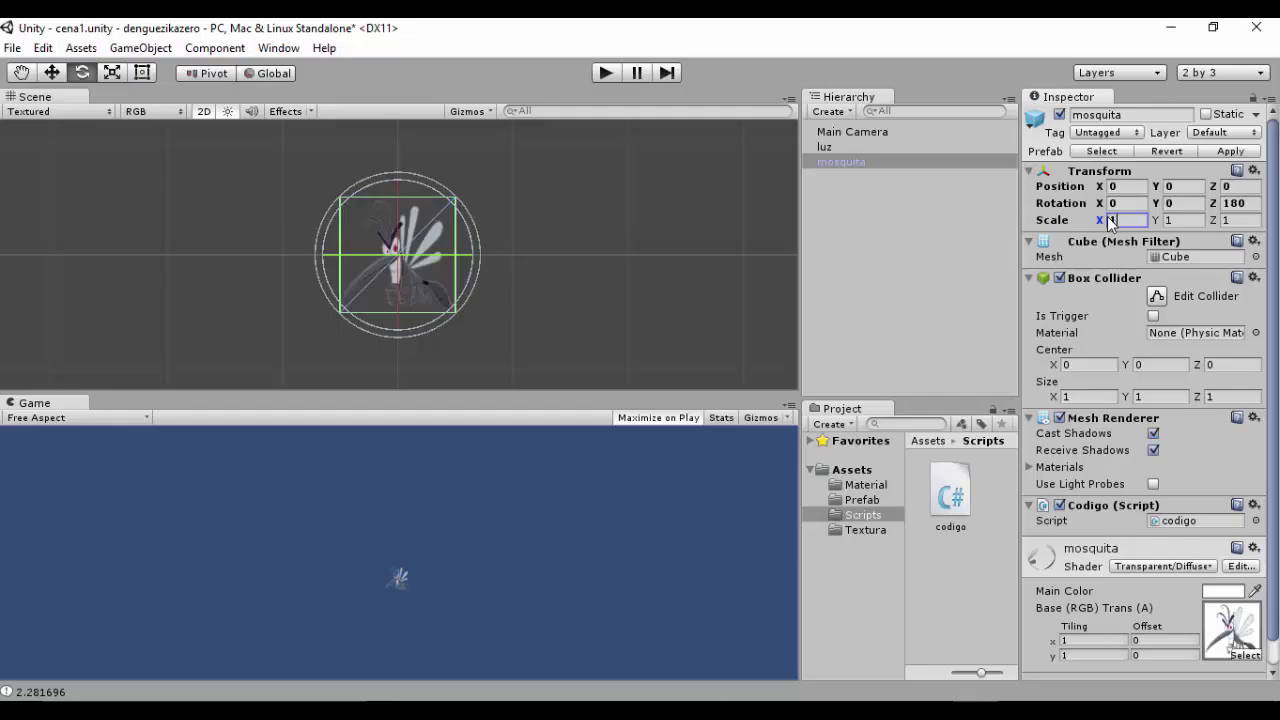
pyautogui.write('1')
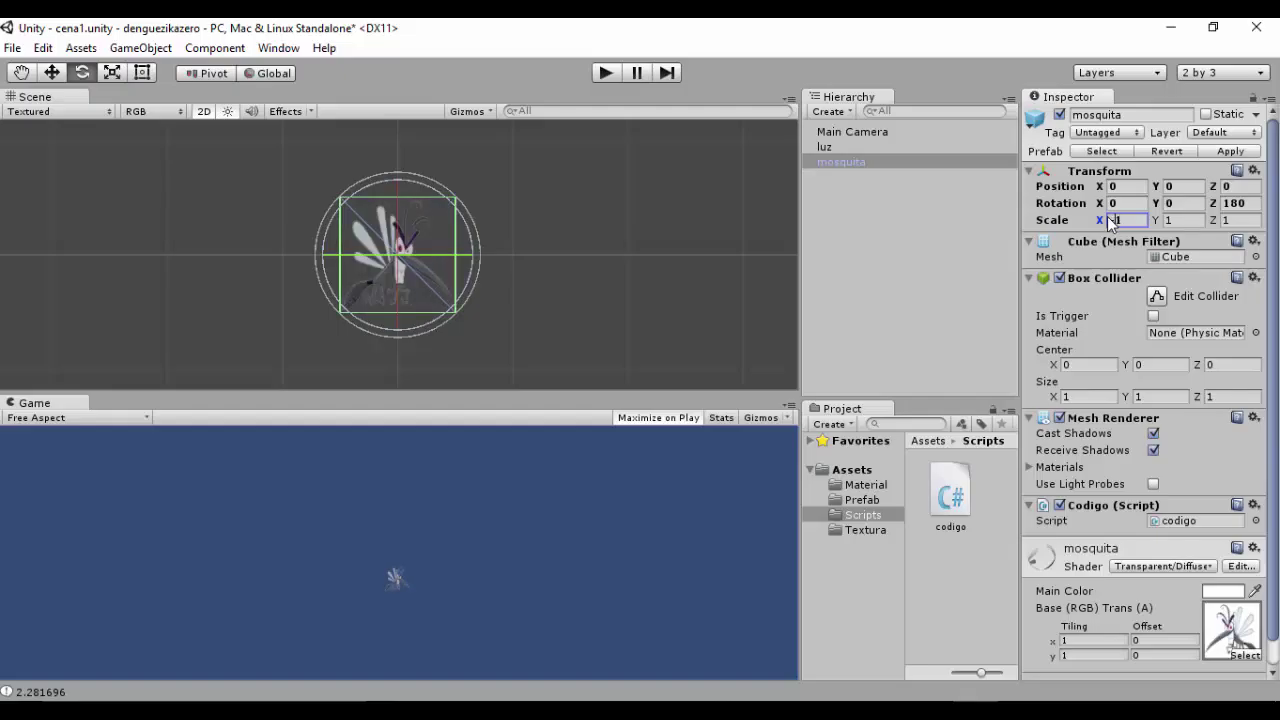
pyautogui.hotkey('alt', 'Tab')
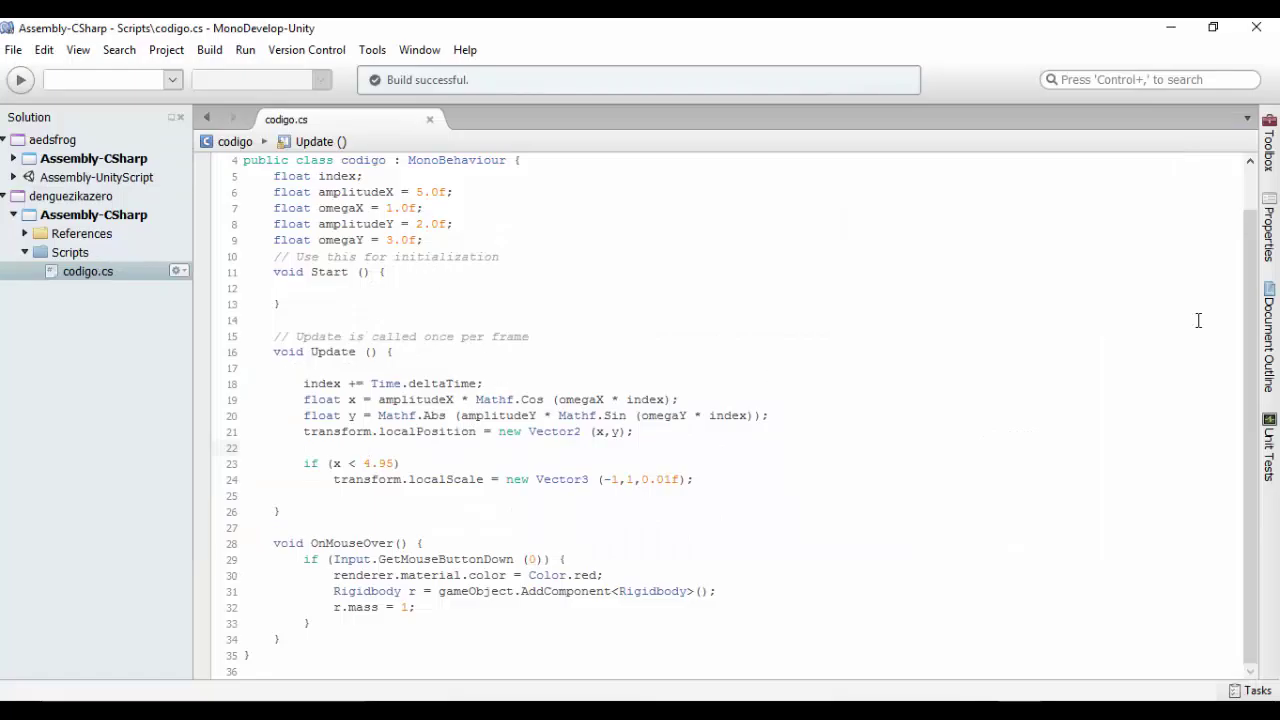
# Add a second condition, if (x > 4.95), below the first flip check
pyautogui.click(724, 479)
pyautogui.press('Return')
pyautogui.write('if')
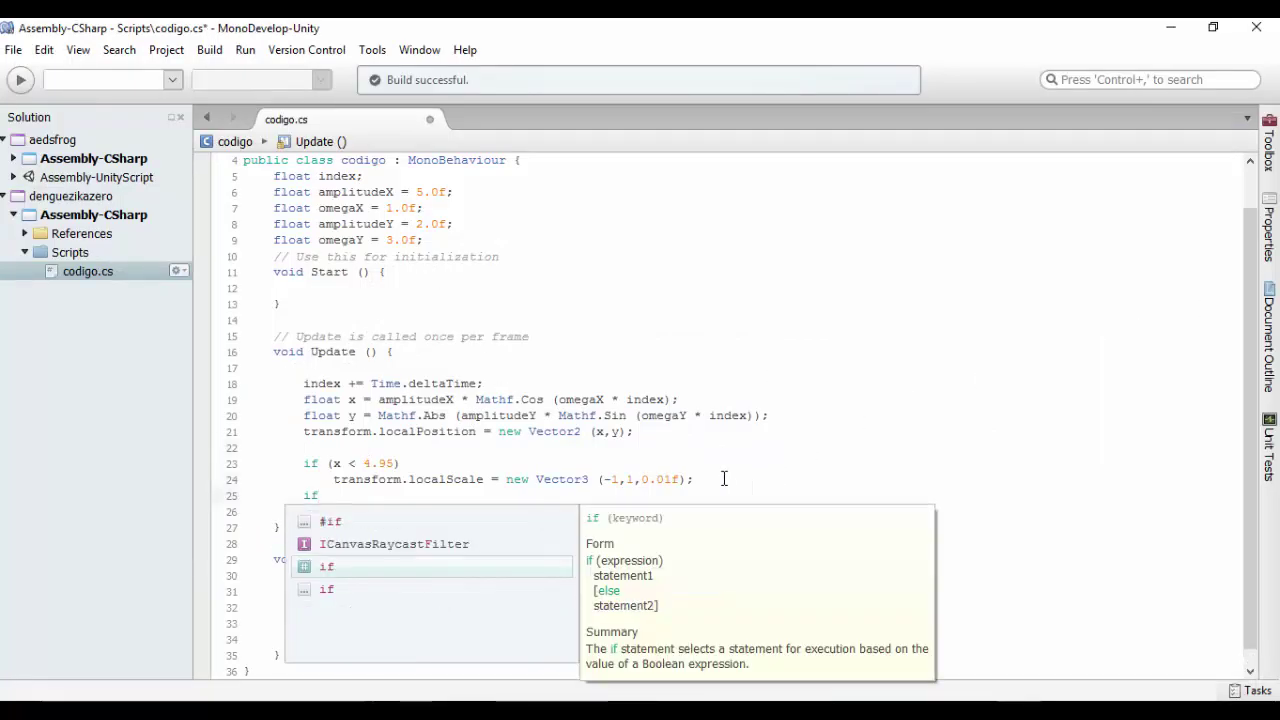
pyautogui.write('()')
pyautogui.press('Left')
pyautogui.write('x > 4.95')
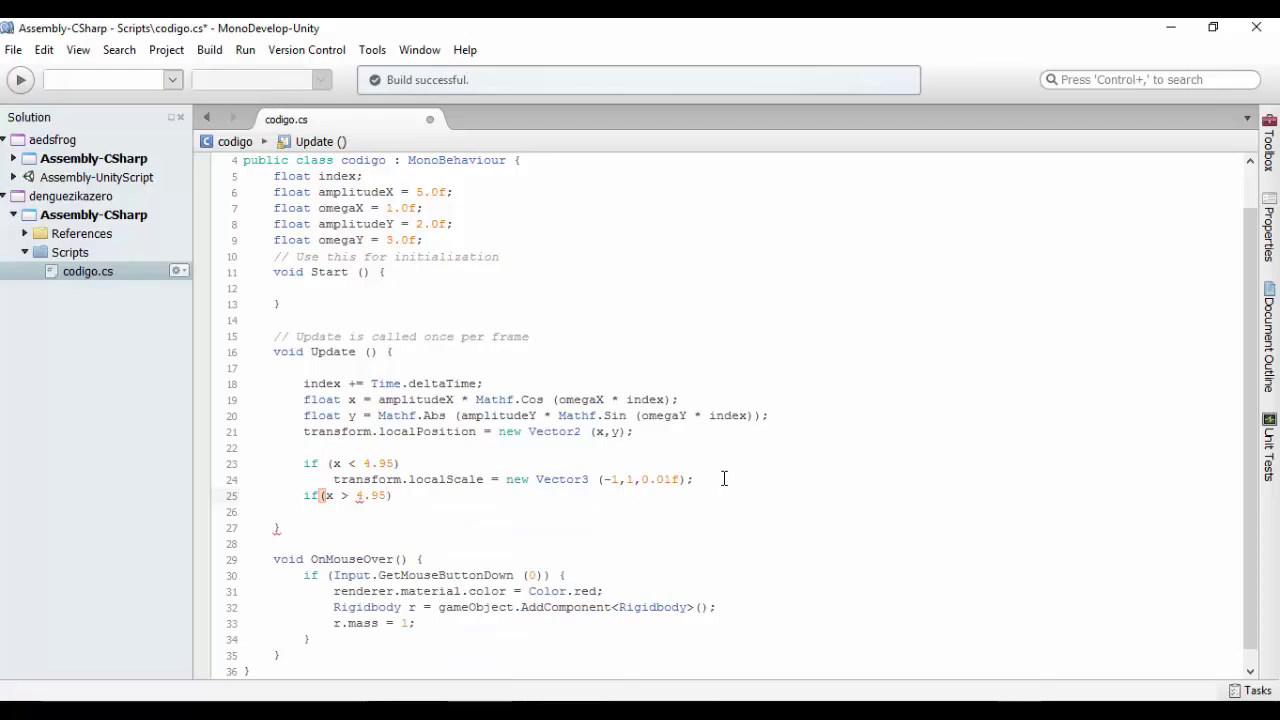
pyautogui.press('Return')
pyautogui.write('tr')
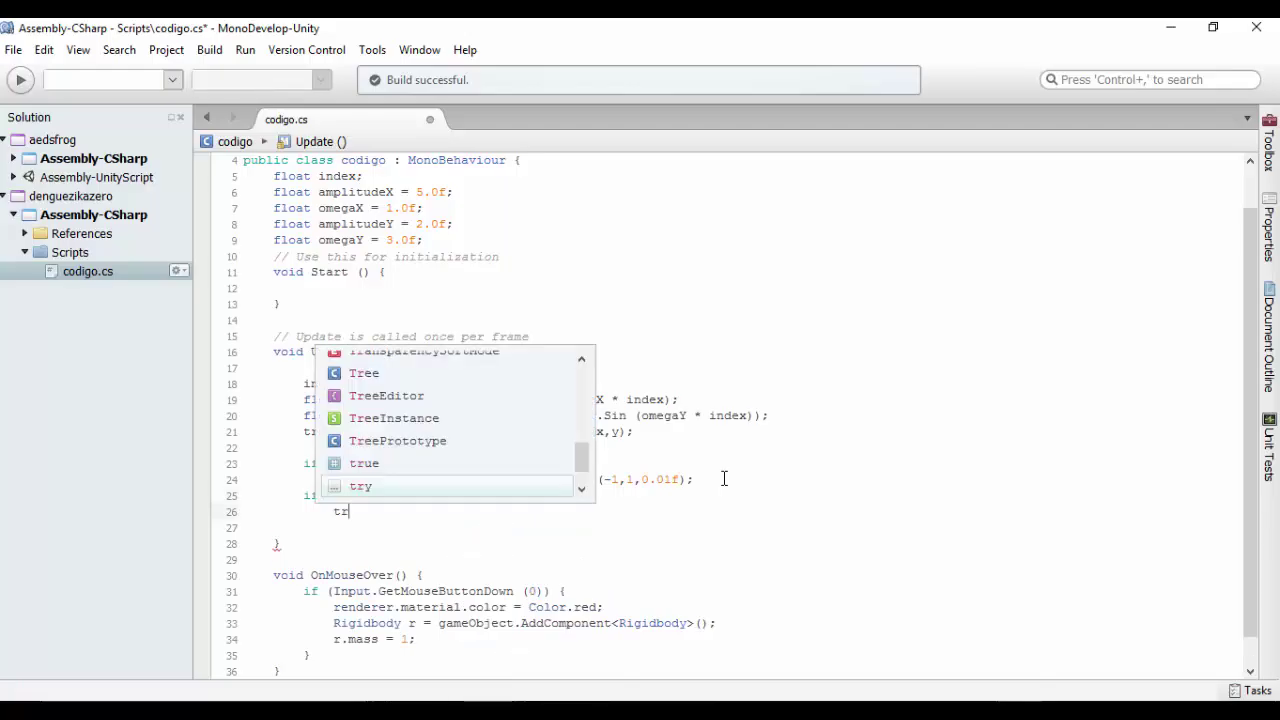
pyautogui.press('Escape')
# Give it the copied scale line changed to Vector3 (1,1,0.01f) and save the script
pyautogui.press('Up')
pyautogui.press('Up')
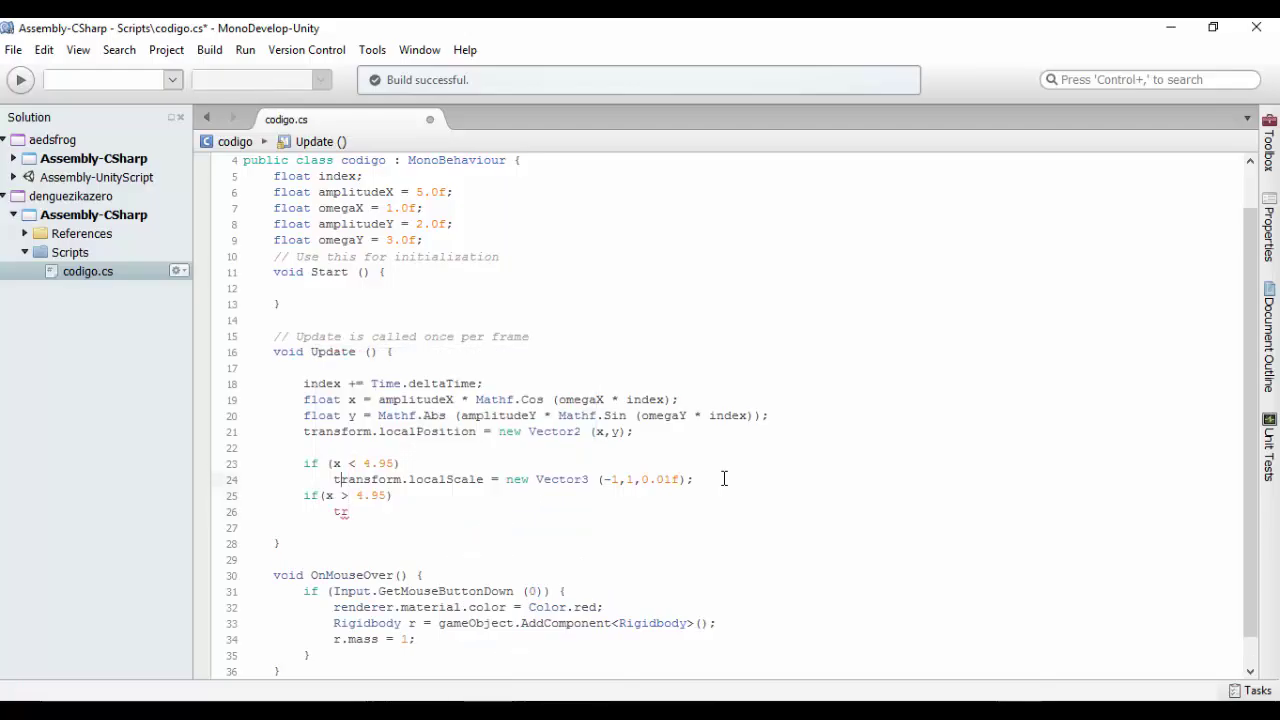
pyautogui.hotkey('shift', 'End')
pyautogui.hotkey('ctrl', 'c')
pyautogui.press('Down')
pyautogui.press('Down')
pyautogui.press('BackSpace')
pyautogui.press('BackSpace')
pyautogui.hotkey('ctrl', 'v')
pyautogui.press('Left')
pyautogui.press('Left')
pyautogui.press('Left')
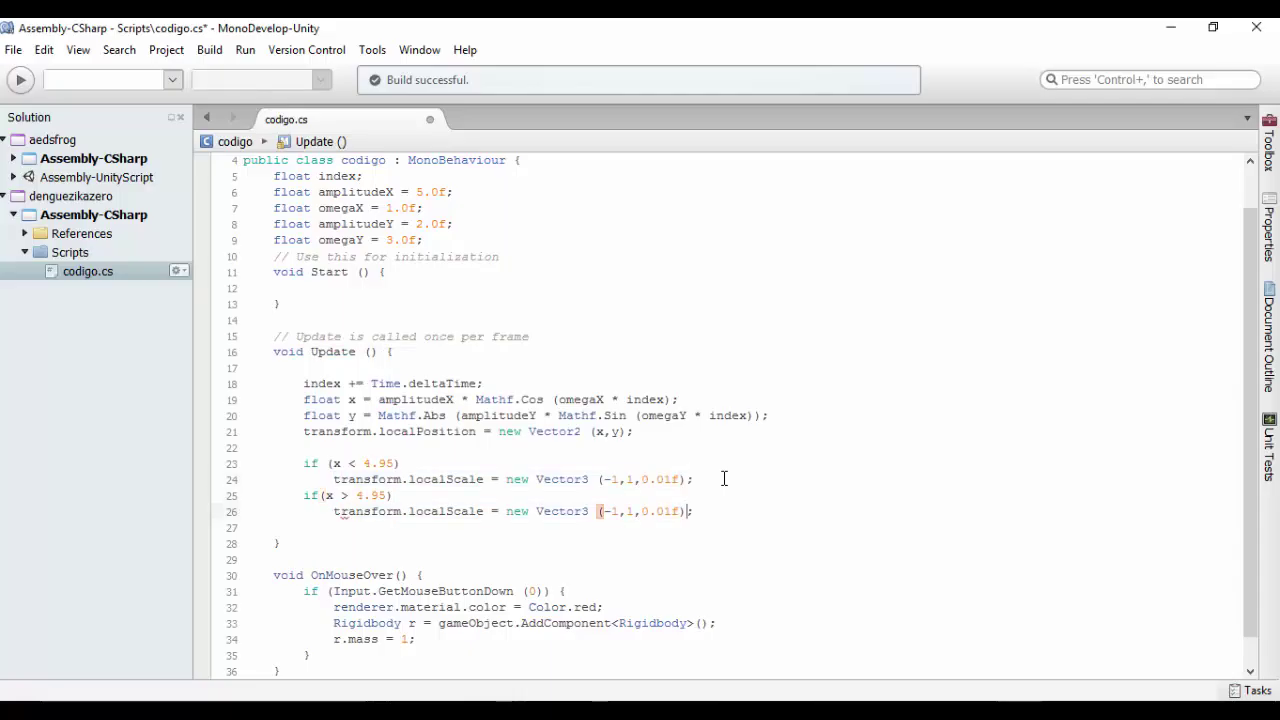
pyautogui.press('Right')
pyautogui.press('Delete')
pyautogui.hotkey('ctrl', 's')
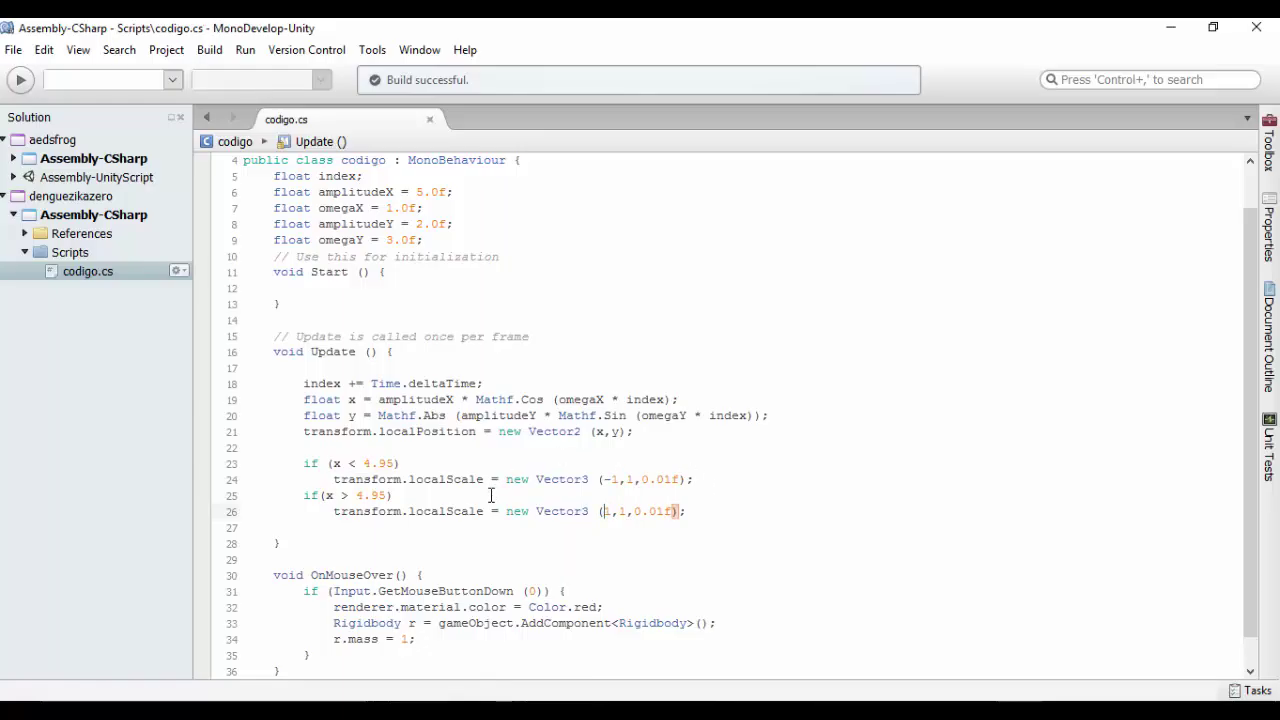
pyautogui.hotkey('alt', 'Tab')
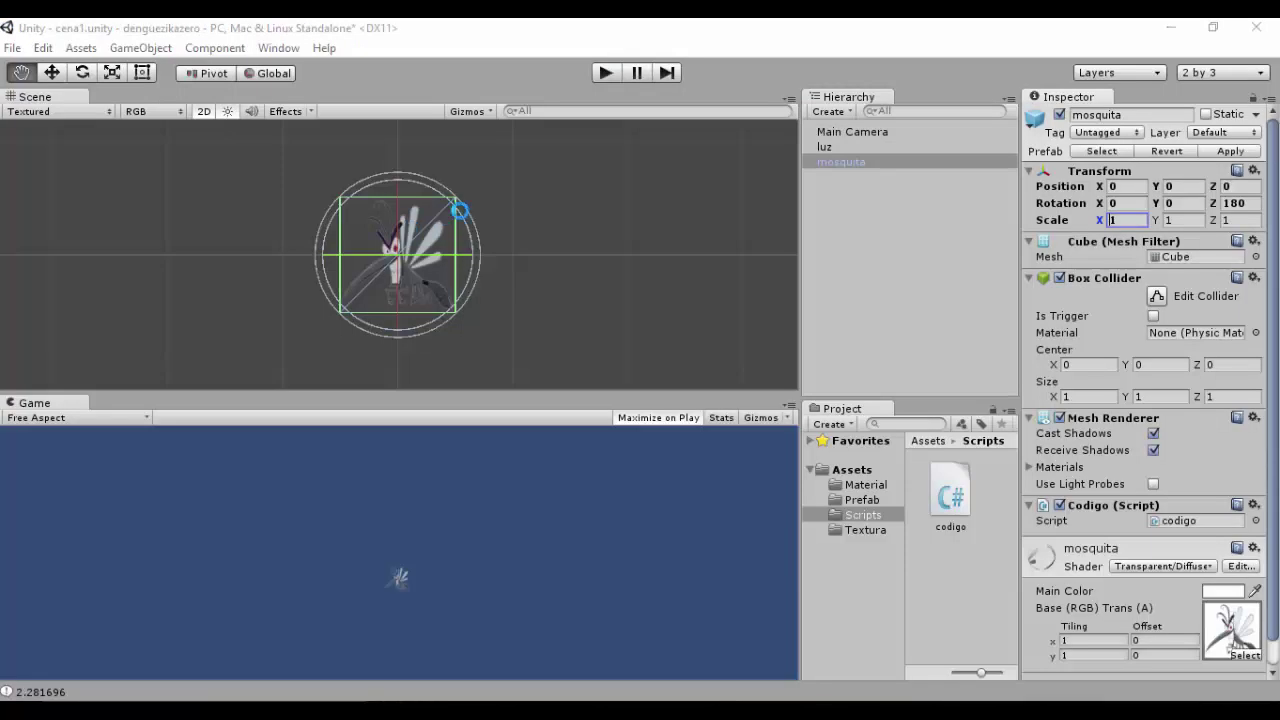
# Playtest the flipping mosquito in Unity, then stop the game
pyautogui.click(606, 73)
pyautogui.press('e')
pyautogui.click(603, 72)
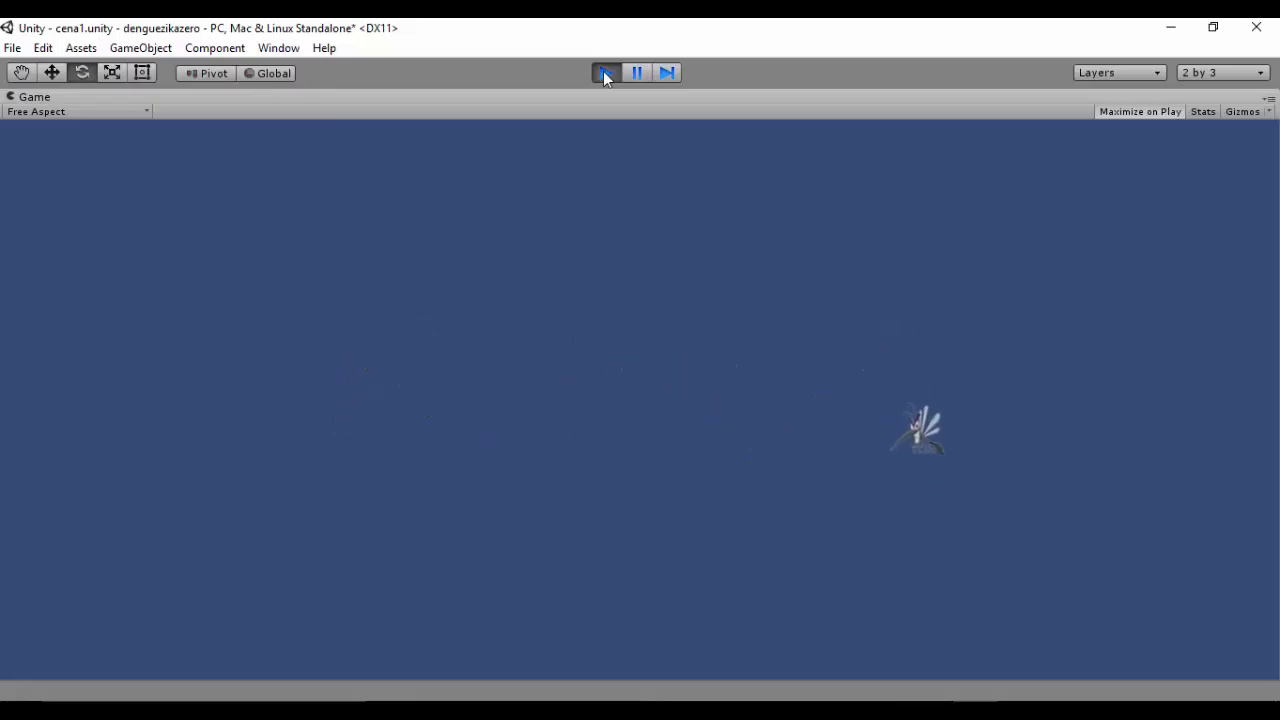
pyautogui.click(603, 71)
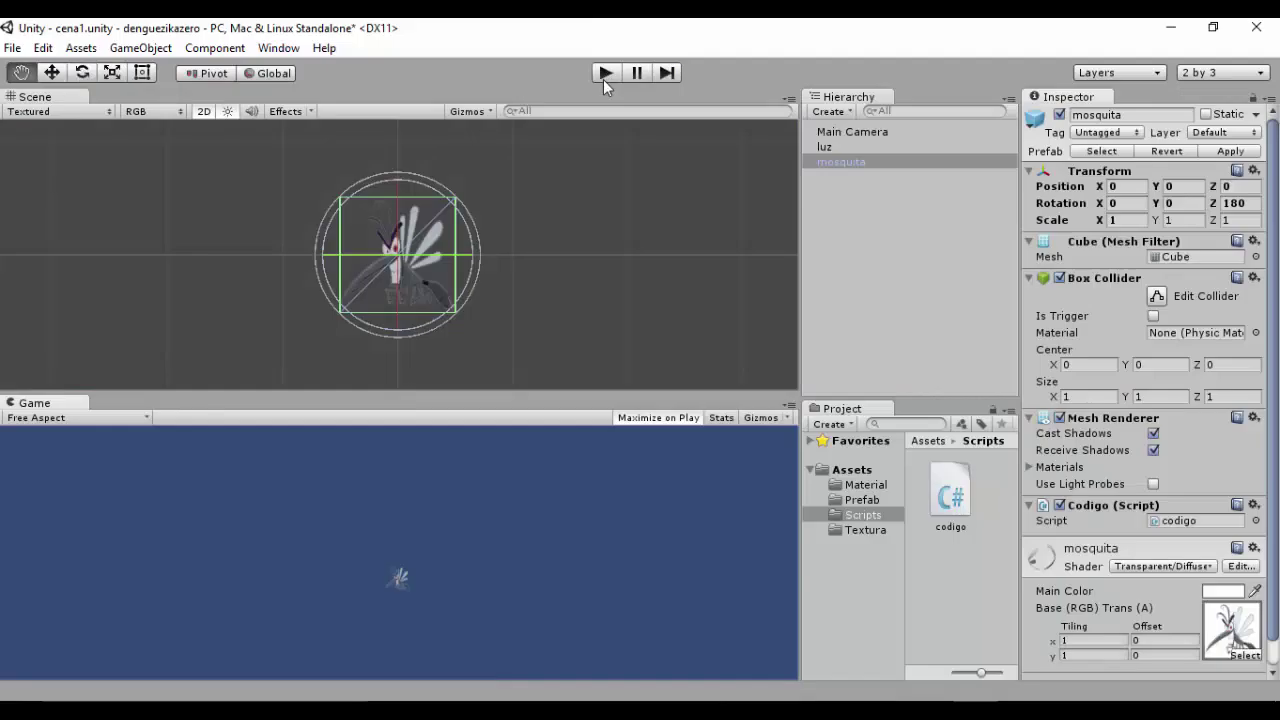
pyautogui.hotkey('alt', 'Tab')
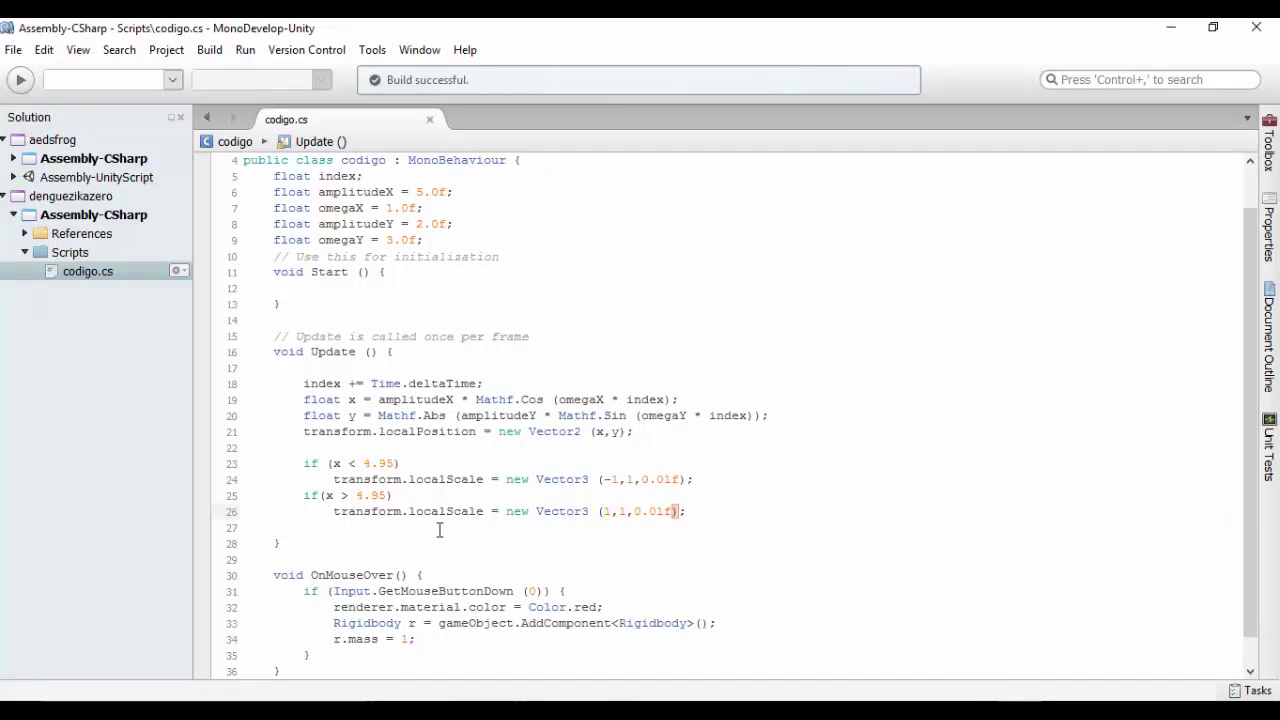
# Change the left-edge check to x < -4.95 and save the script
pyautogui.click(371, 465)
pyautogui.write('-')
pyautogui.hotkey('ctrl', 's')
pyautogui.hotkey('alt', 'Tab')
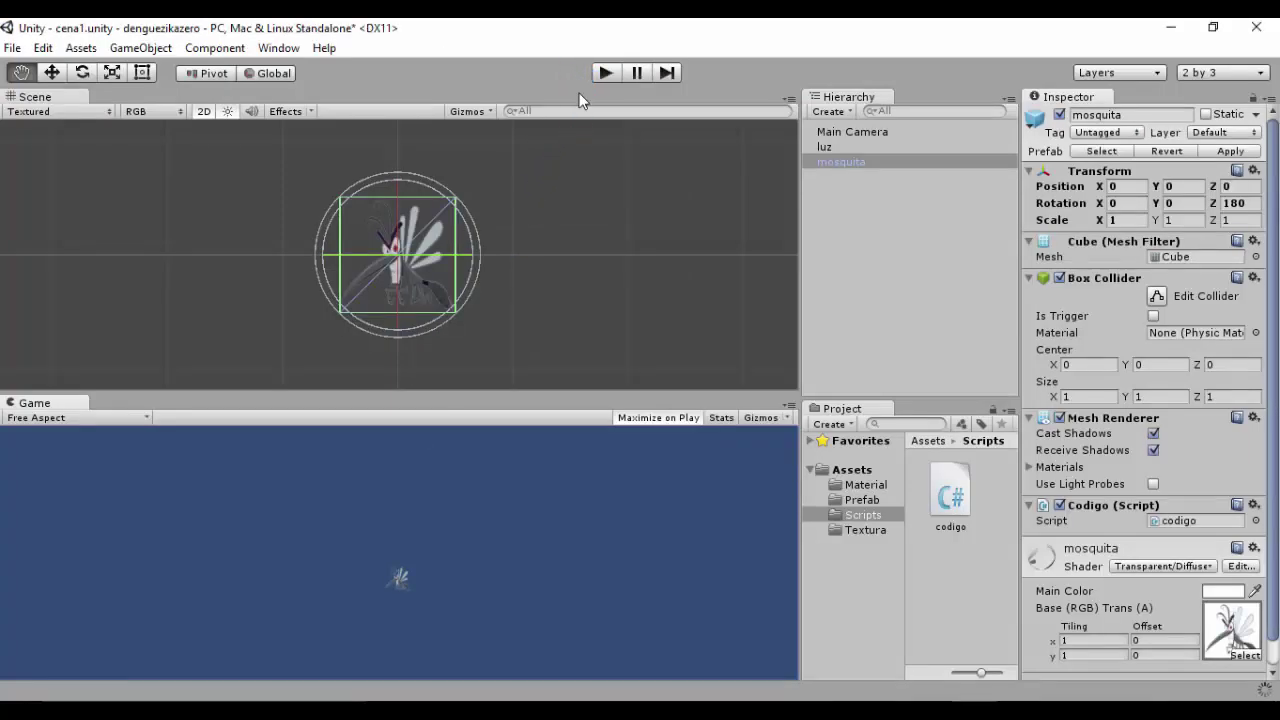
# Playtest twice, clicking the flying mosquito to turn it red, then stop the game
pyautogui.click(610, 73)
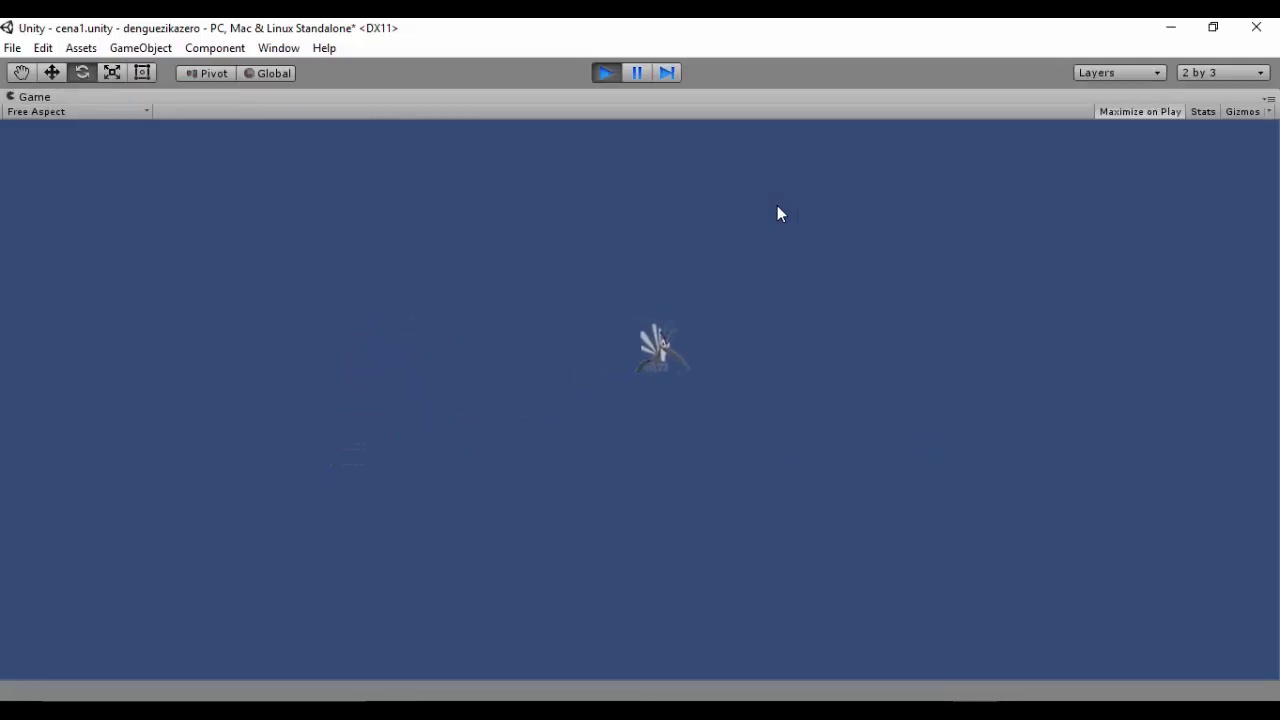
pyautogui.click(607, 75)
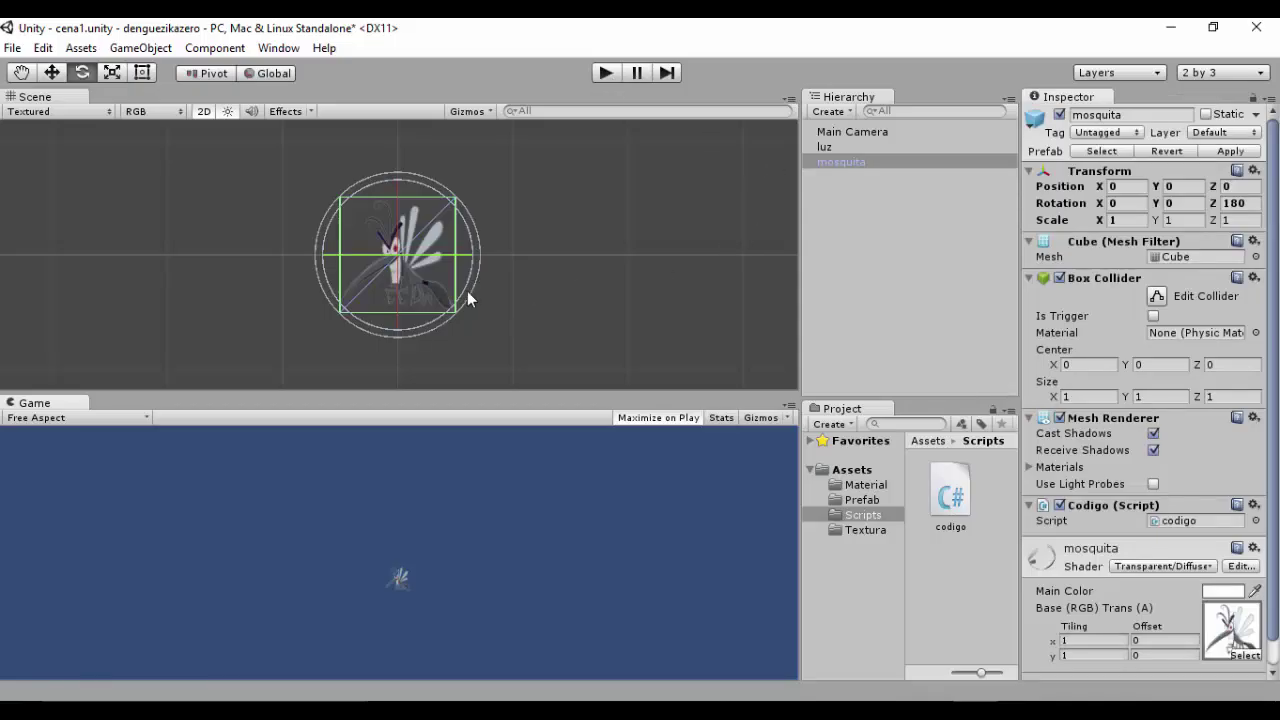
pyautogui.click(607, 75)
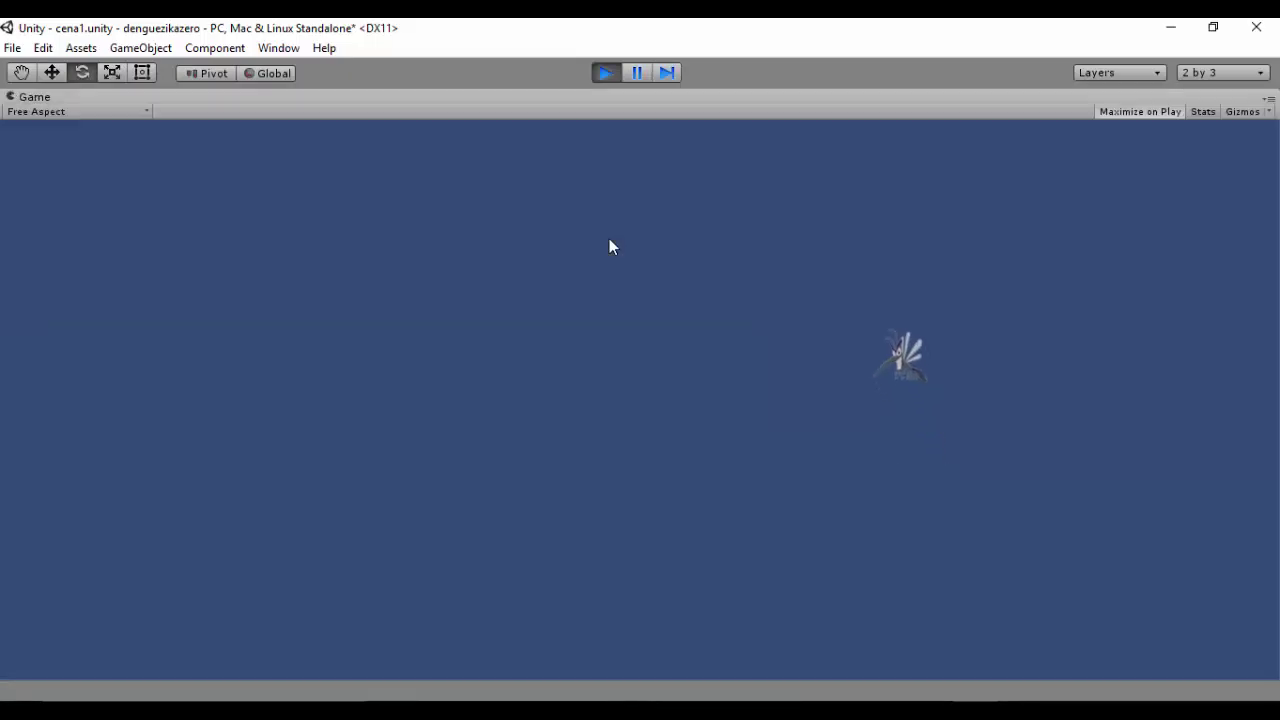
pyautogui.click(545, 390)
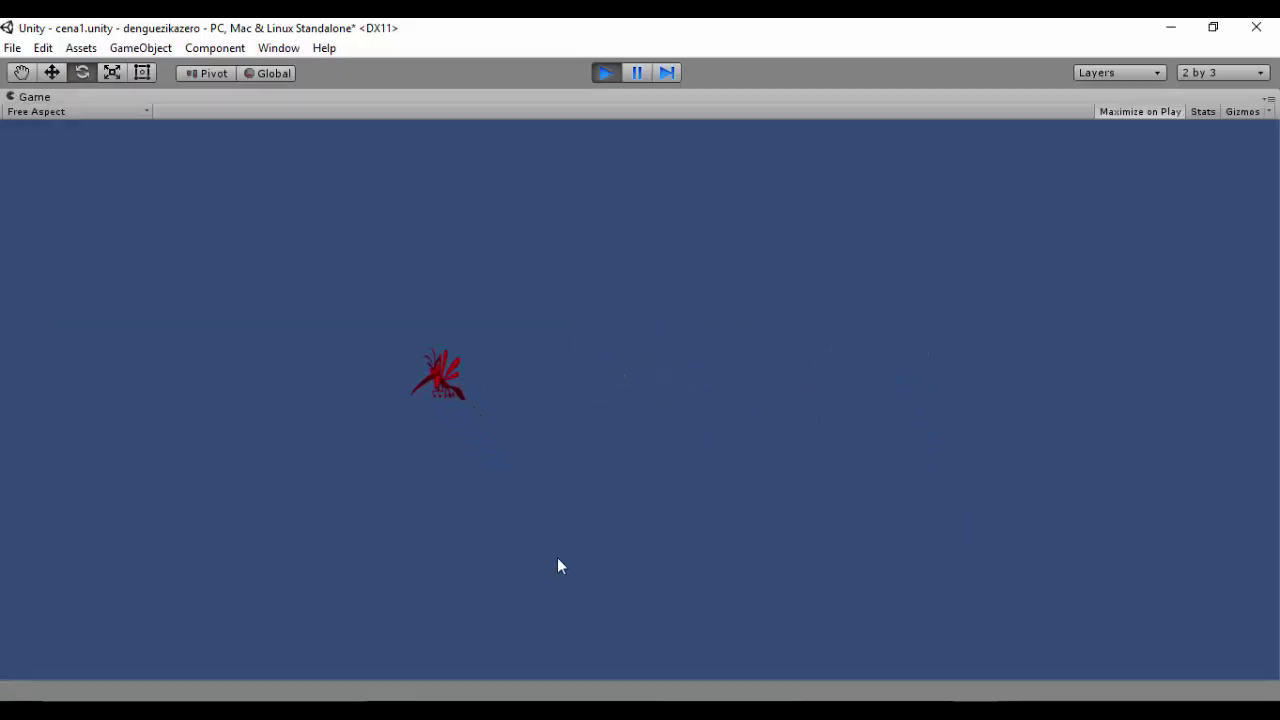
pyautogui.click(606, 74)
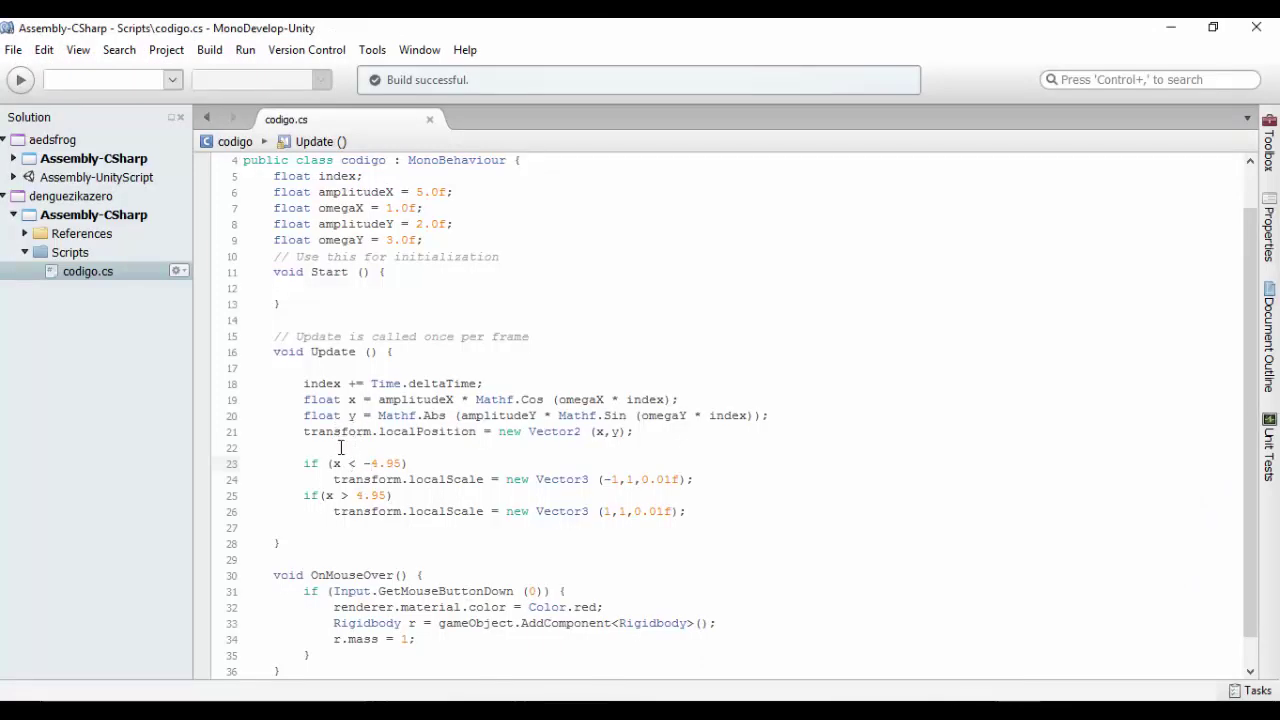
# Remove blank line 22 and open an if (b) { block at the top of Update
pyautogui.click(341, 447)
pyautogui.hotkey('ctrl', 'z')
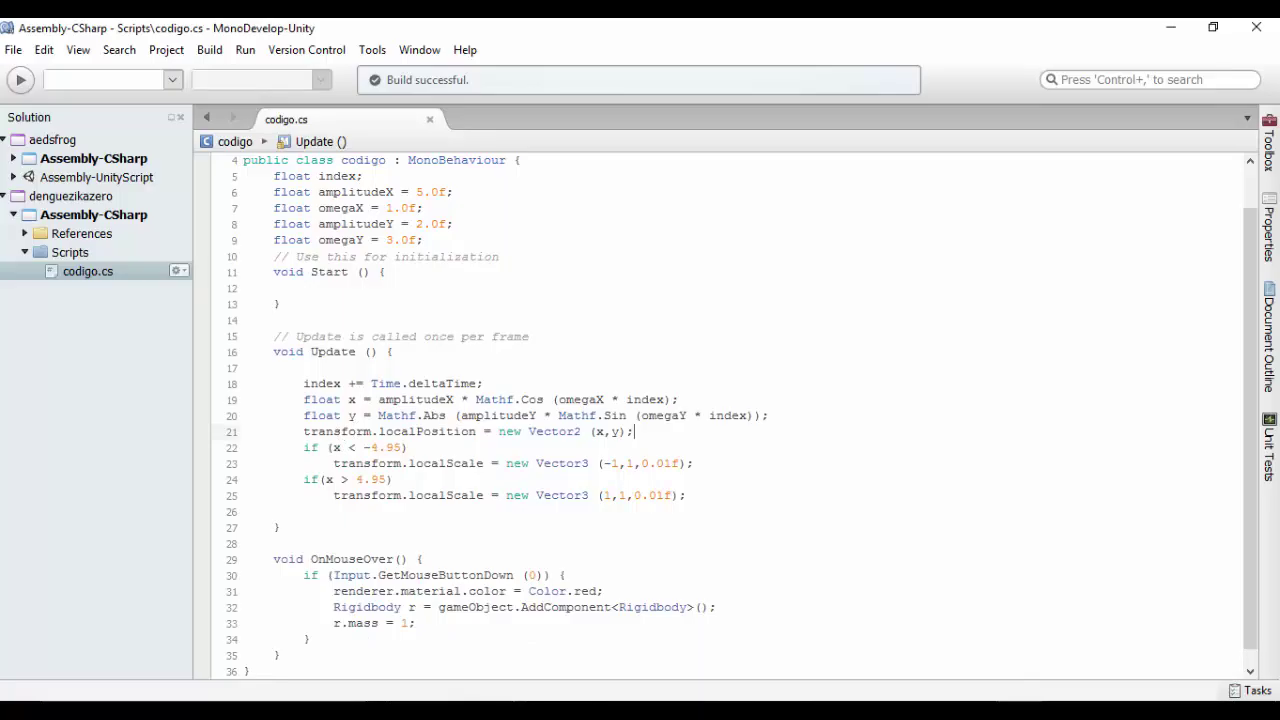
pyautogui.click(354, 368)
pyautogui.press('Return')
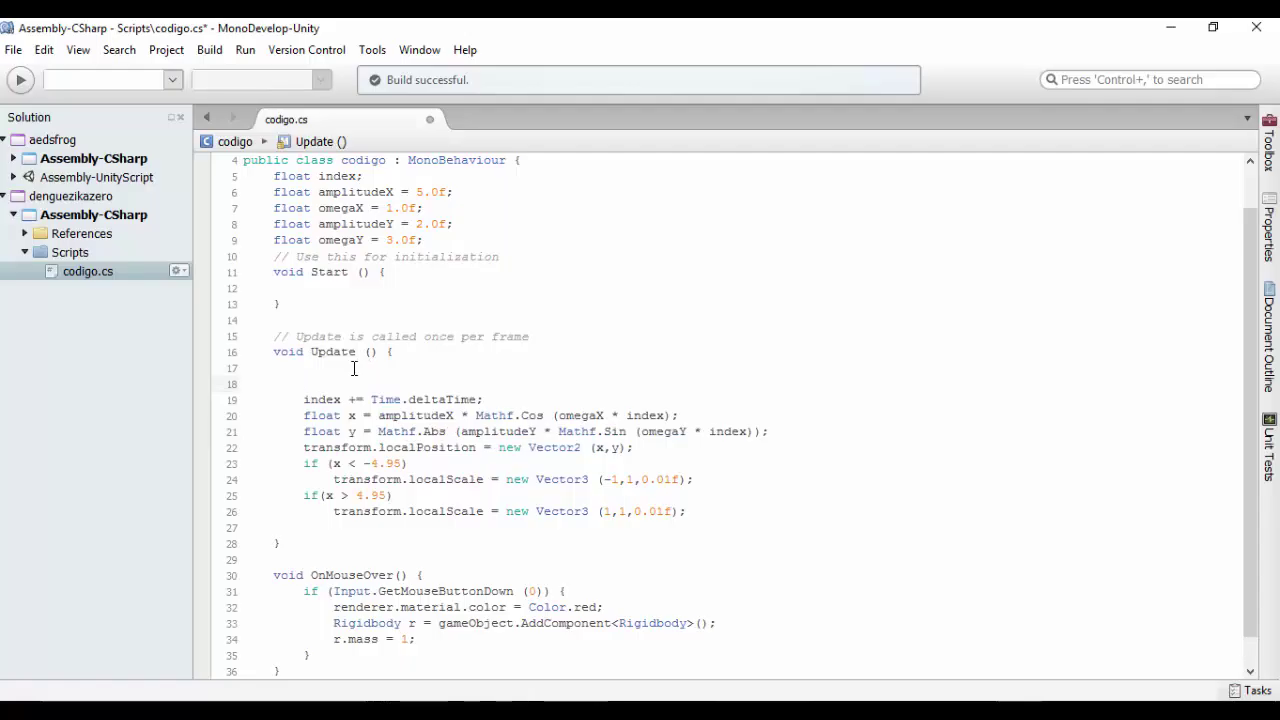
pyautogui.write('if(b)')
pyautogui.write(' {')
# Close the block with } after the last scale line and save the script
pyautogui.click(705, 510)
pyautogui.press('Return')
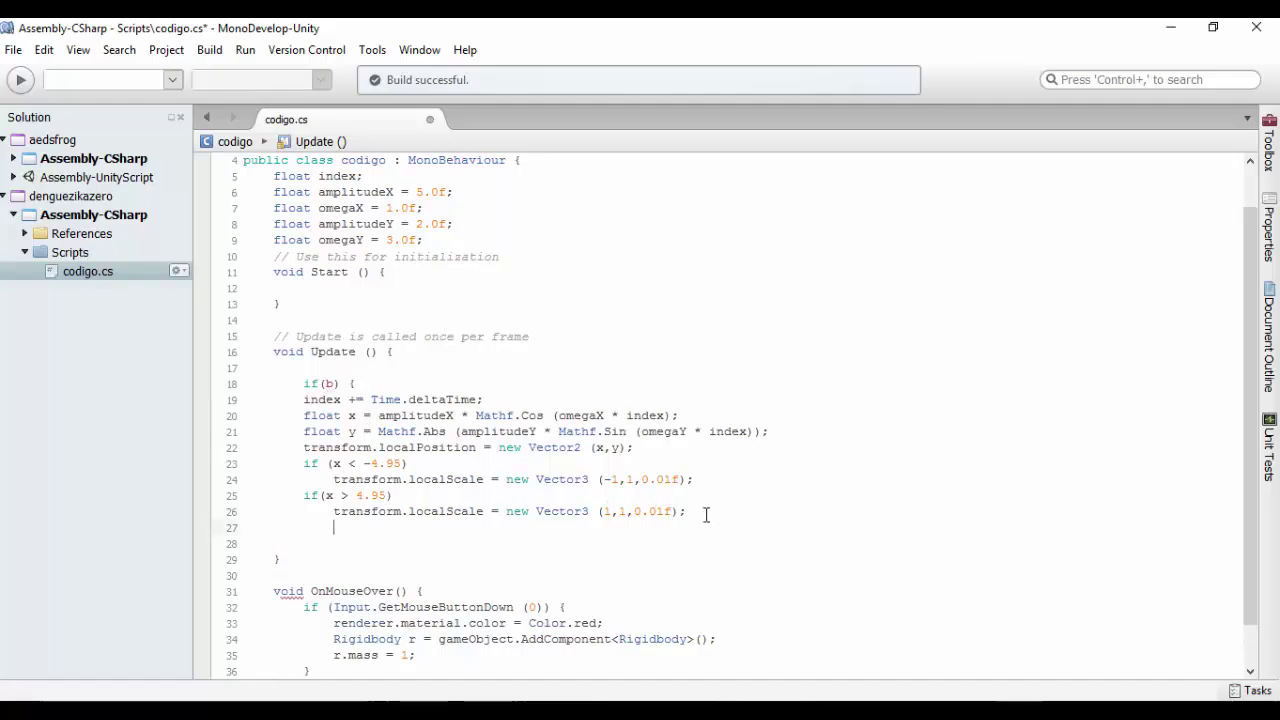
pyautogui.press('BackSpace')
pyautogui.write('}')
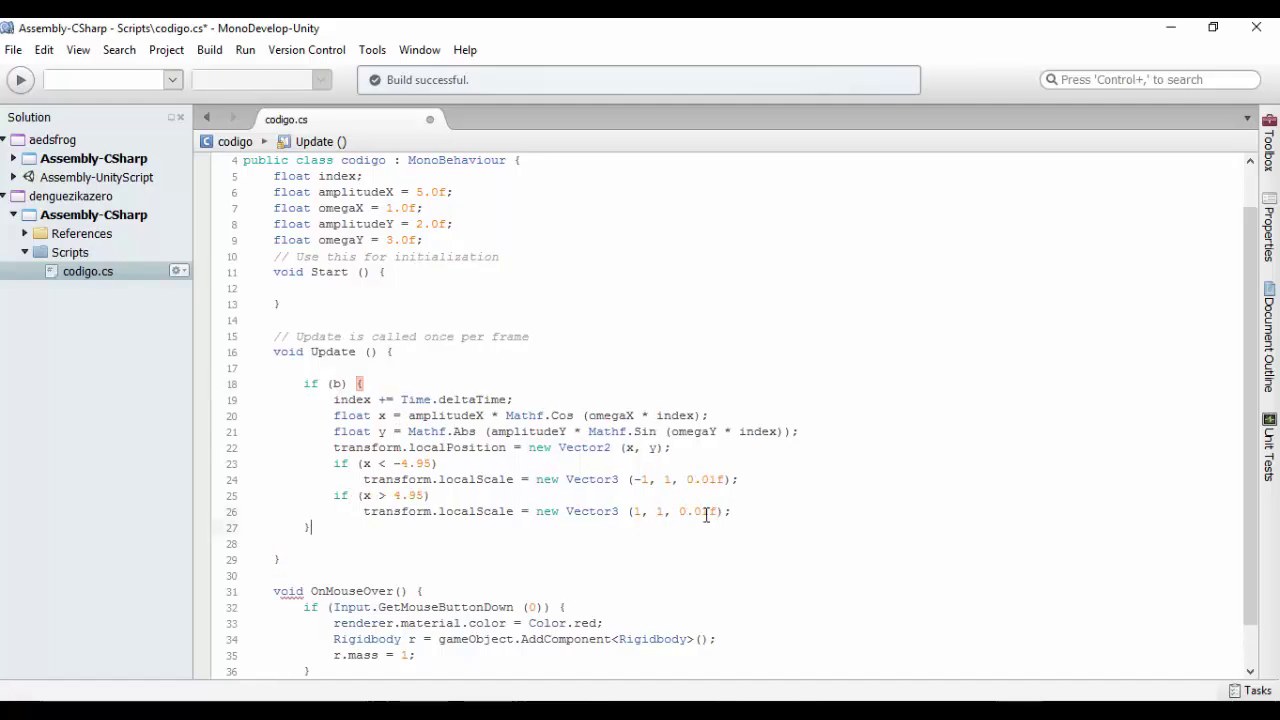
pyautogui.hotkey('ctrl', 's')
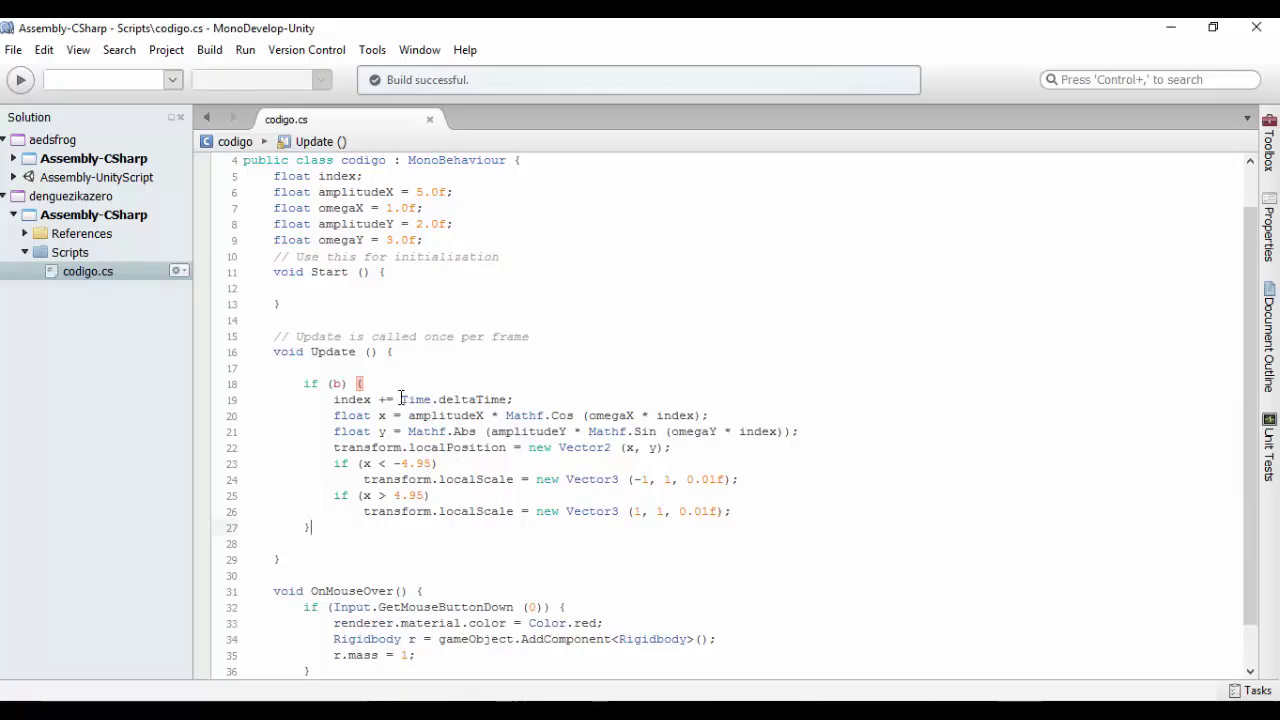
pyautogui.scroll(1, 393, 365)
pyautogui.click(444, 288)
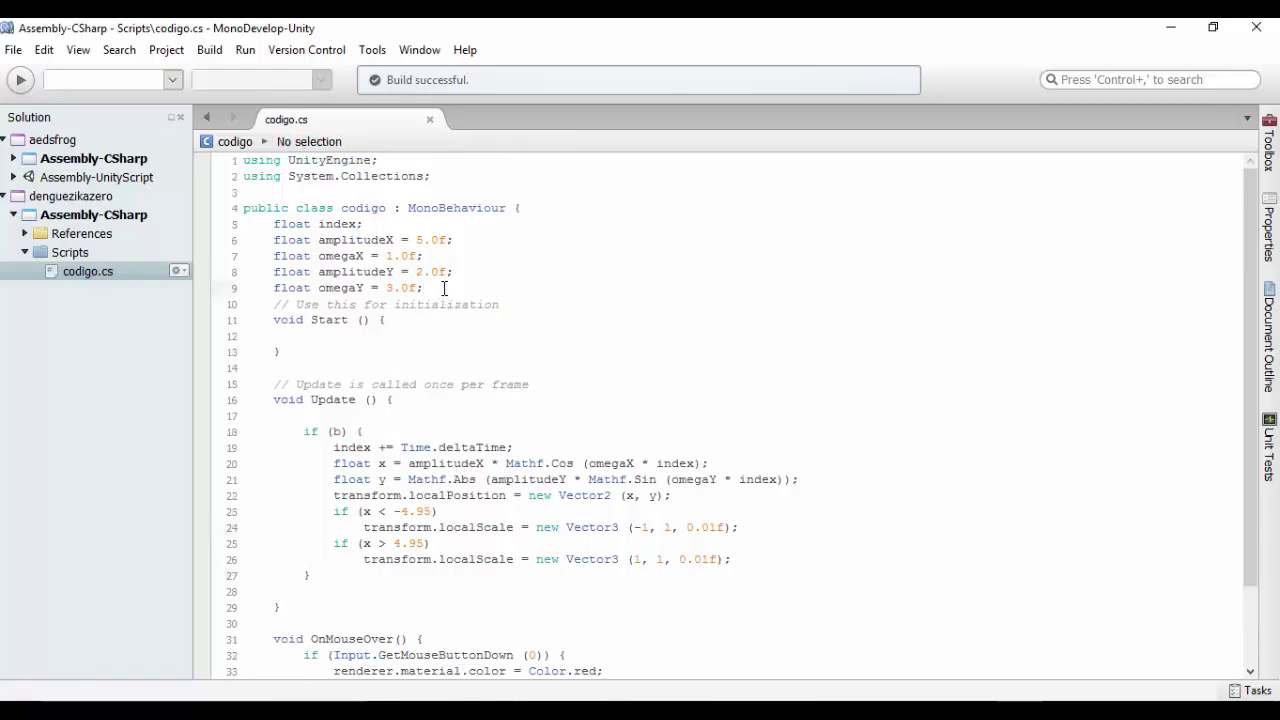
# Declare a new field bool b = true; in codigo.cs and save
pyautogui.press('Return')
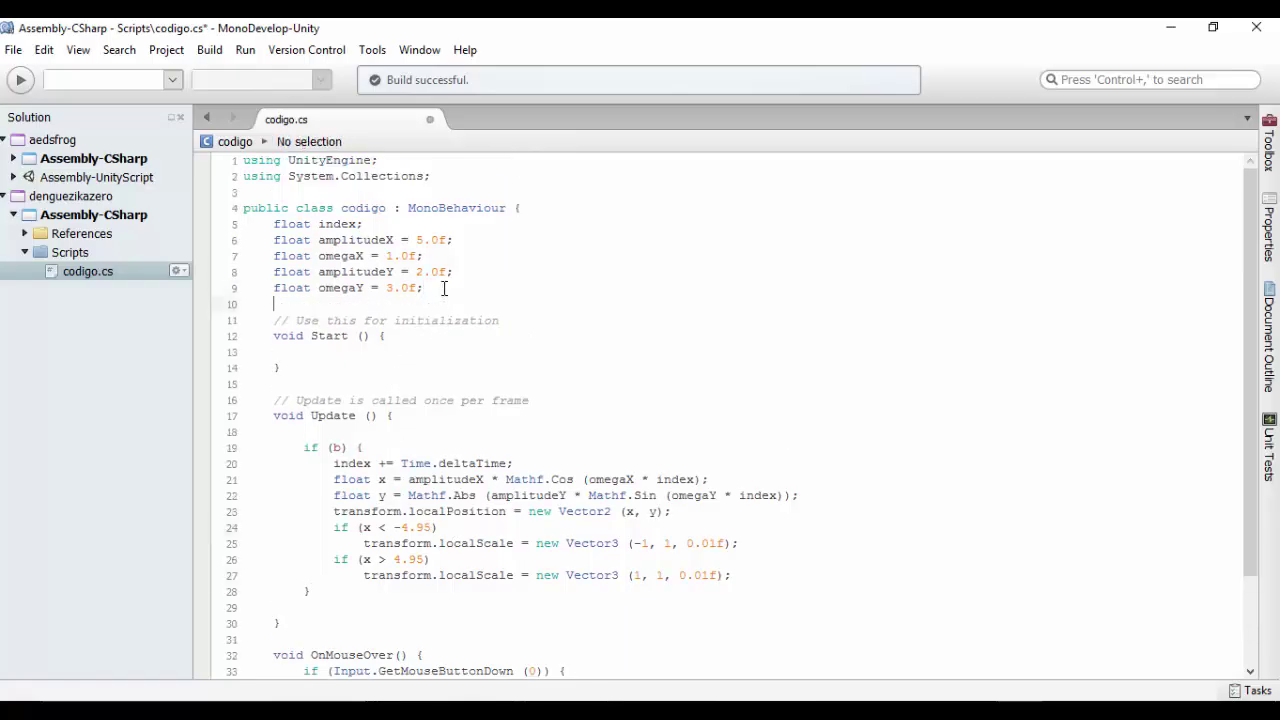
pyautogui.write('bool b')
pyautogui.write(' =')
pyautogui.write(' true;')
pyautogui.hotkey('ctrl', 's')
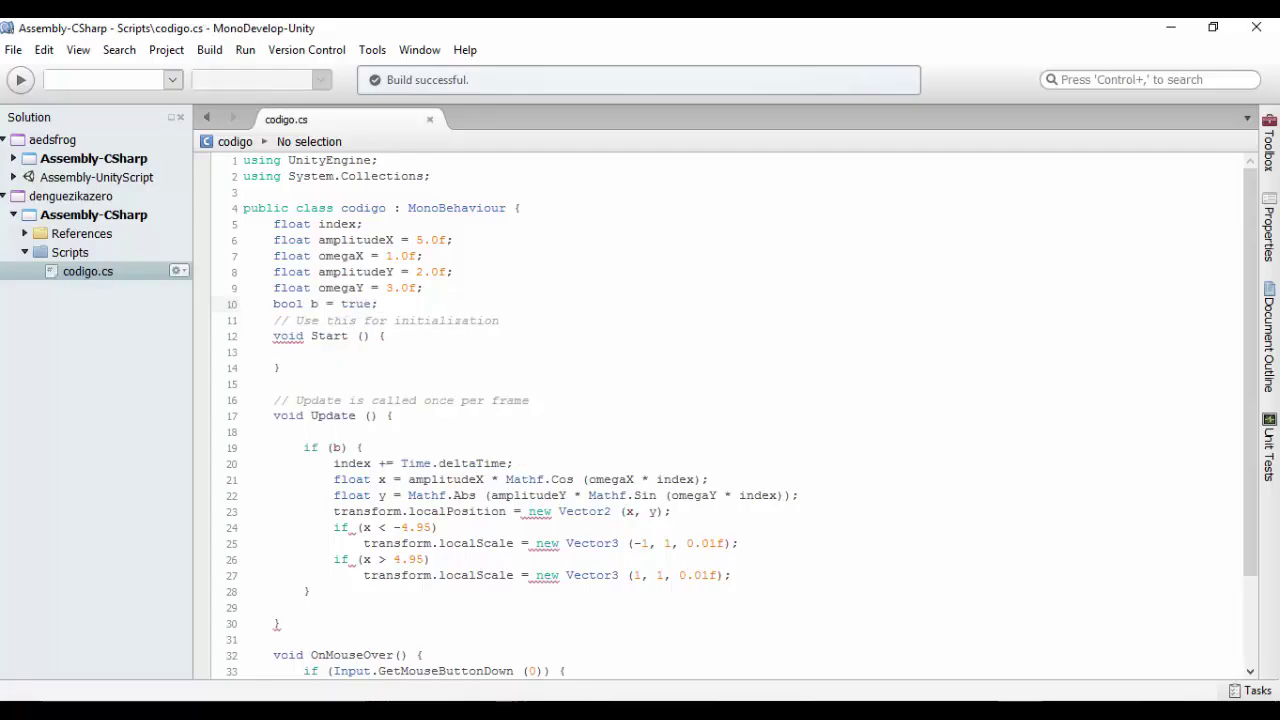
# Add b = false; after the r.mass line, save, and switch back to Unity
pyautogui.scroll(-3, 447, 500)
pyautogui.click(428, 607)
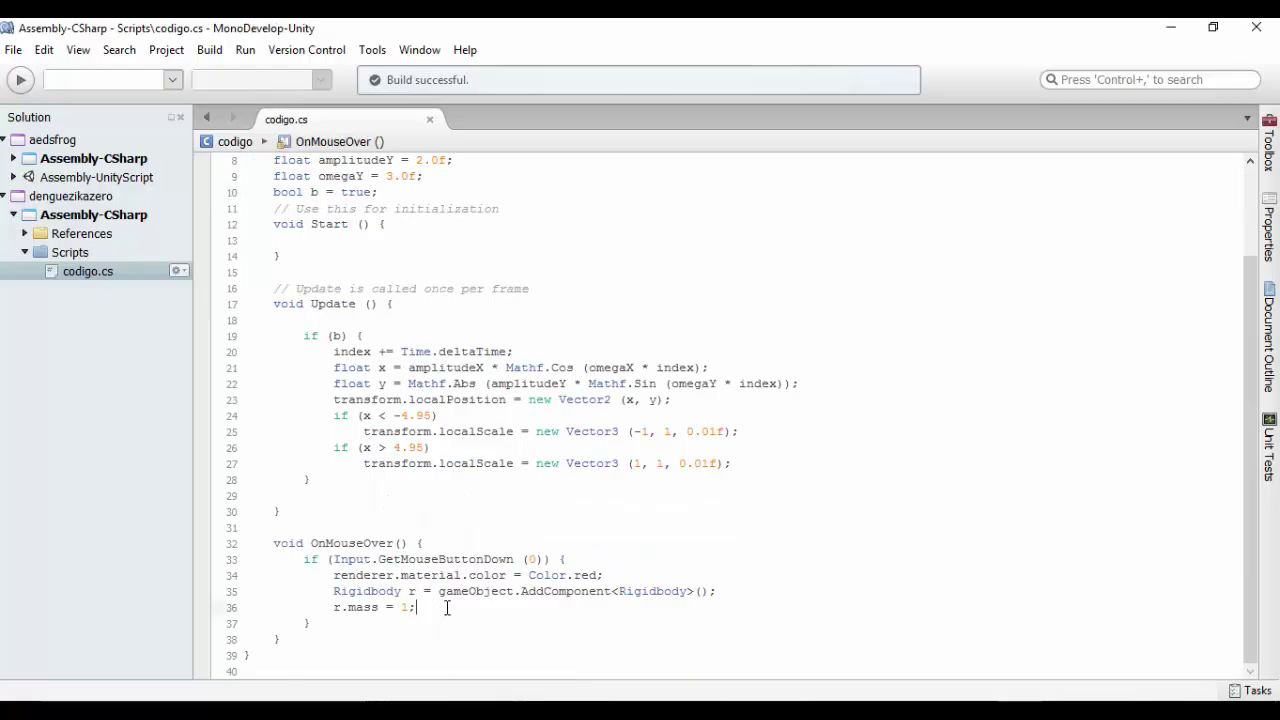
pyautogui.press('Return')
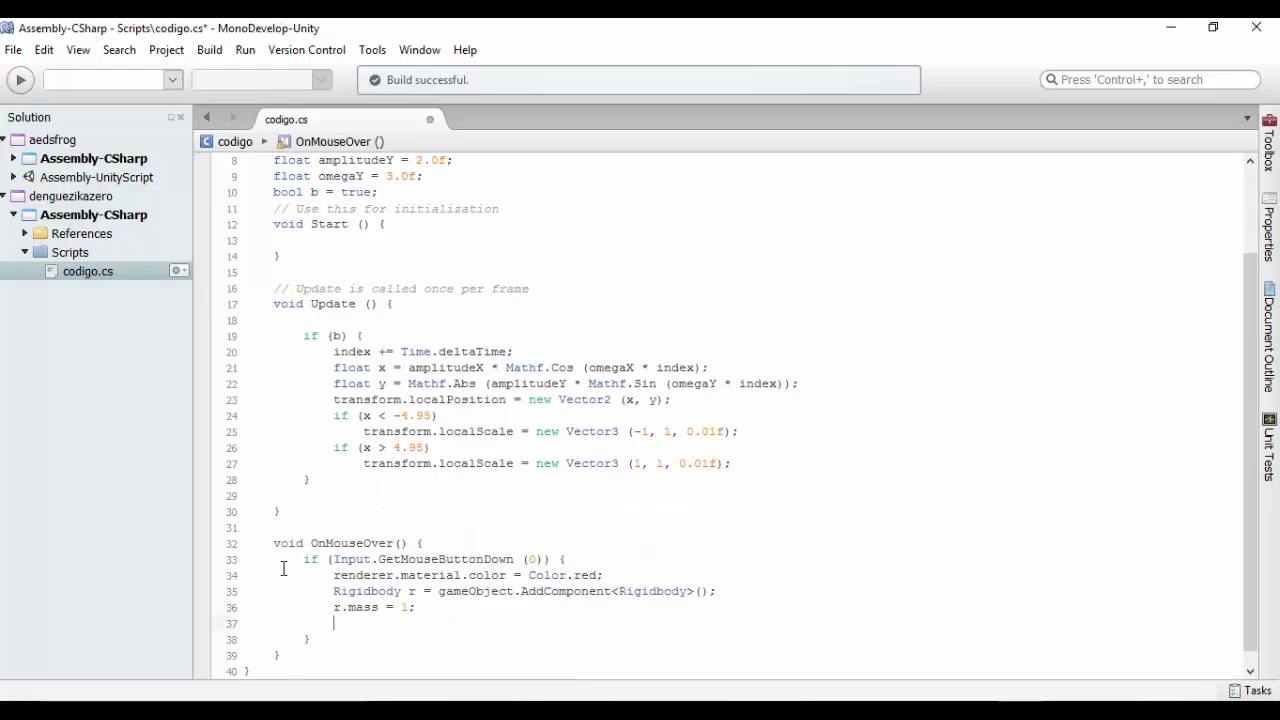
pyautogui.write('b')
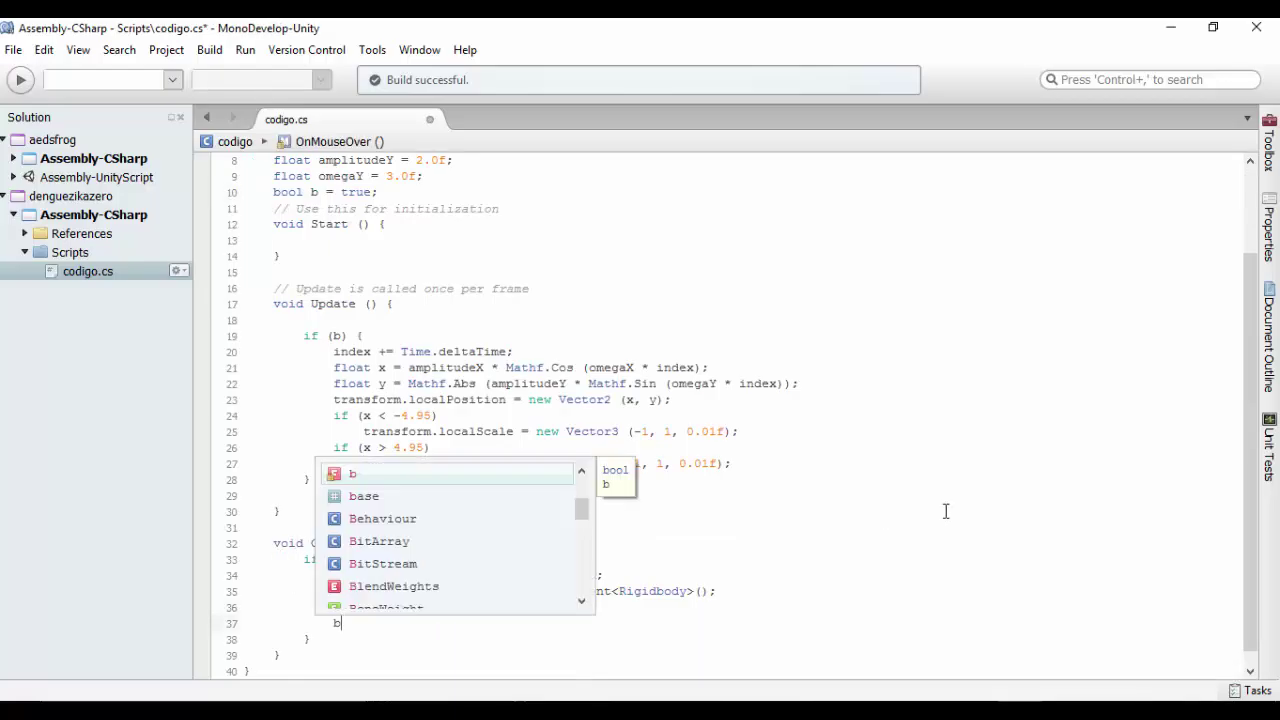
pyautogui.write(' = false;')
pyautogui.hotkey('ctrl', 's')
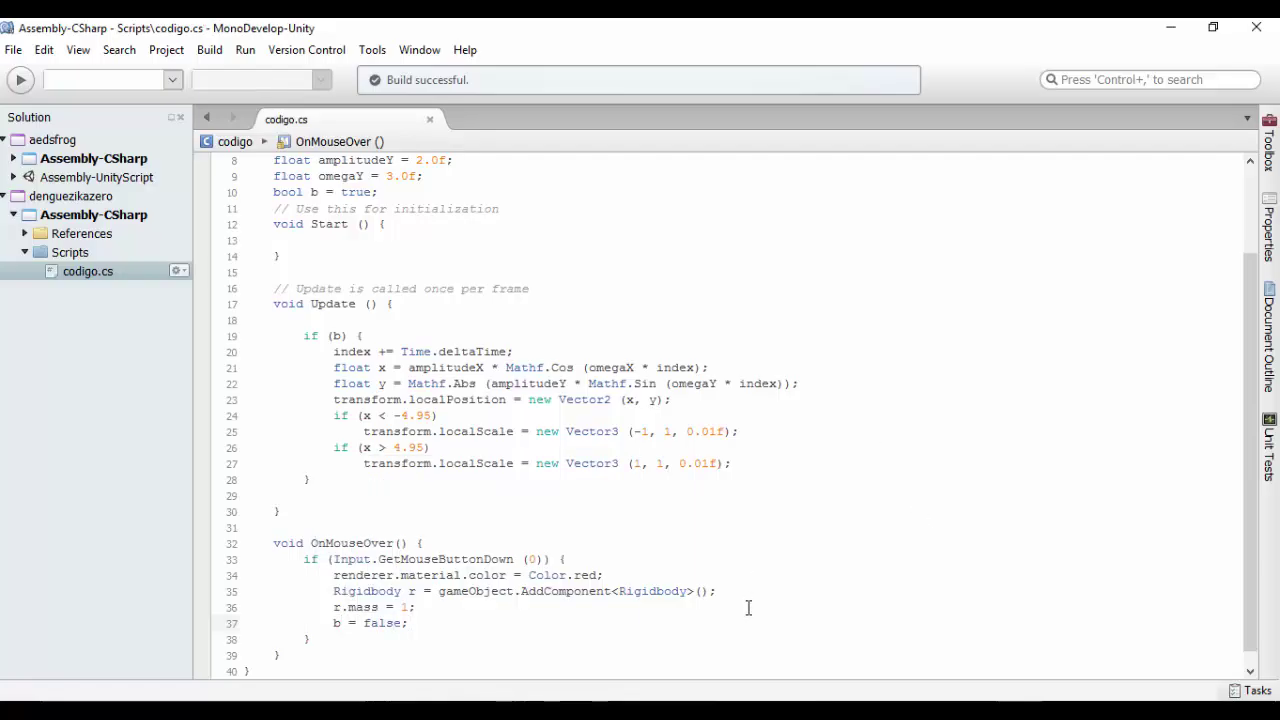
pyautogui.hotkey('alt', 'Tab')
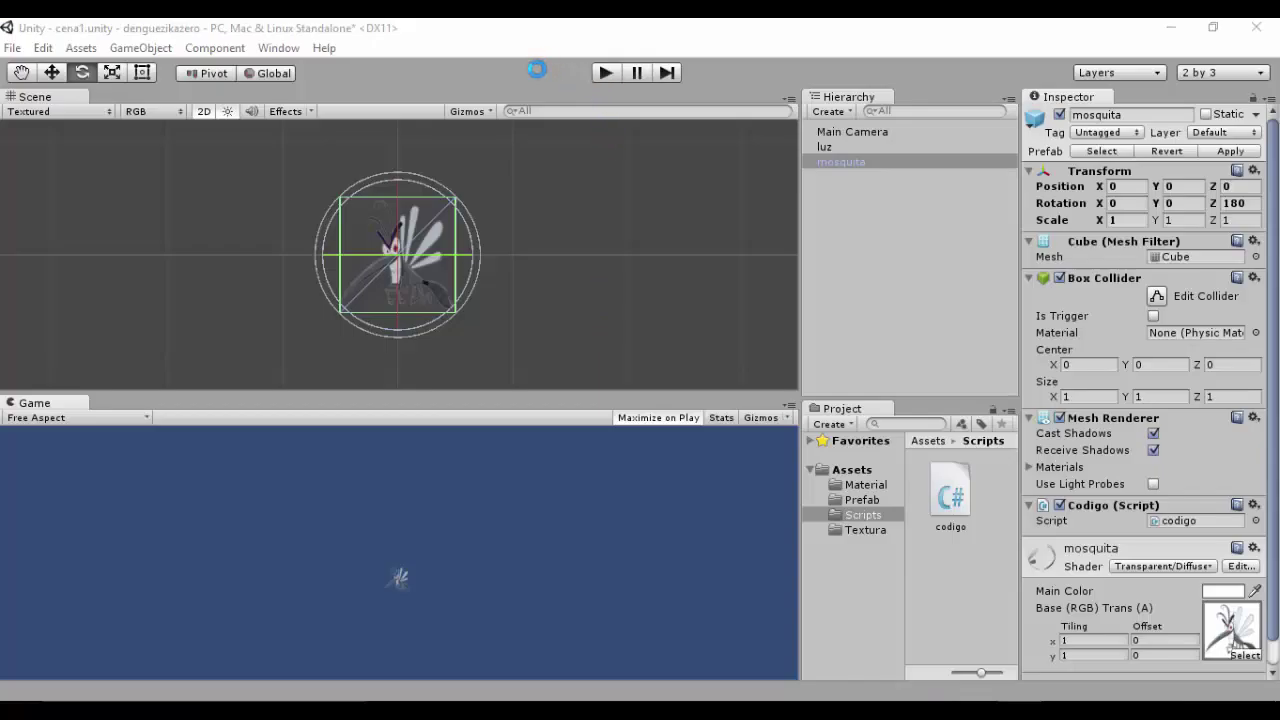
pyautogui.click(609, 73)
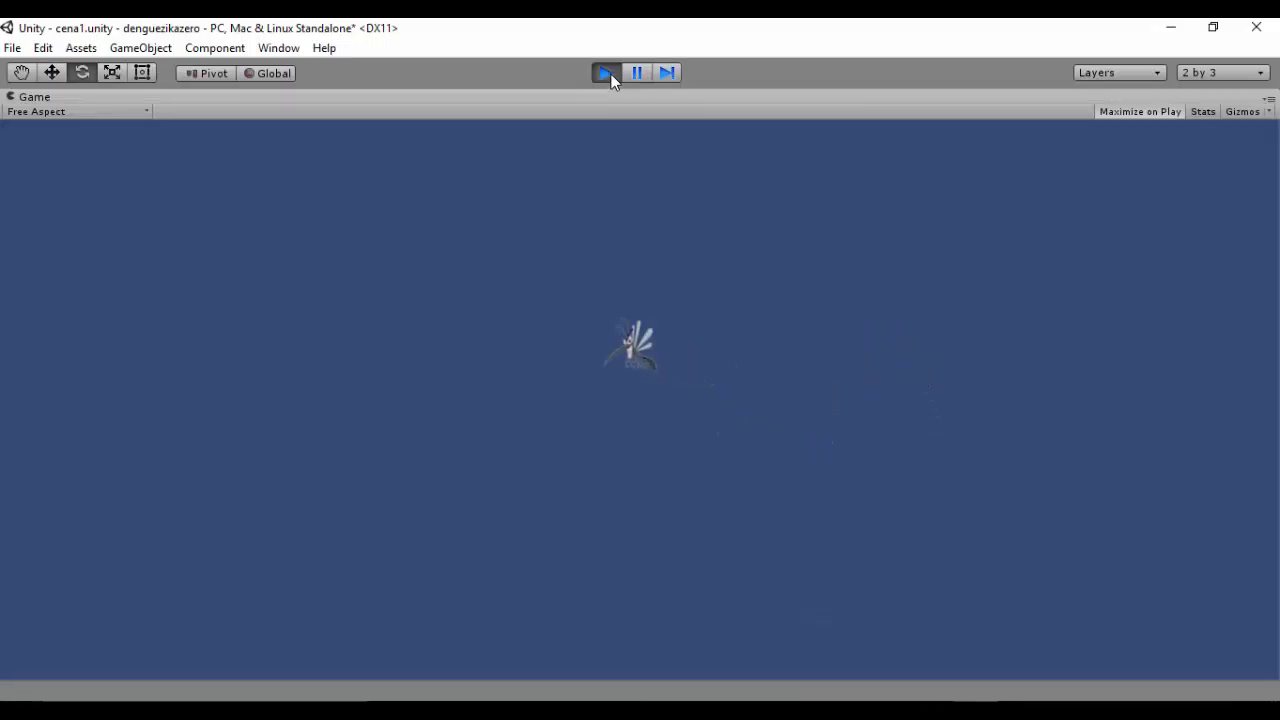
pyautogui.click(445, 388)
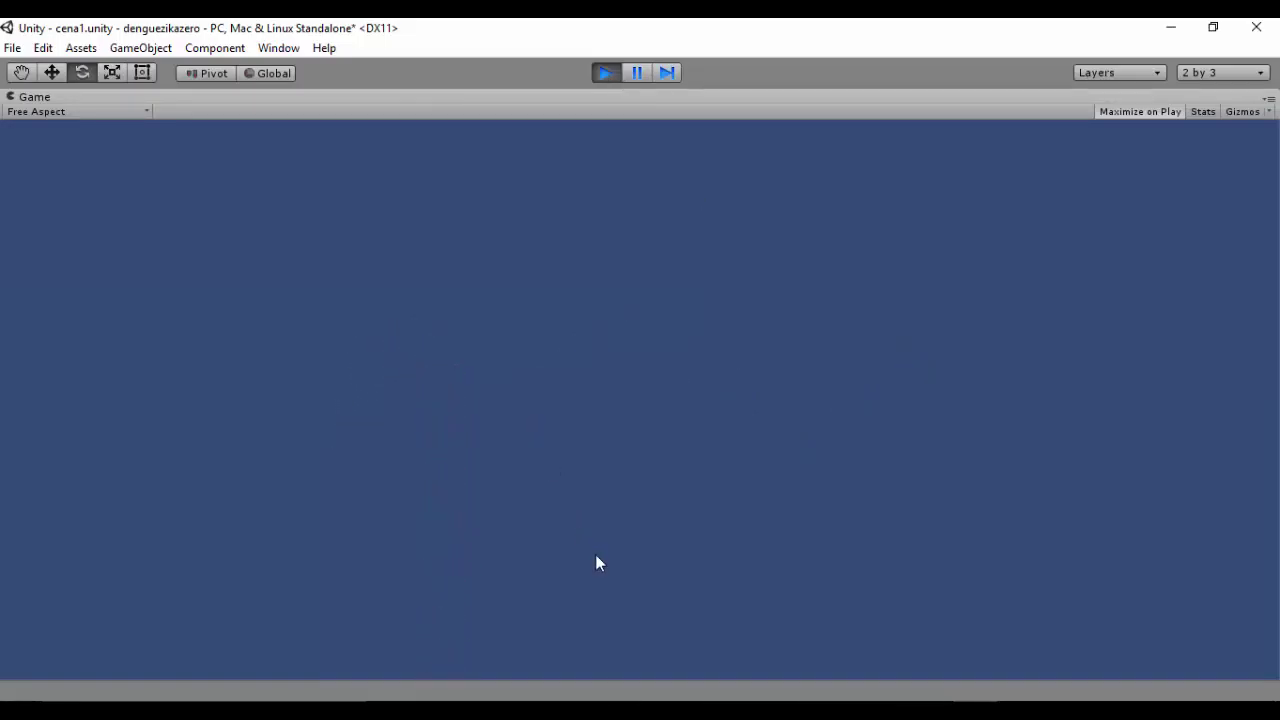
pyautogui.click(607, 77)
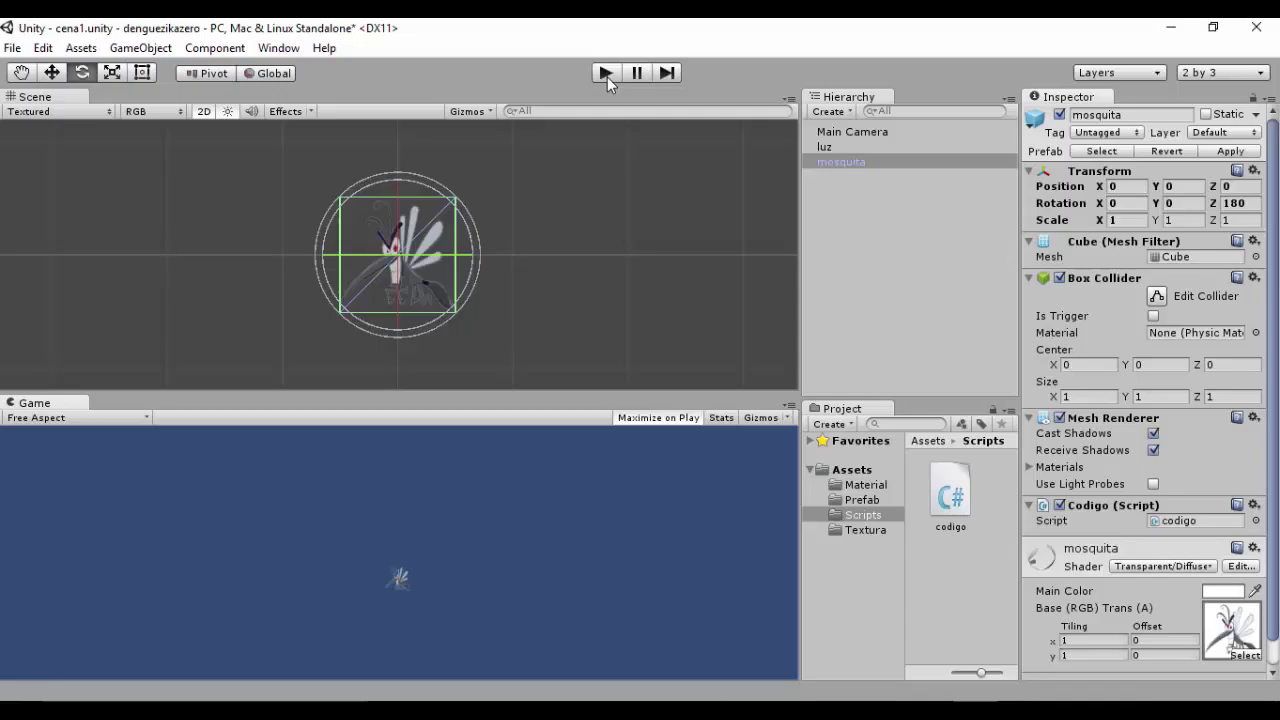
pyautogui.click(871, 241)
# Duplicate the mosquita object so the scene holds two mosquitoes
pyautogui.click(847, 162)
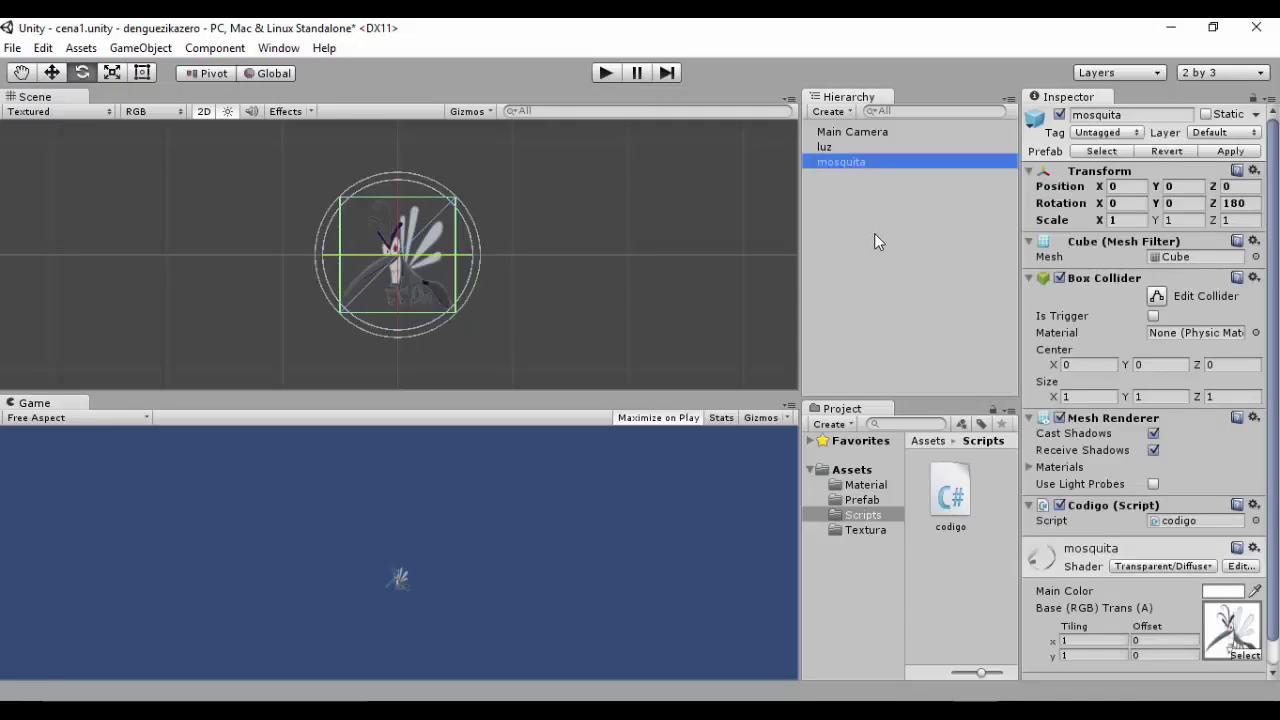
pyautogui.hotkey('ctrl', 'd')
pyautogui.click(842, 162)
pyautogui.click(842, 176)
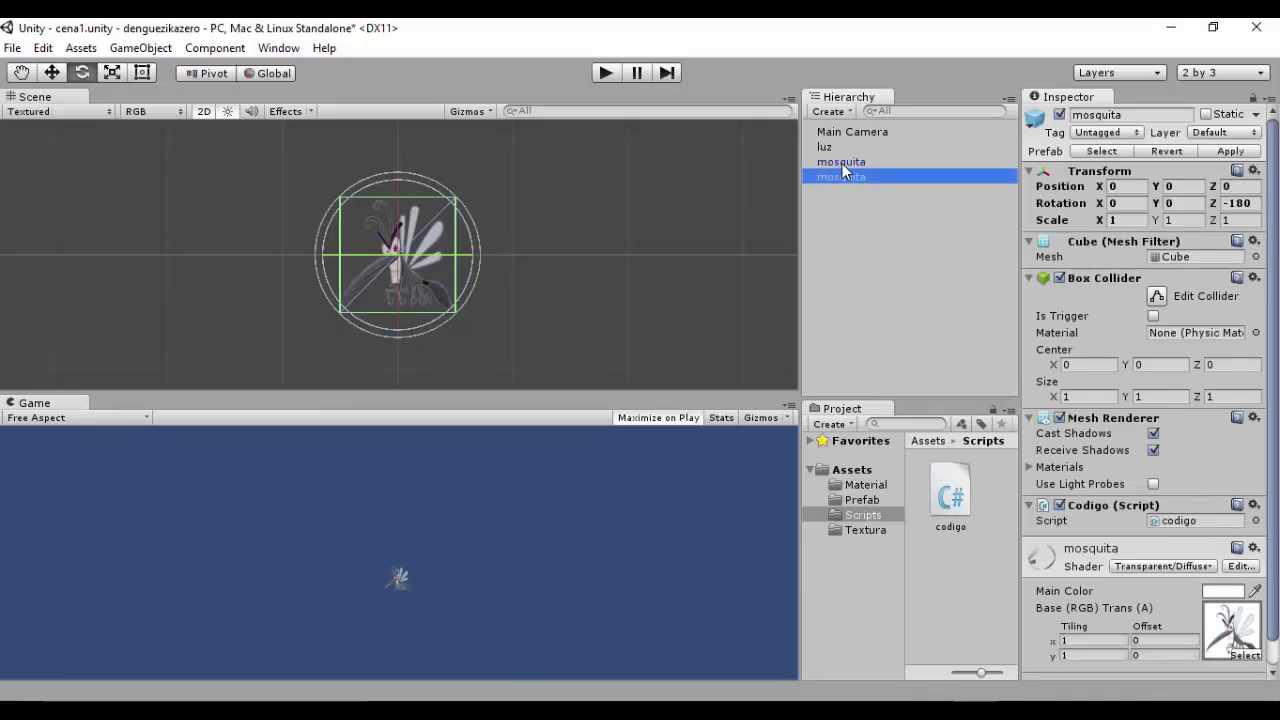
# Play-test by shooting down both mosquitoes, stop, and return to MonoDevelop
pyautogui.click(607, 72)
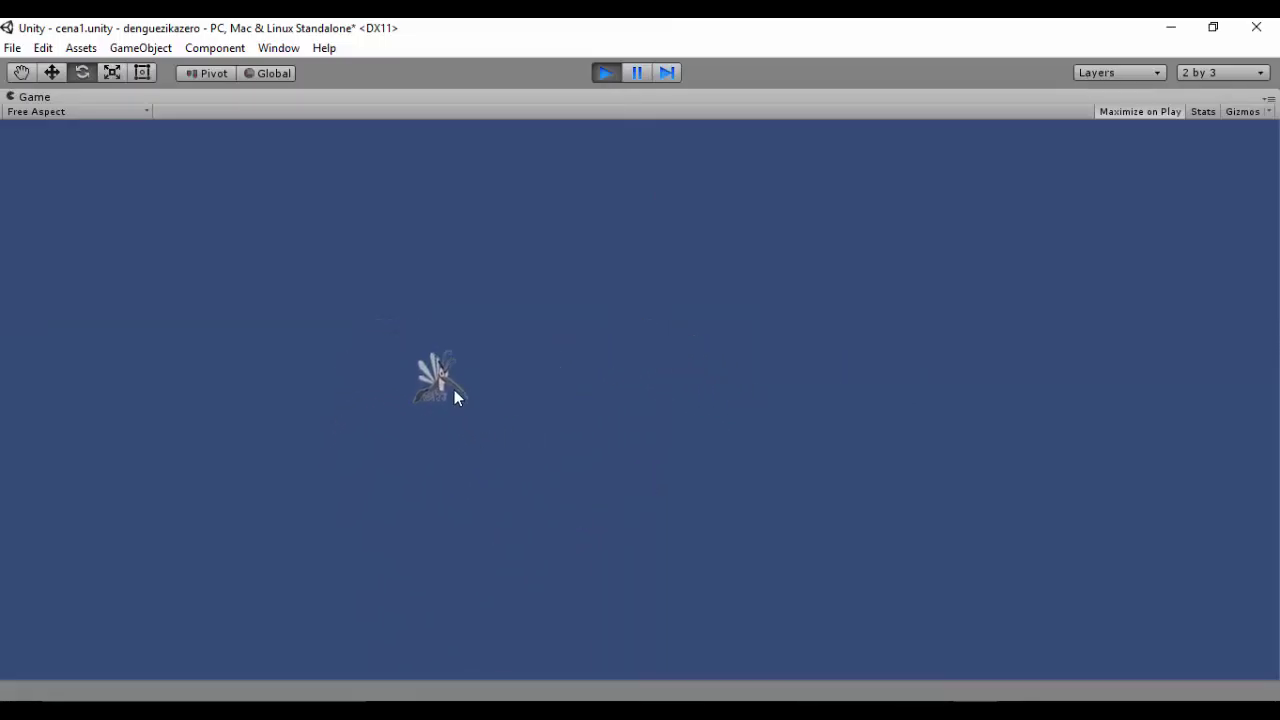
pyautogui.click(454, 398)
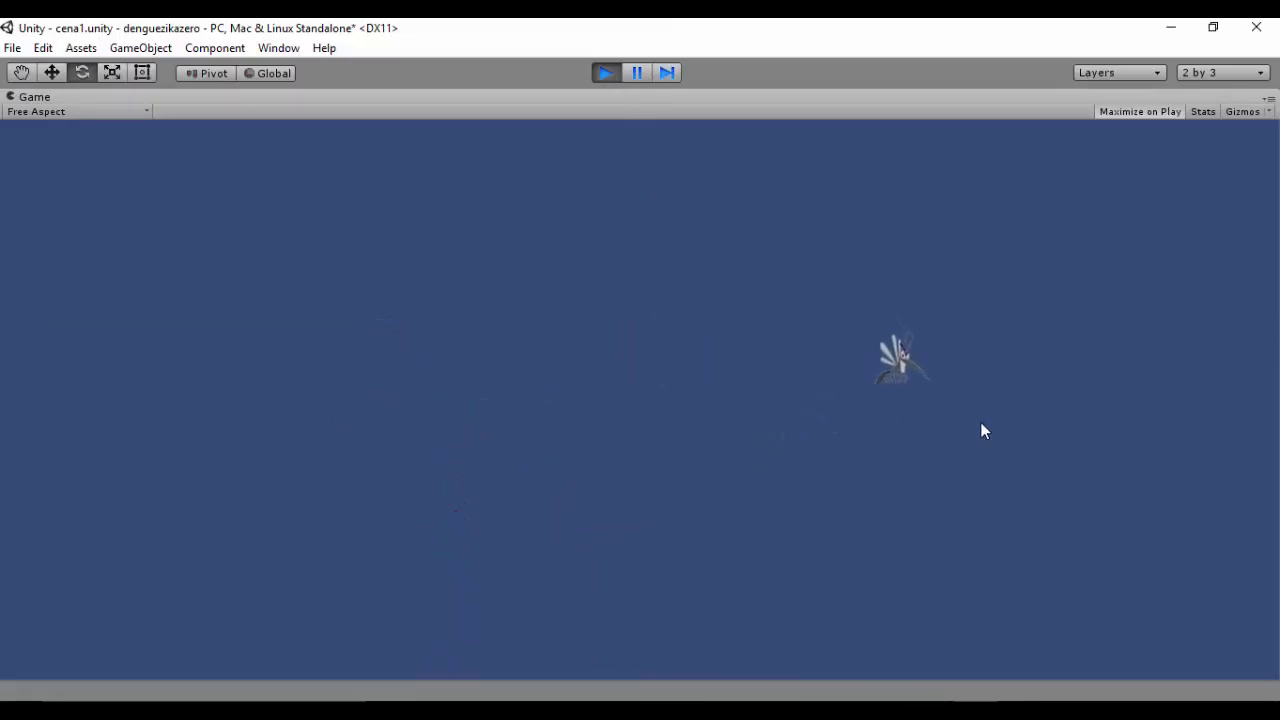
pyautogui.click(800, 416)
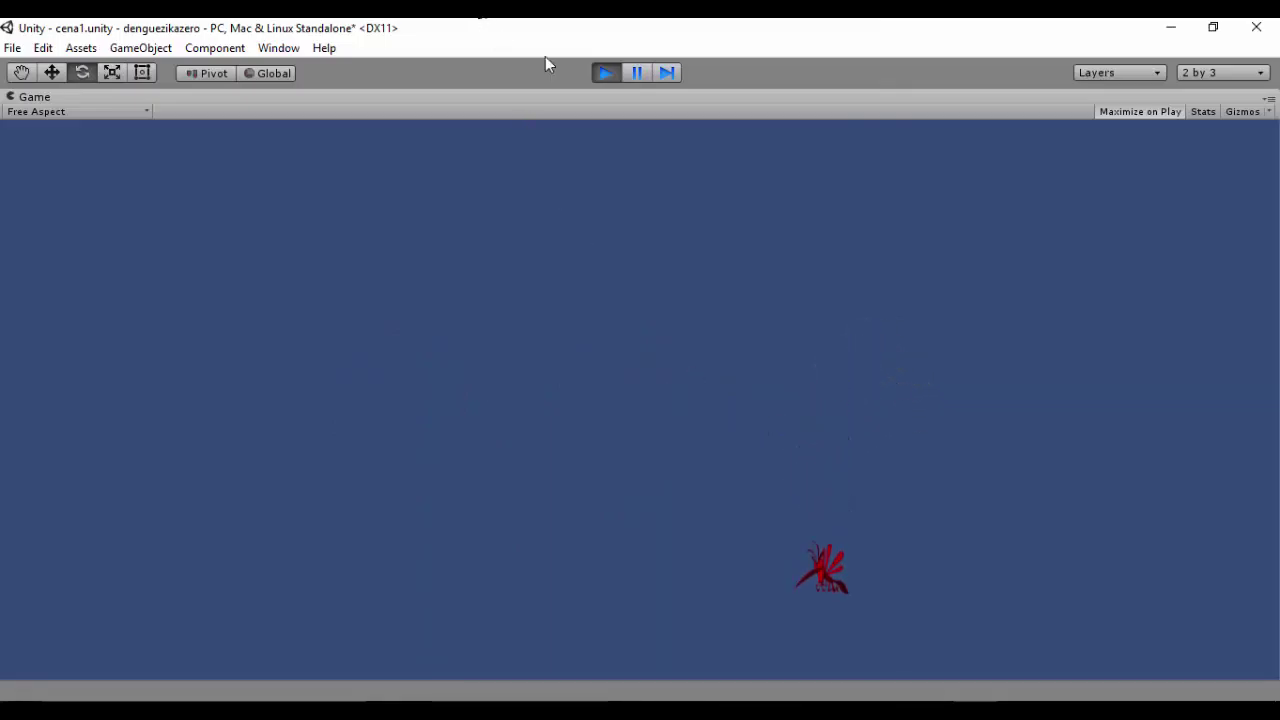
pyautogui.click(612, 79)
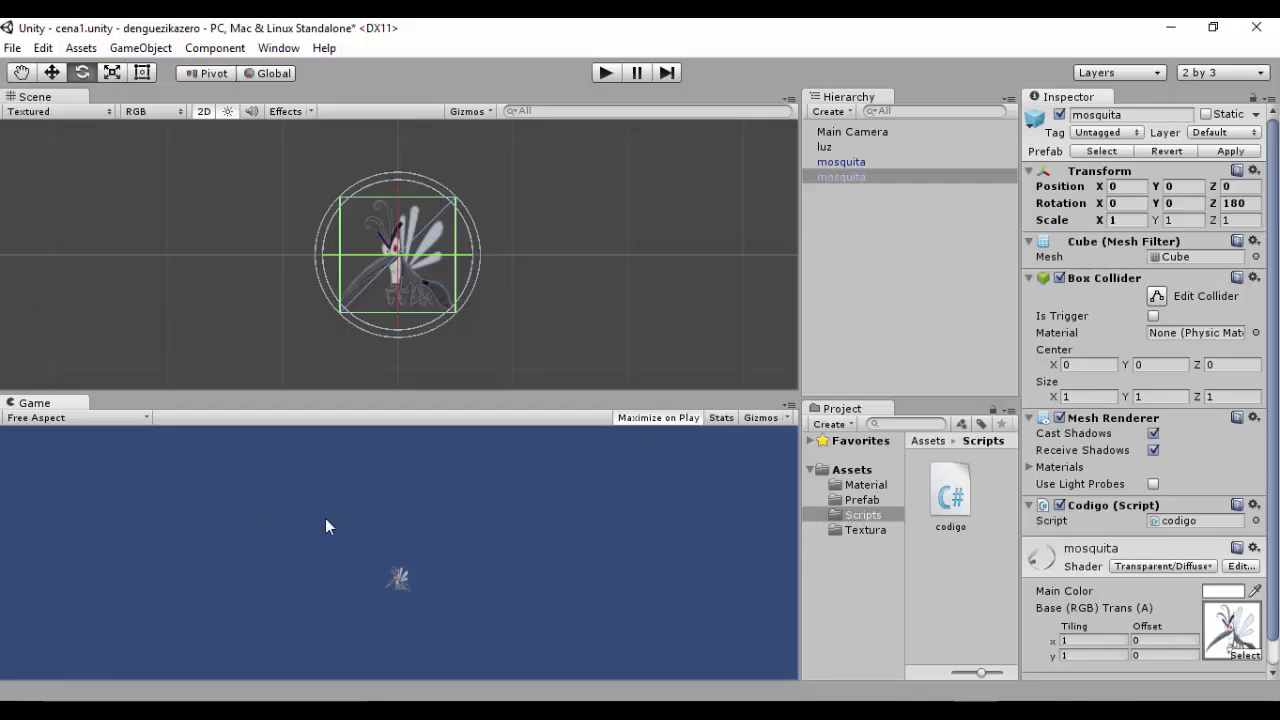
pyautogui.click(1029, 701)
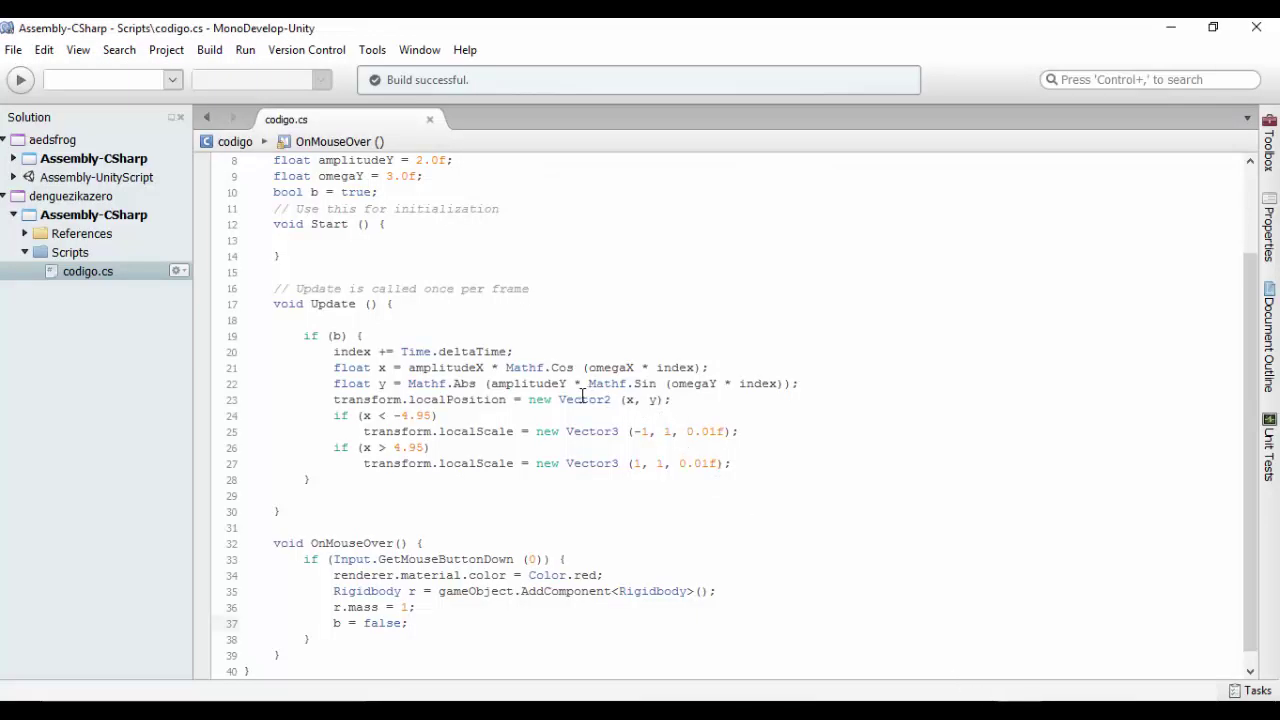
# Start an omegaX = line in Start and remove omegaX's fixed 1.0f value
pyautogui.scroll(3, 580, 396)
pyautogui.moveTo(397, 256)
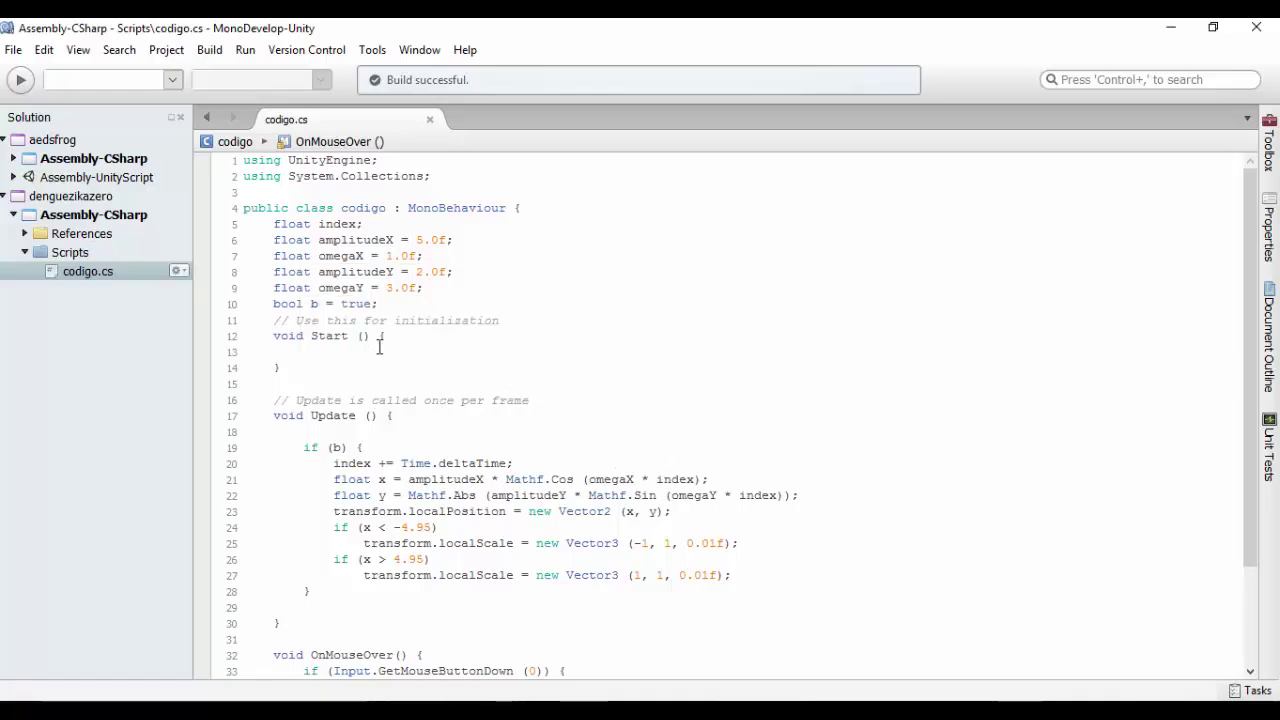
pyautogui.click(386, 337)
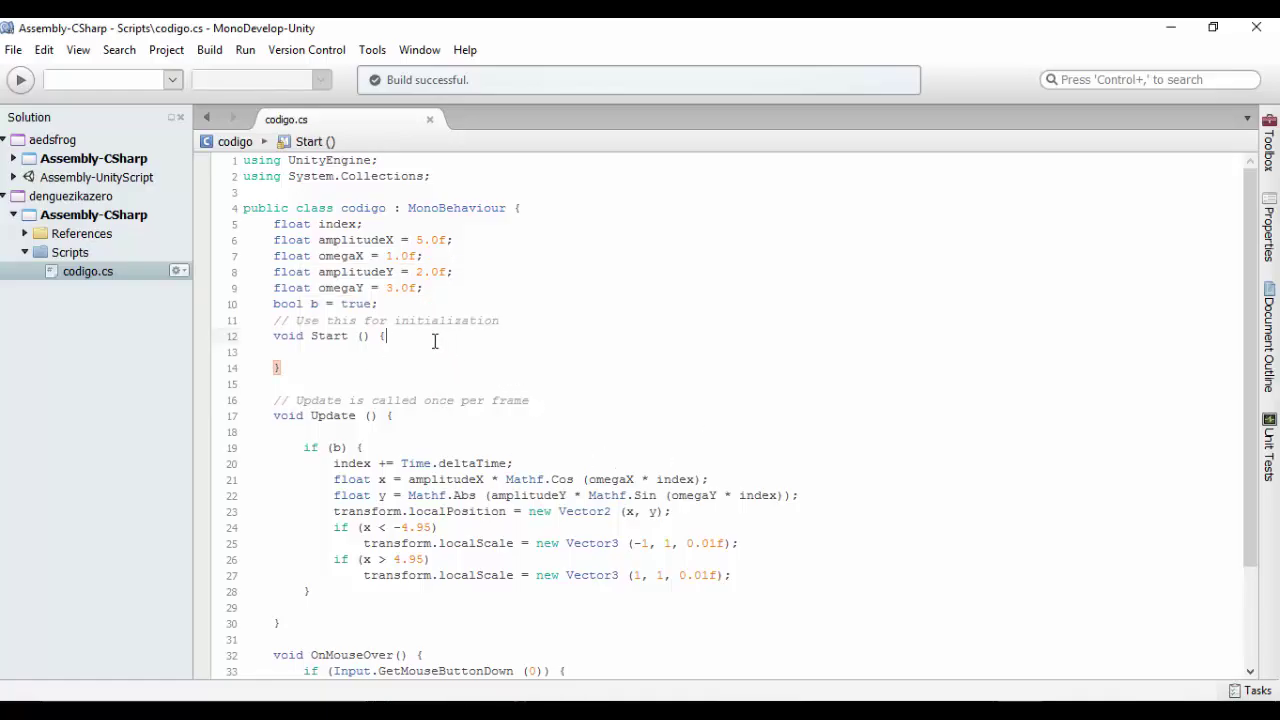
pyautogui.press('Return')
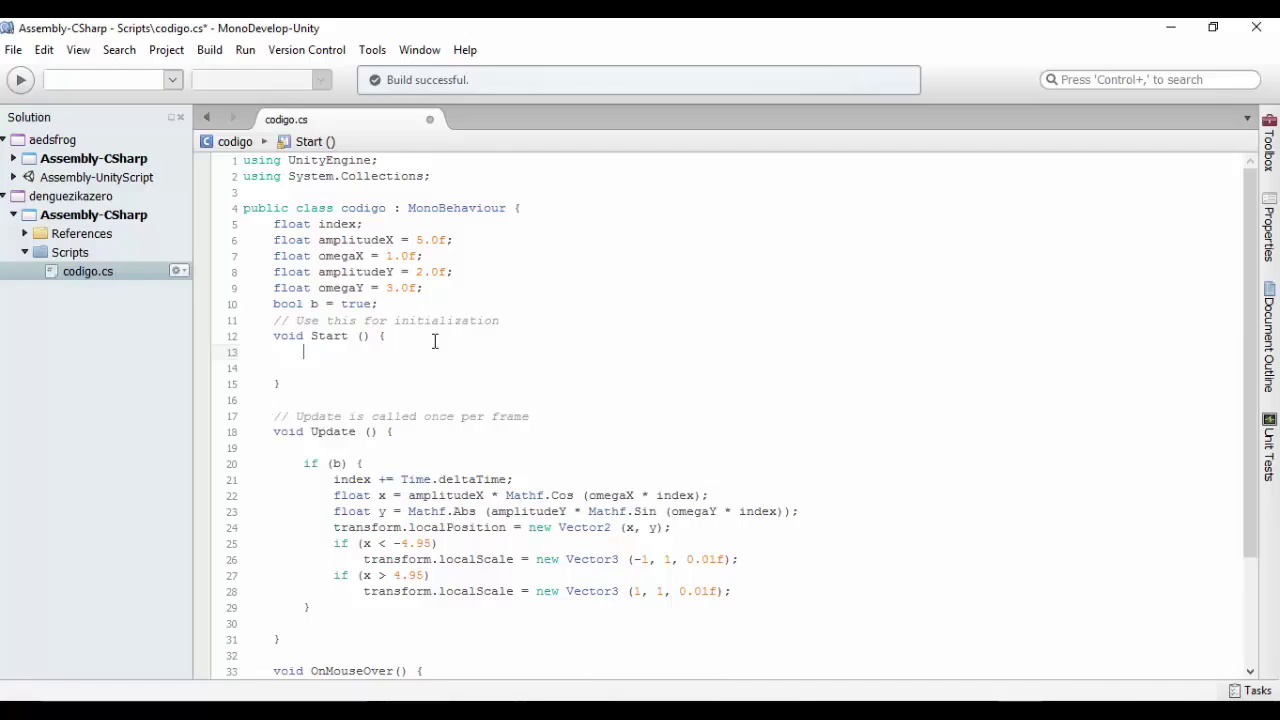
pyautogui.write('omegaX ')
pyautogui.write('=')
pyautogui.click(413, 256)
pyautogui.press('BackSpace')
pyautogui.press('BackSpace')
pyautogui.press('BackSpace')
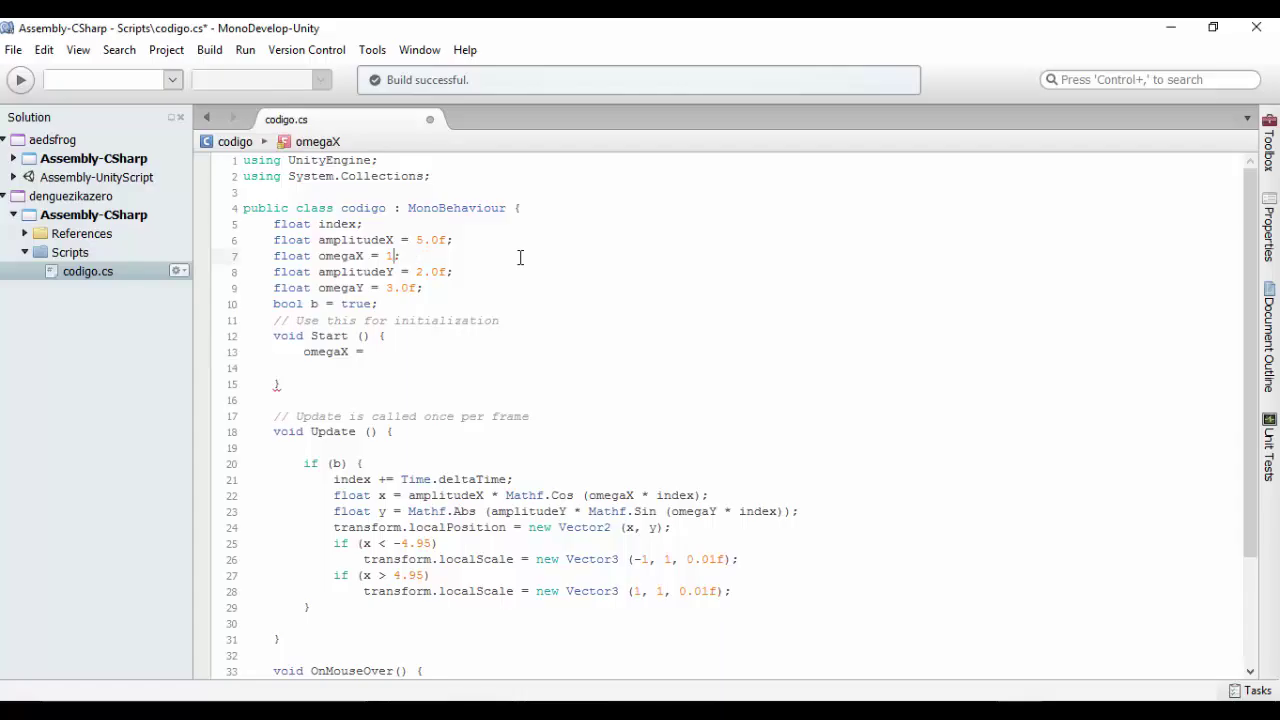
pyautogui.press('BackSpace')
pyautogui.press('BackSpace')
pyautogui.press('BackSpace')
pyautogui.press('BackSpace')
pyautogui.hotkey('ctrl', 's')
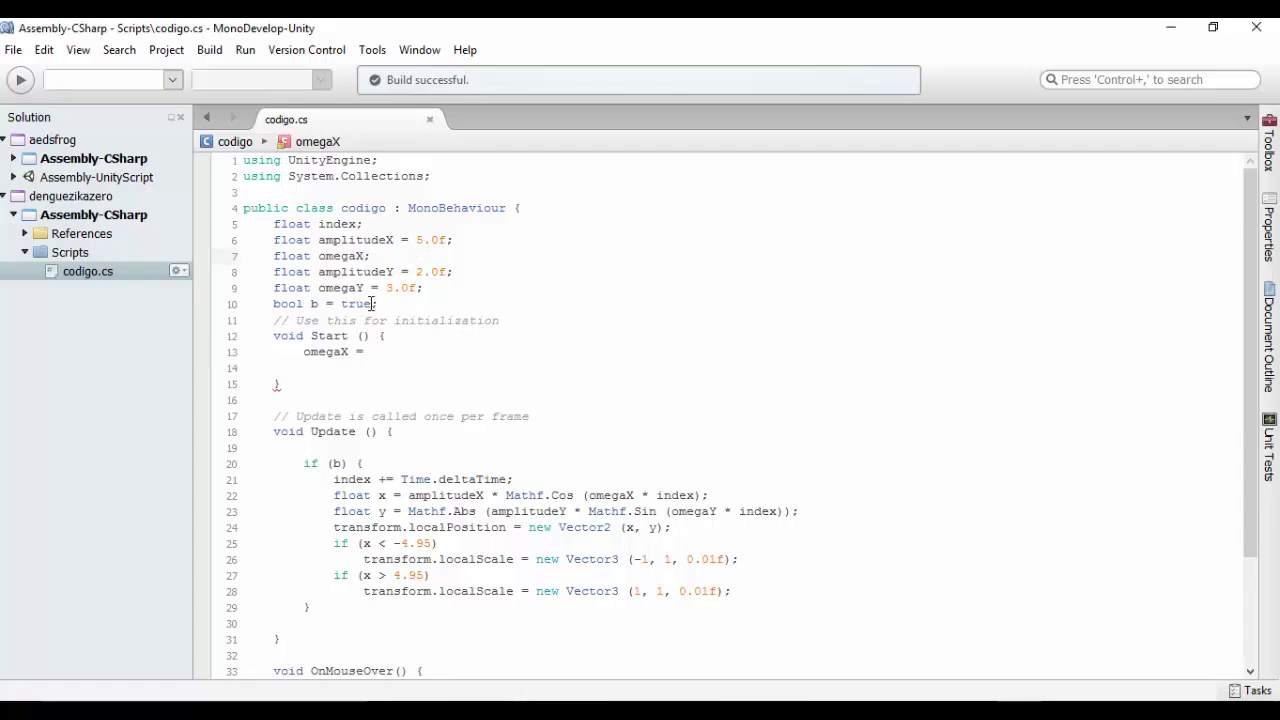
# Complete the line as omegaX = Random.Range(0.5f, 3.0f);
pyautogui.click(376, 352)
pyautogui.write('R')
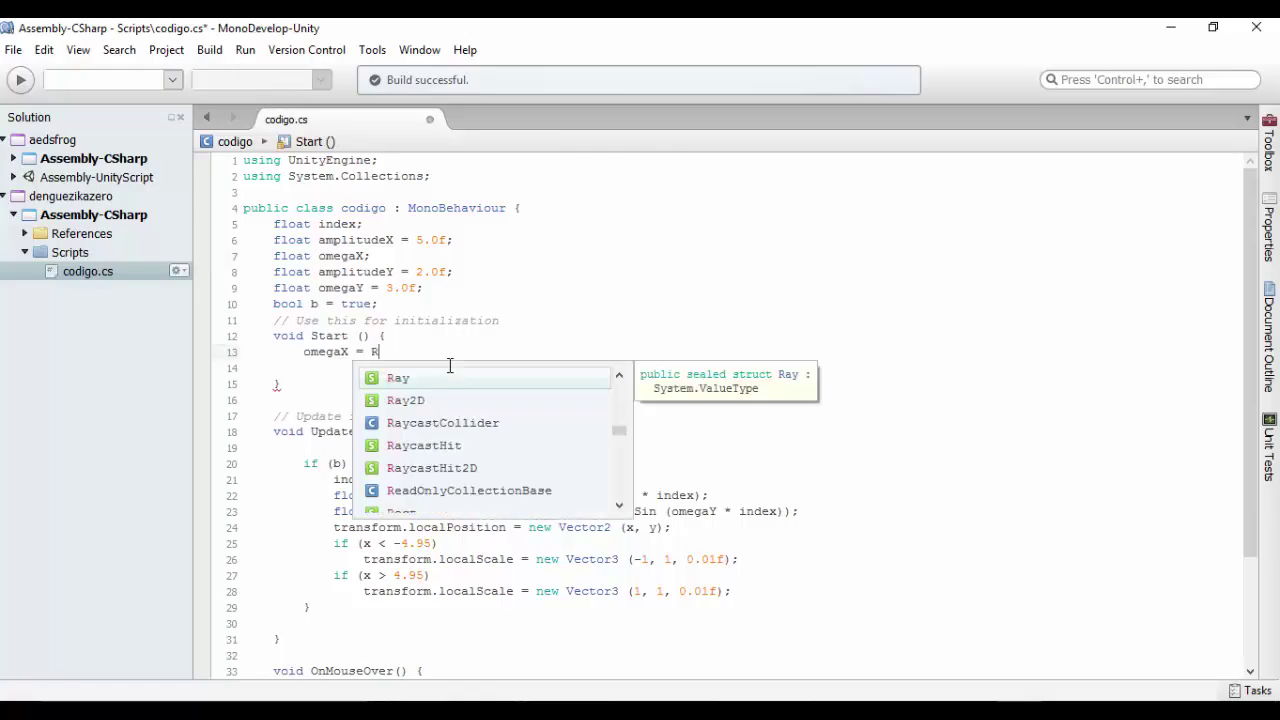
pyautogui.write('an')
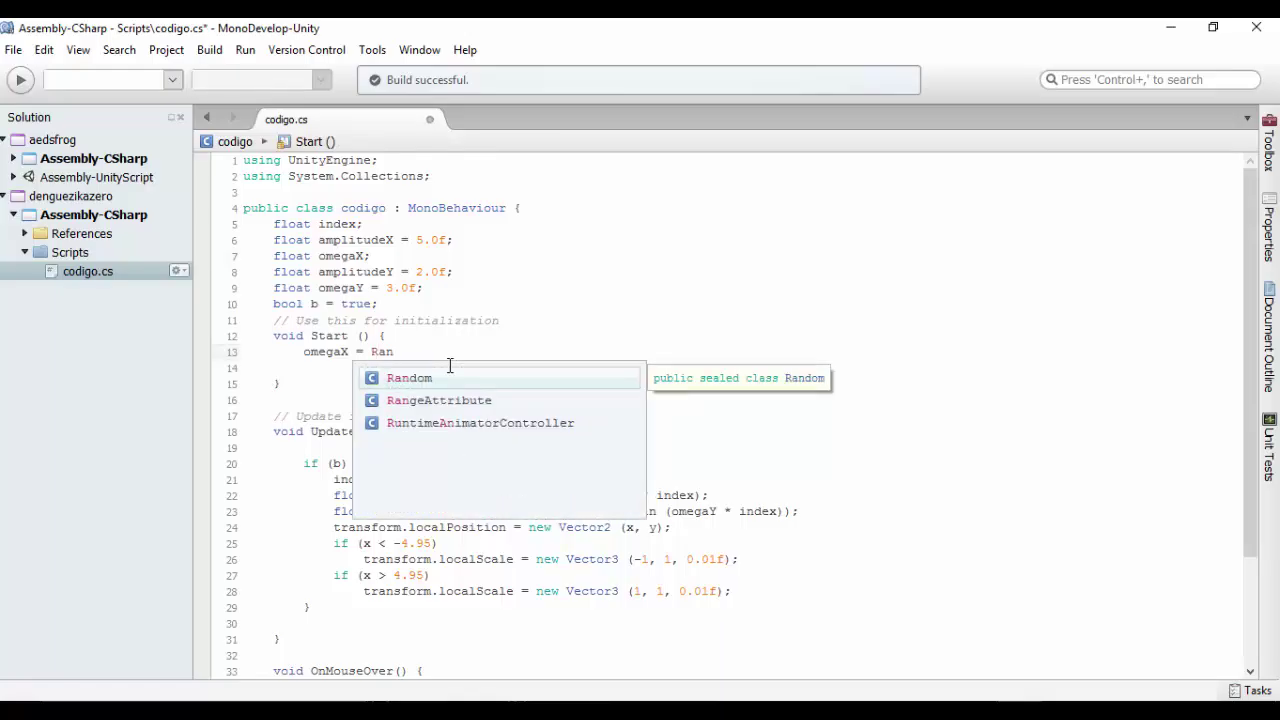
pyautogui.press('Return')
pyautogui.write('.')
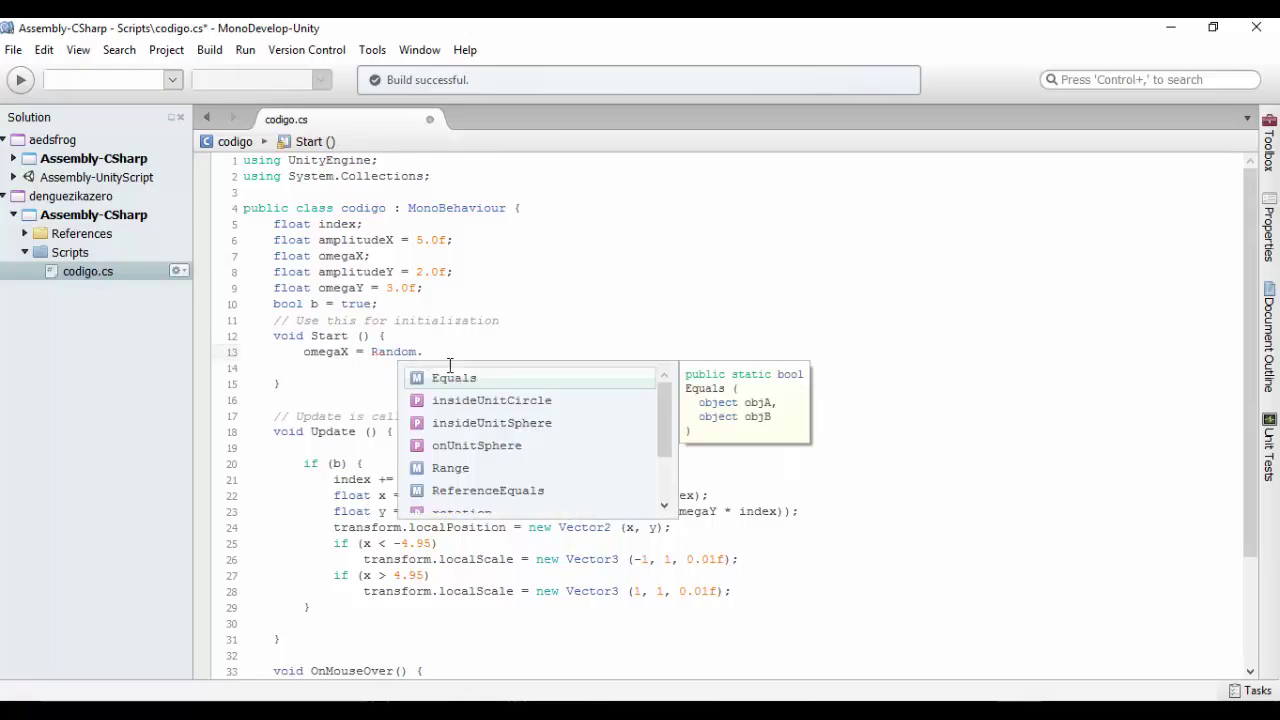
pyautogui.write('r')
pyautogui.press('Return')
pyautogui.write('()')
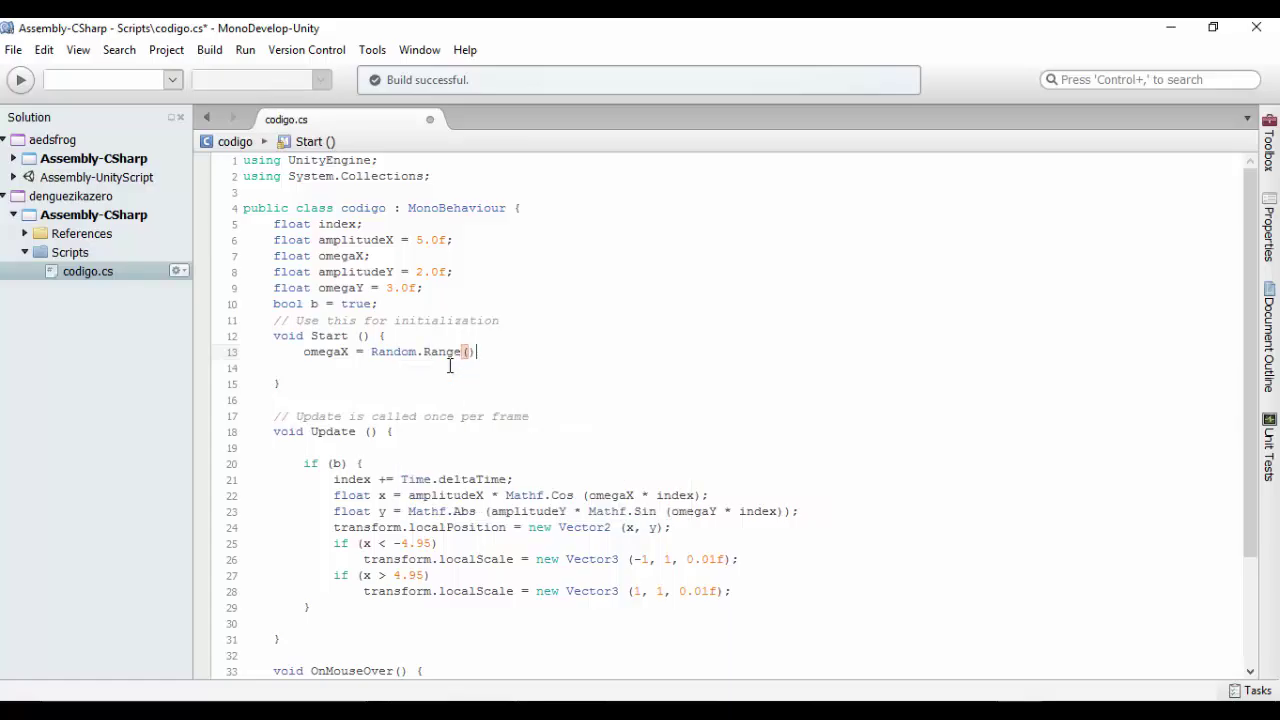
pyautogui.write('0.')
pyautogui.write('5')
pyautogui.write(', ')
pyautogui.write('3')
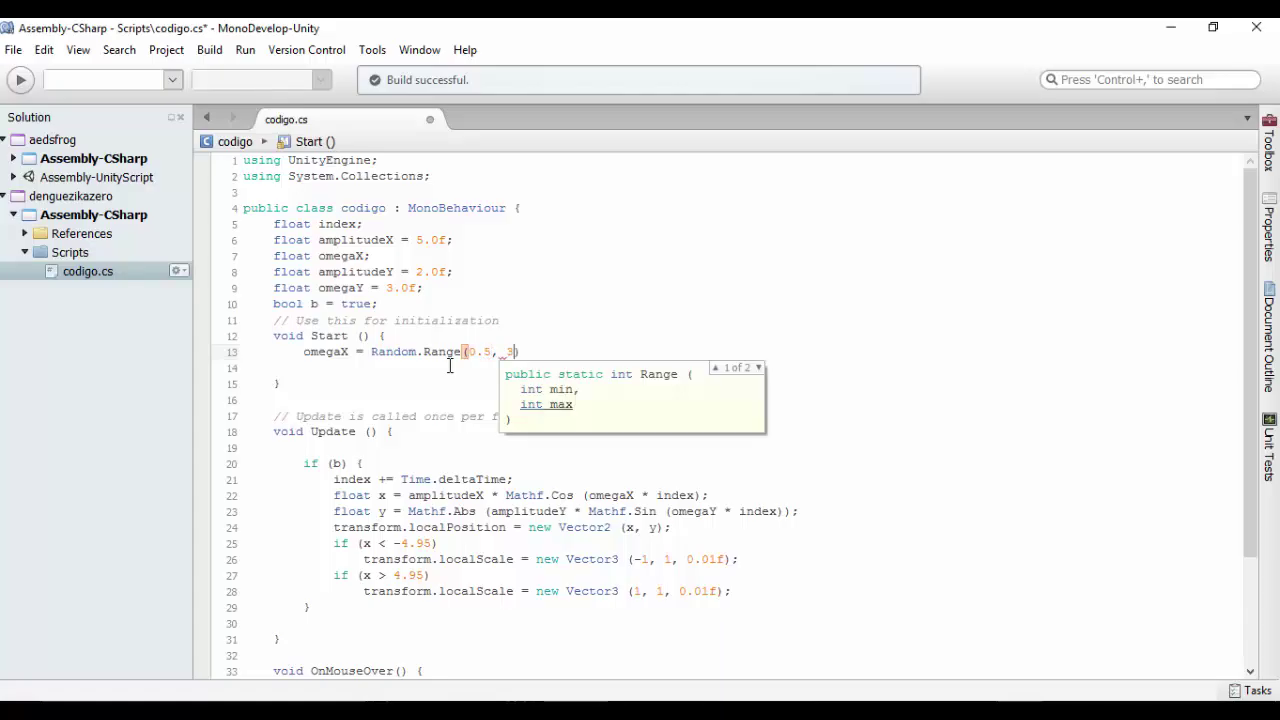
pyautogui.write('.0f')
pyautogui.press('Left')
pyautogui.press('Left')
pyautogui.write('f')
pyautogui.press('End')
pyautogui.write(';')
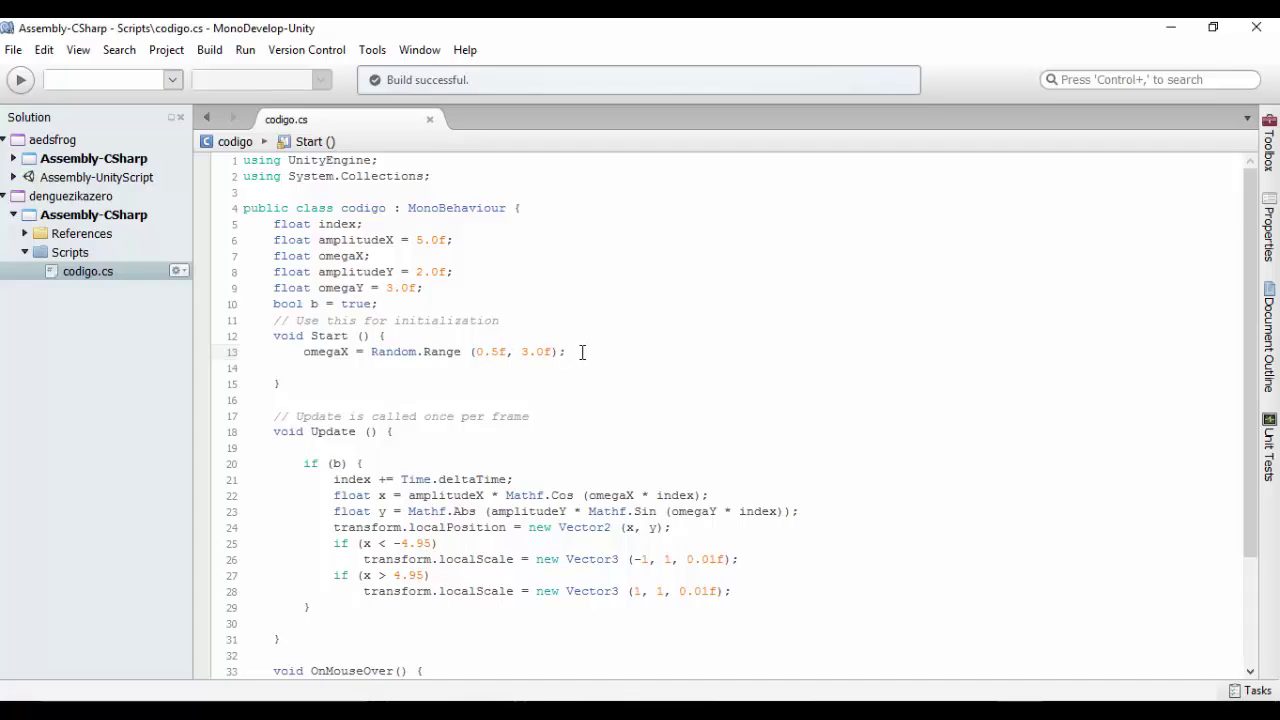
# Copy the line as omegaY = Random.Range(1.5f, 4.0f); and save the script
pyautogui.hotkey('shift', 'Home')
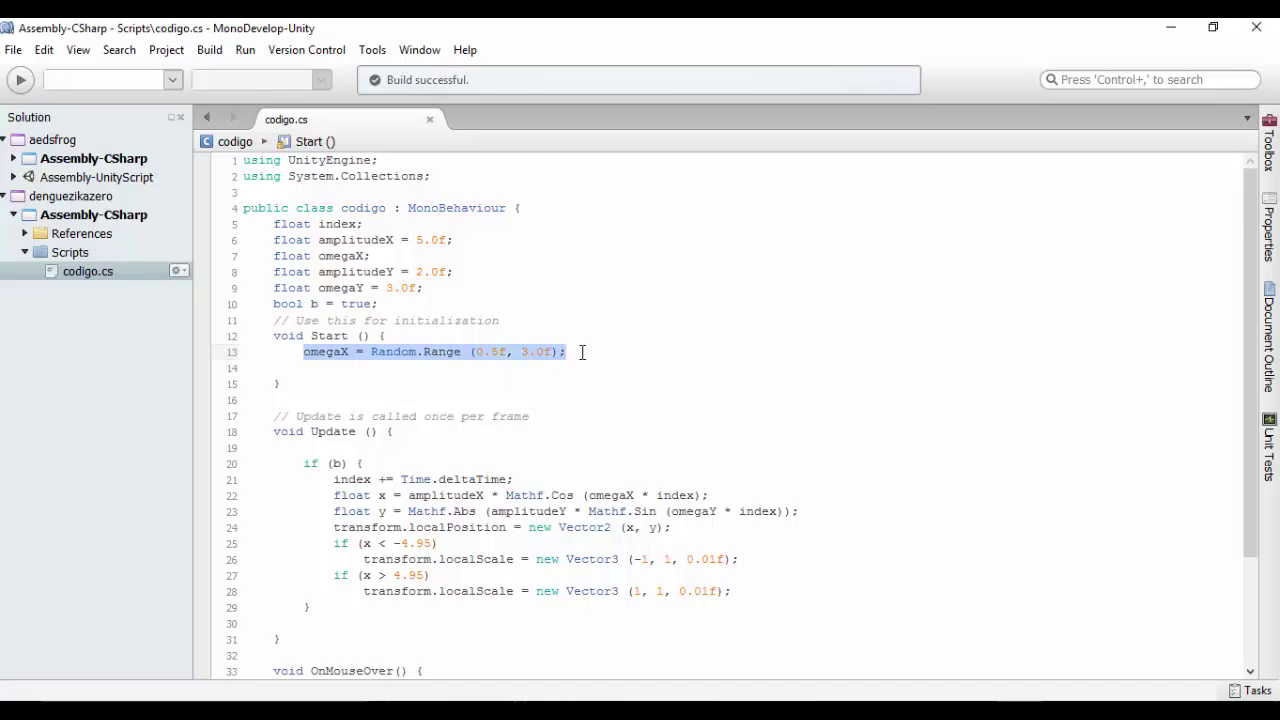
pyautogui.hotkey('ctrl', 'c')
pyautogui.click(583, 352)
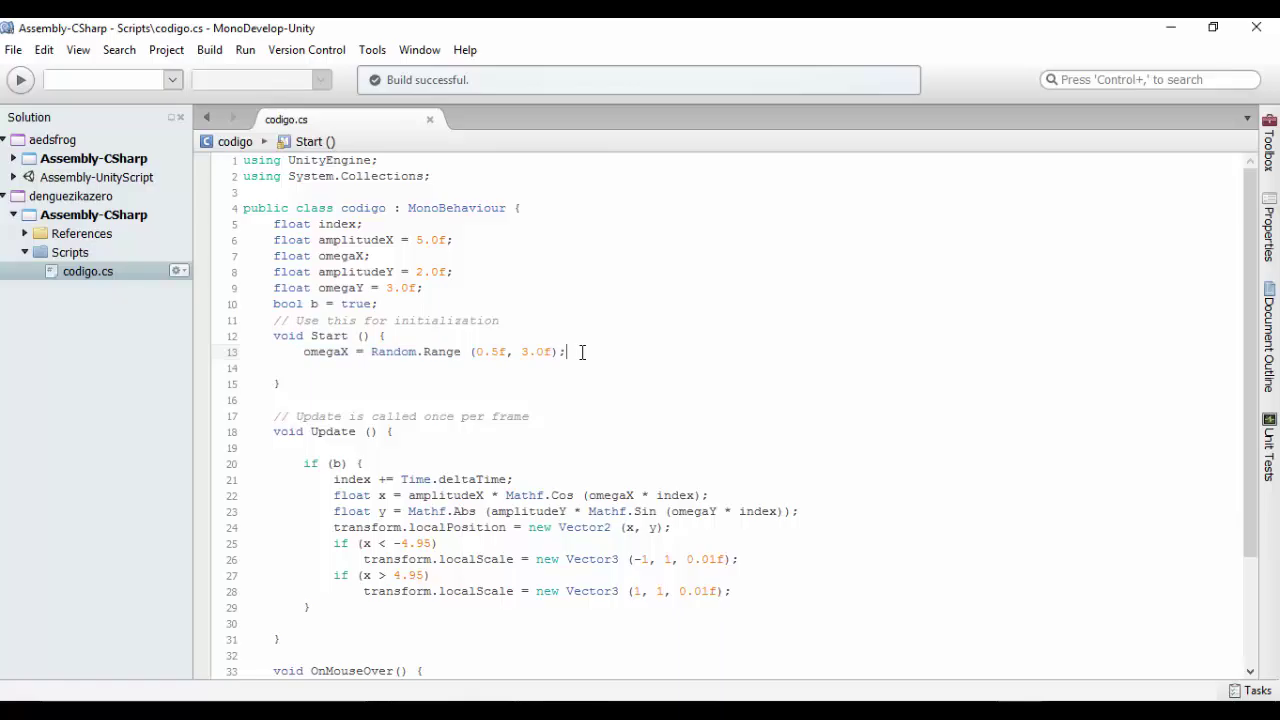
pyautogui.press('Return')
pyautogui.hotkey('ctrl', 'v')
pyautogui.moveTo(348, 368); pyautogui.dragTo(357, 368)
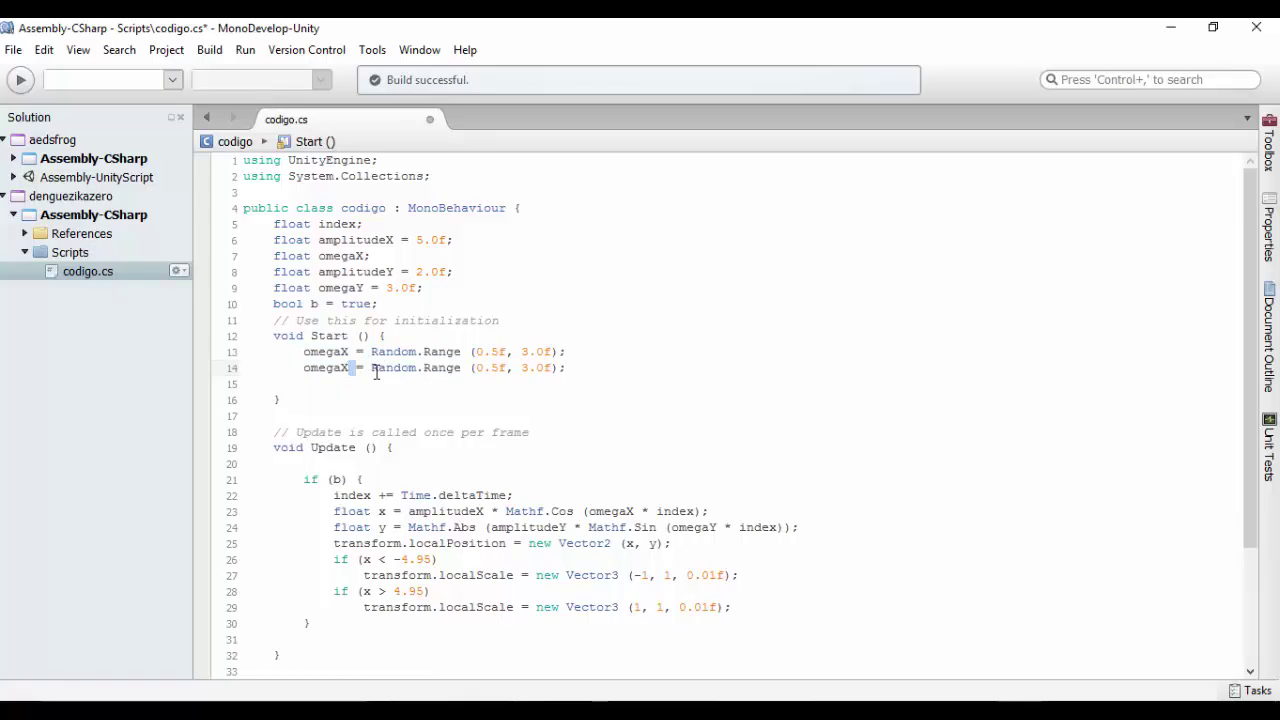
pyautogui.press('Left')
pyautogui.press('BackSpace')
pyautogui.write('Y')
pyautogui.click(497, 371)
pyautogui.press('BackSpace')
pyautogui.write('4')
pyautogui.hotkey('ctrl', 's')
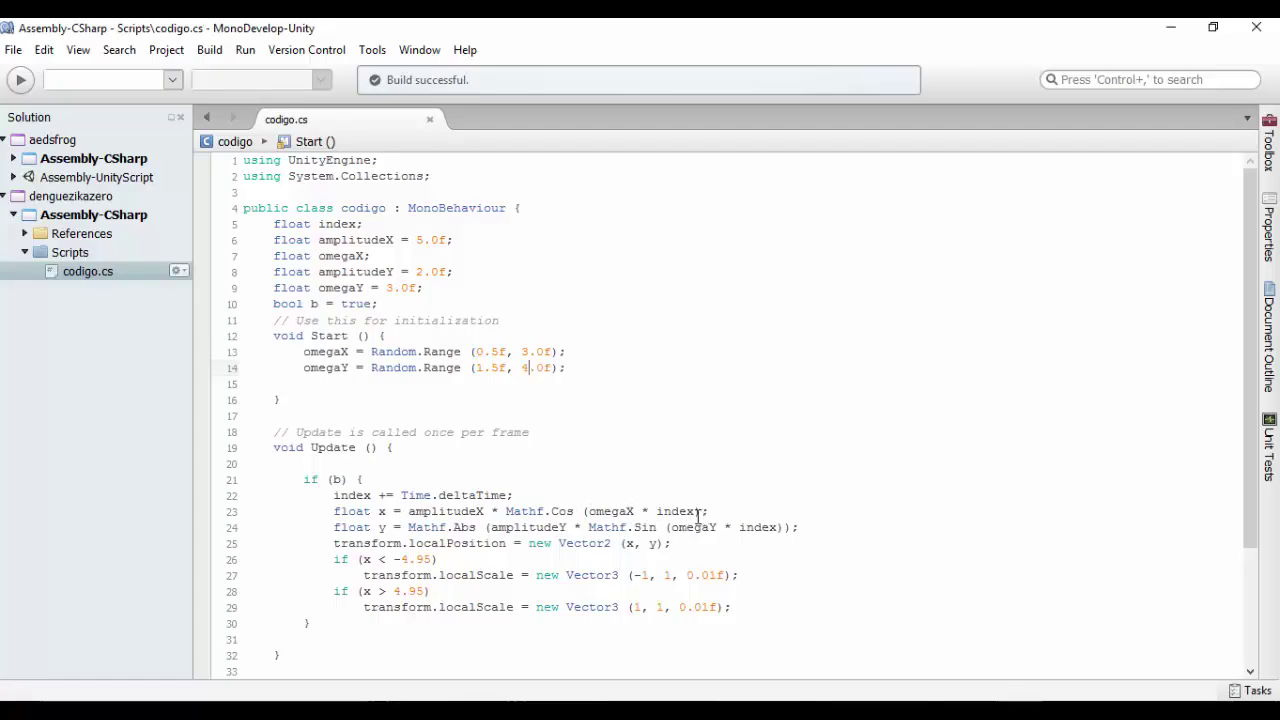
# Review the saved script and switch back to the Unity editor
pyautogui.moveTo(471, 521)
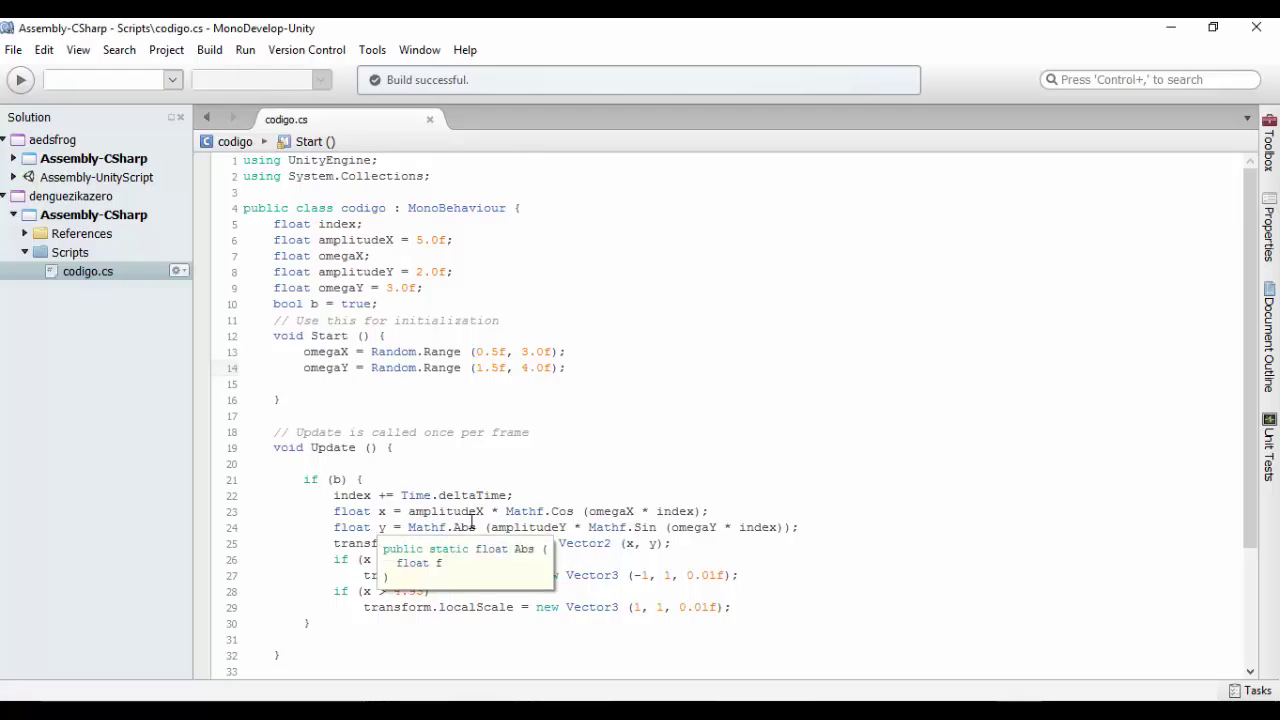
pyautogui.scroll(-3, 576, 506)
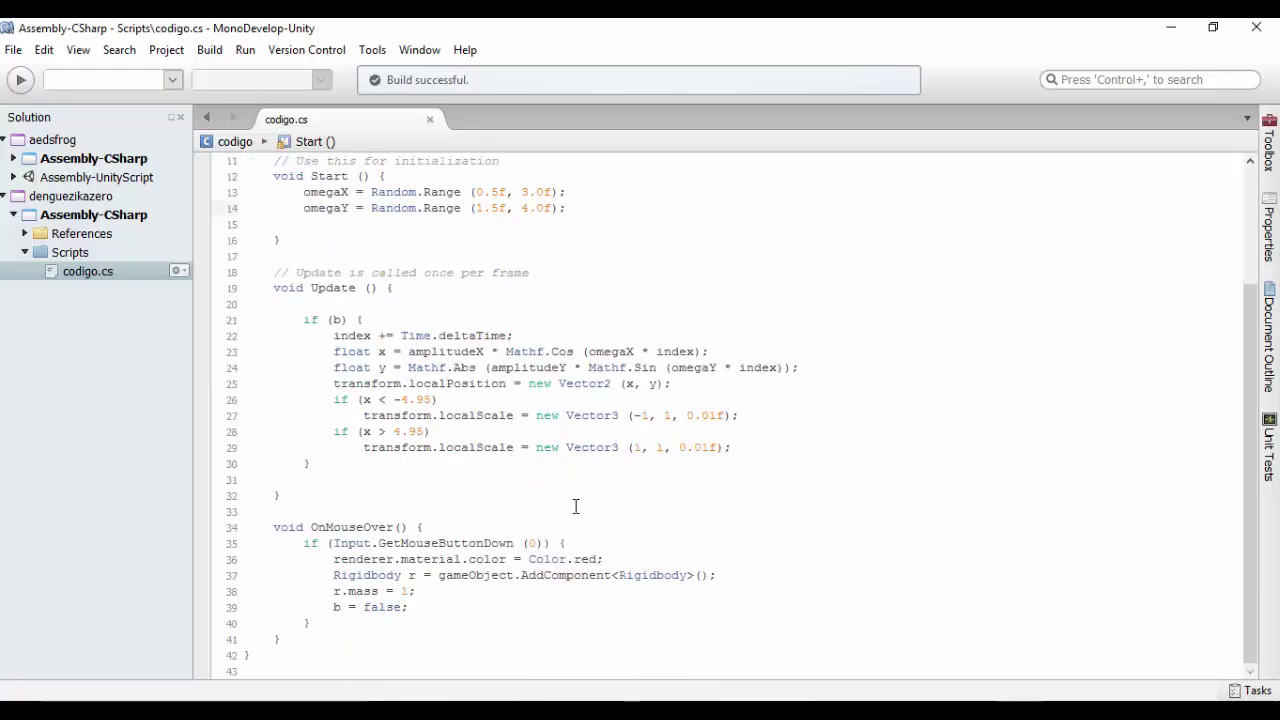
pyautogui.scroll(3, 576, 506)
pyautogui.hotkey('alt', 'Tab')
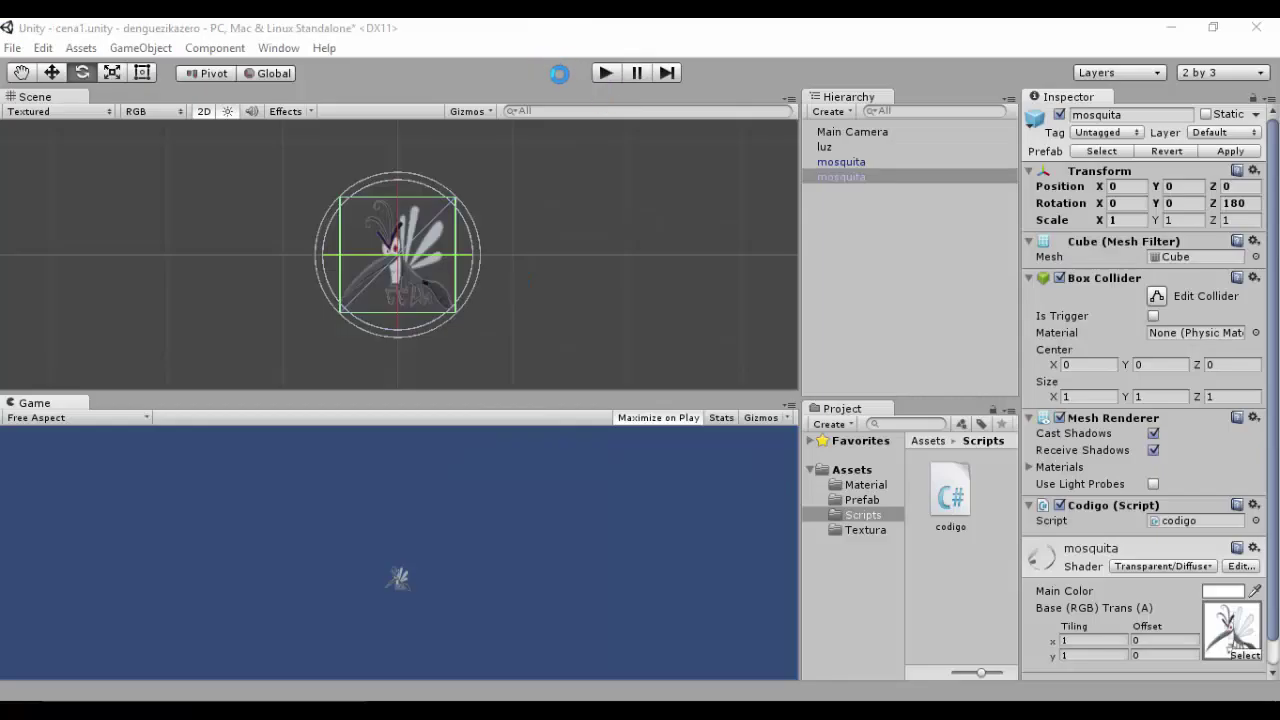
# Play-test the random flight shooting both mosquitoes, then open codigo in MonoDevelop
pyautogui.click(605, 73)
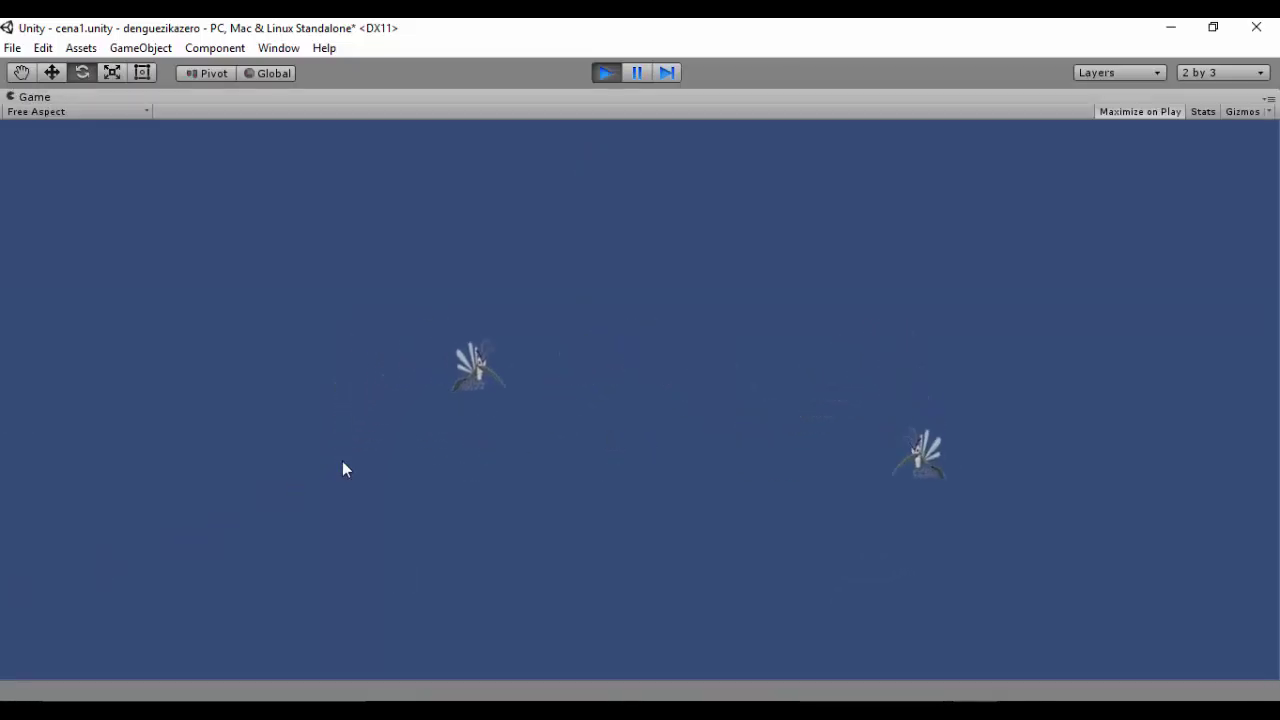
pyautogui.click(356, 398)
pyautogui.click(825, 382)
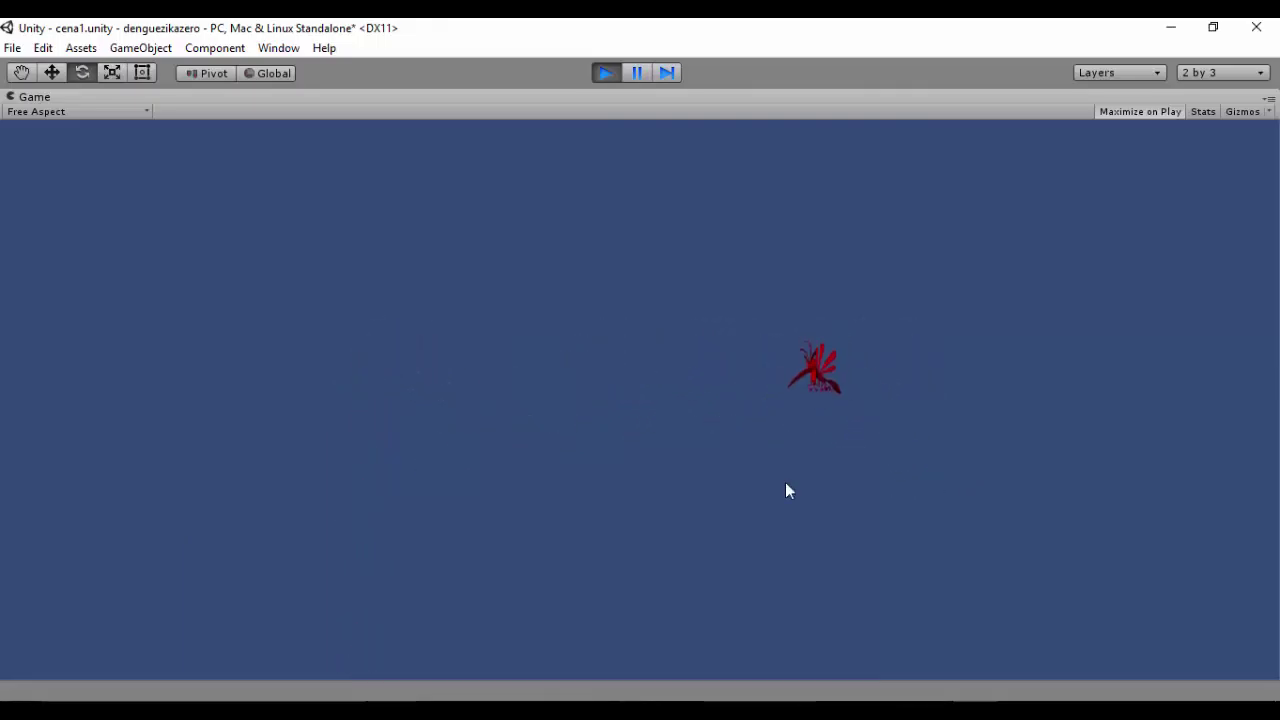
pyautogui.click(607, 73)
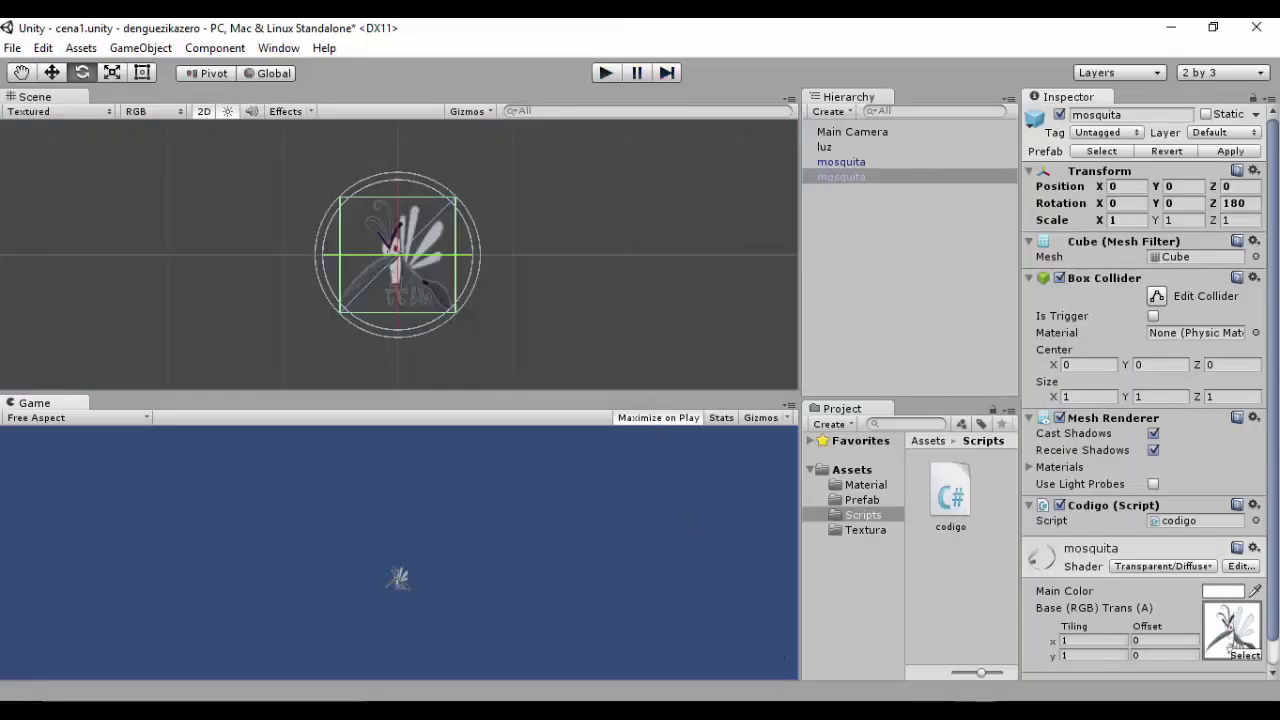
pyautogui.doubleClick(950, 497)
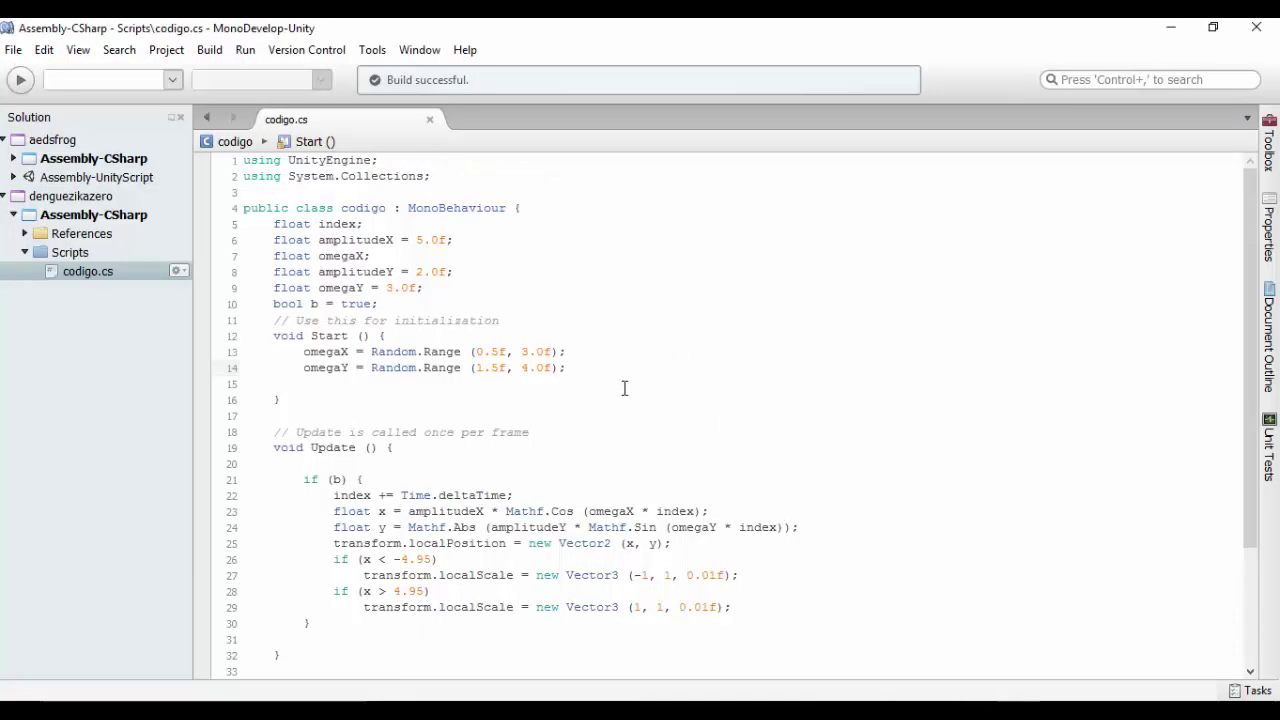
# Declare a new field float tamanho below omegaY
pyautogui.scroll(-5, 624, 388)
pyautogui.click(642, 415)
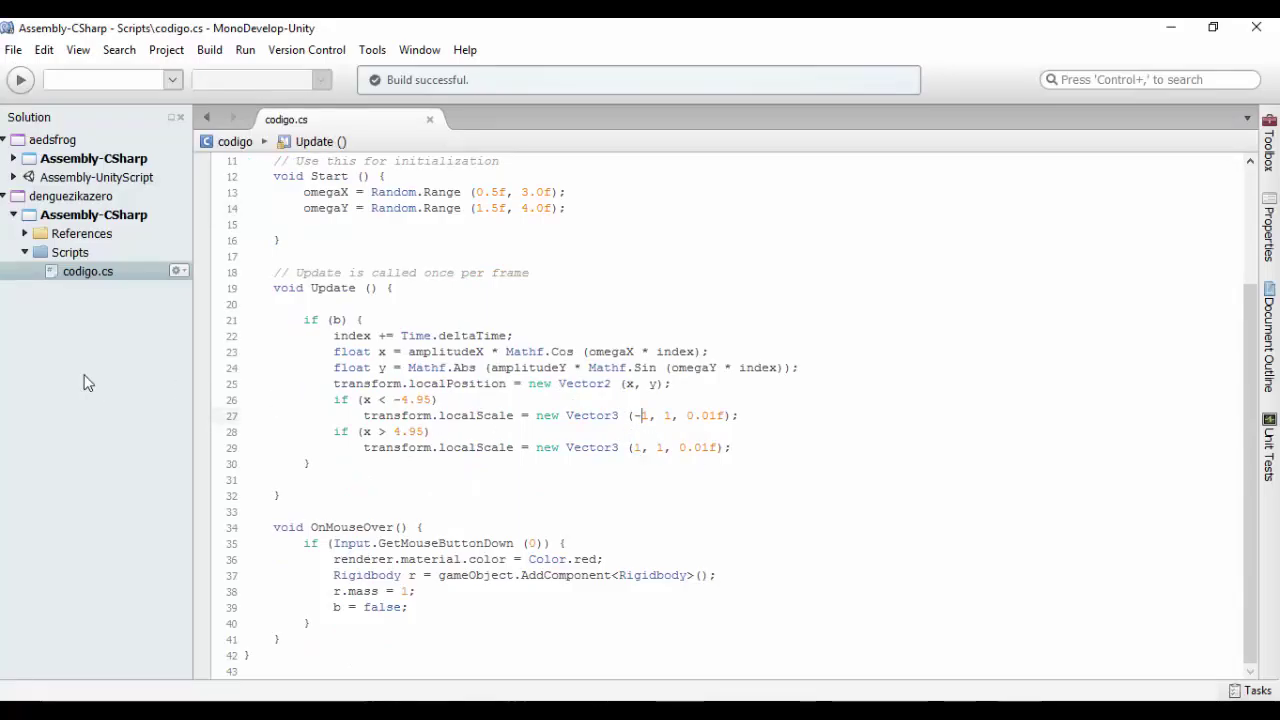
pyautogui.scroll(3, 709, 321)
pyautogui.click(474, 281)
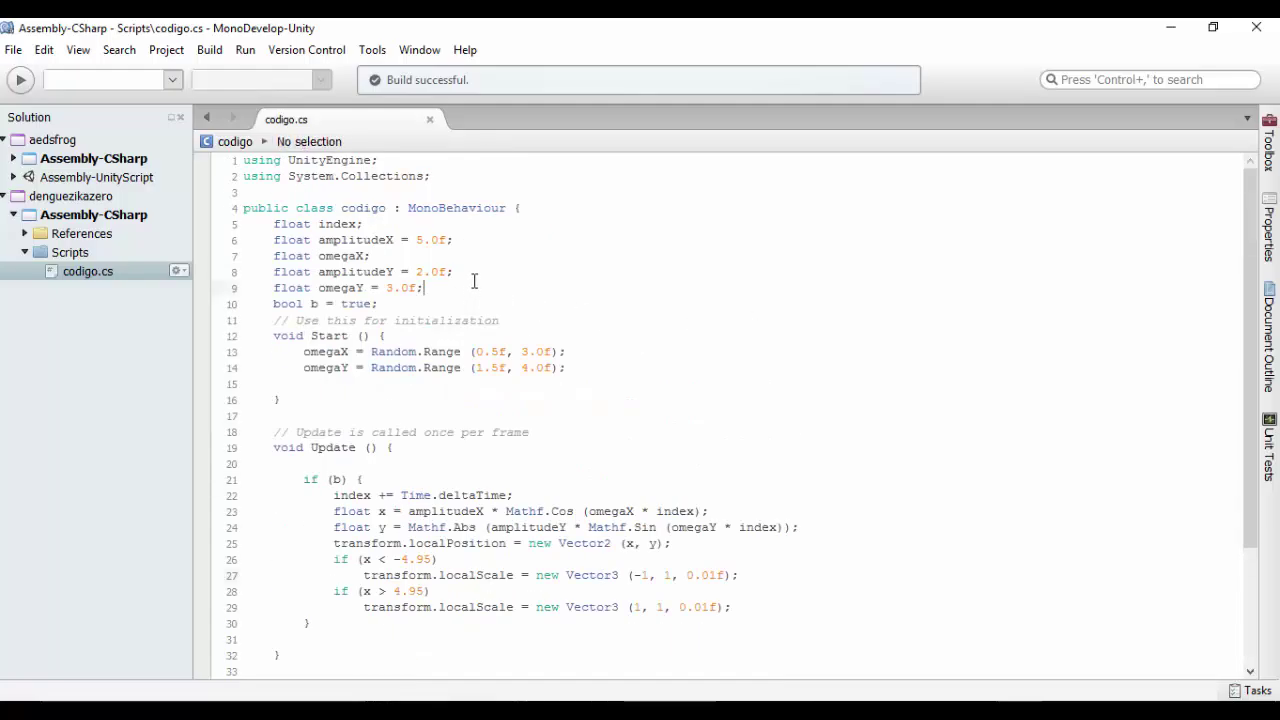
pyautogui.press('Return')
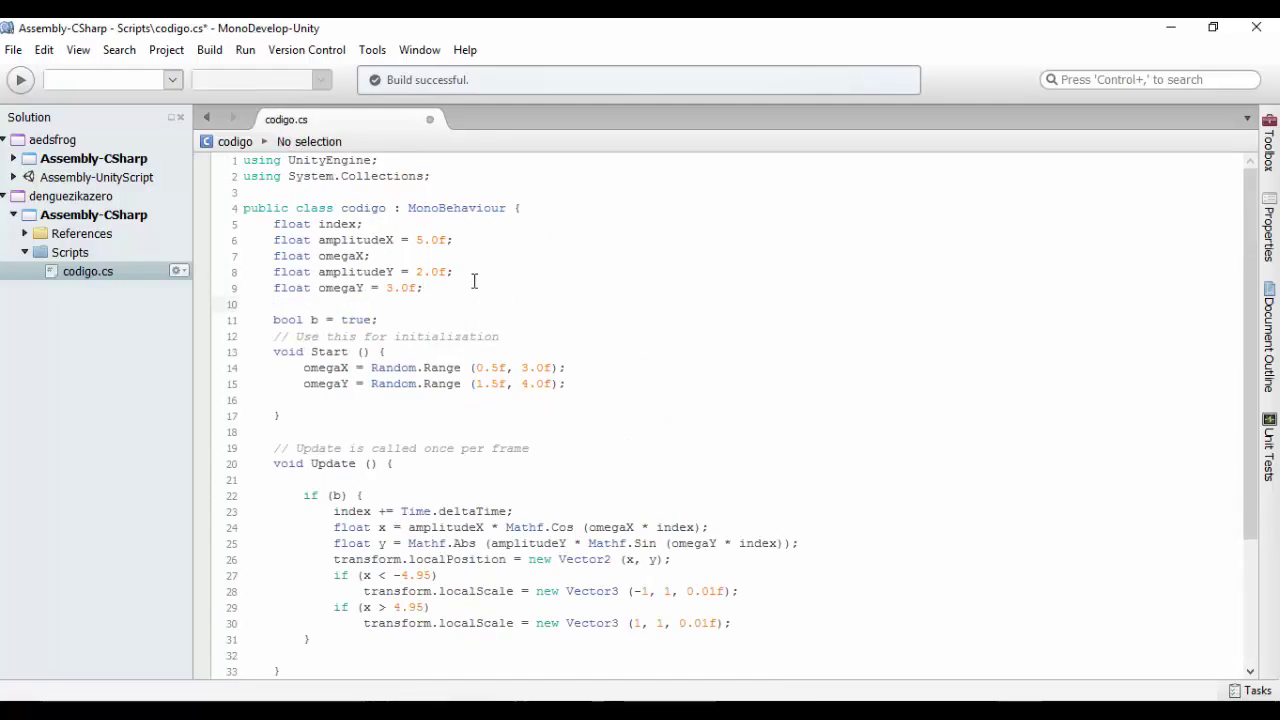
pyautogui.write('float ta')
pyautogui.write('manho')
# Add tamanho = Random.Range(0.3f, 1.5f); at the end of Start and save
pyautogui.press('Down')
pyautogui.press('Down')
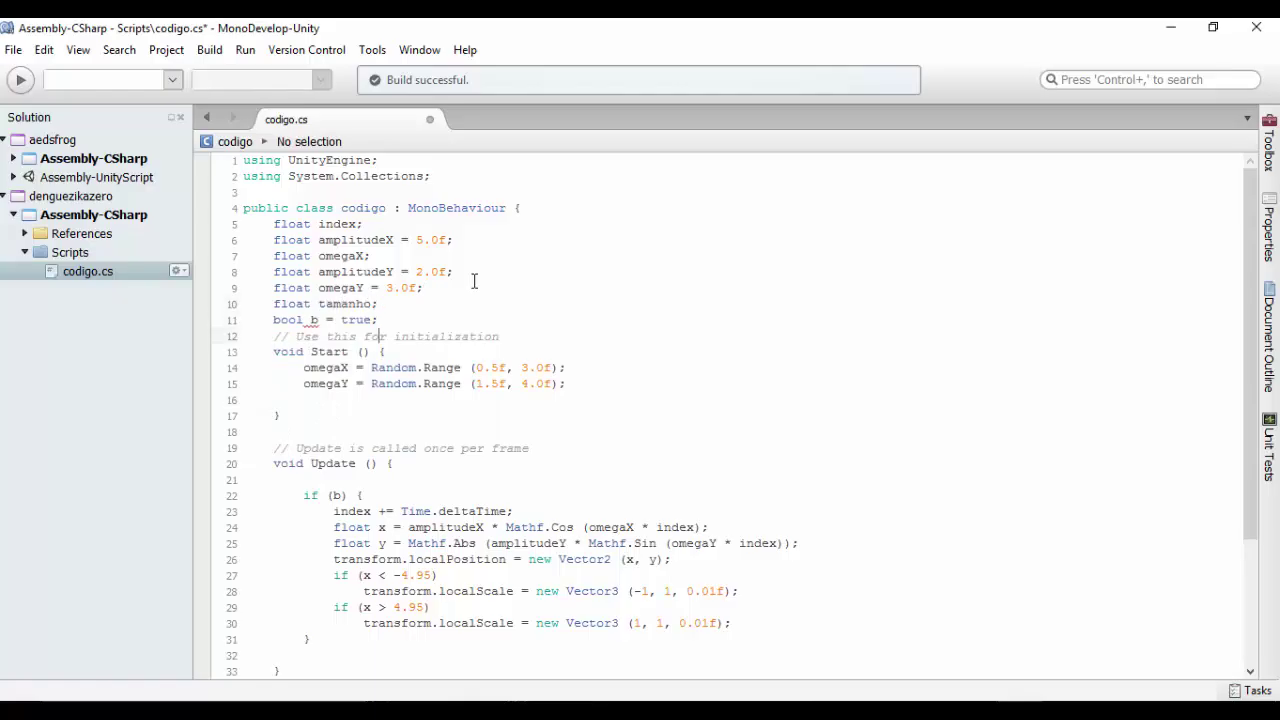
pyautogui.press('Down')
pyautogui.press('Down')
pyautogui.press('Down')
pyautogui.press('Return')
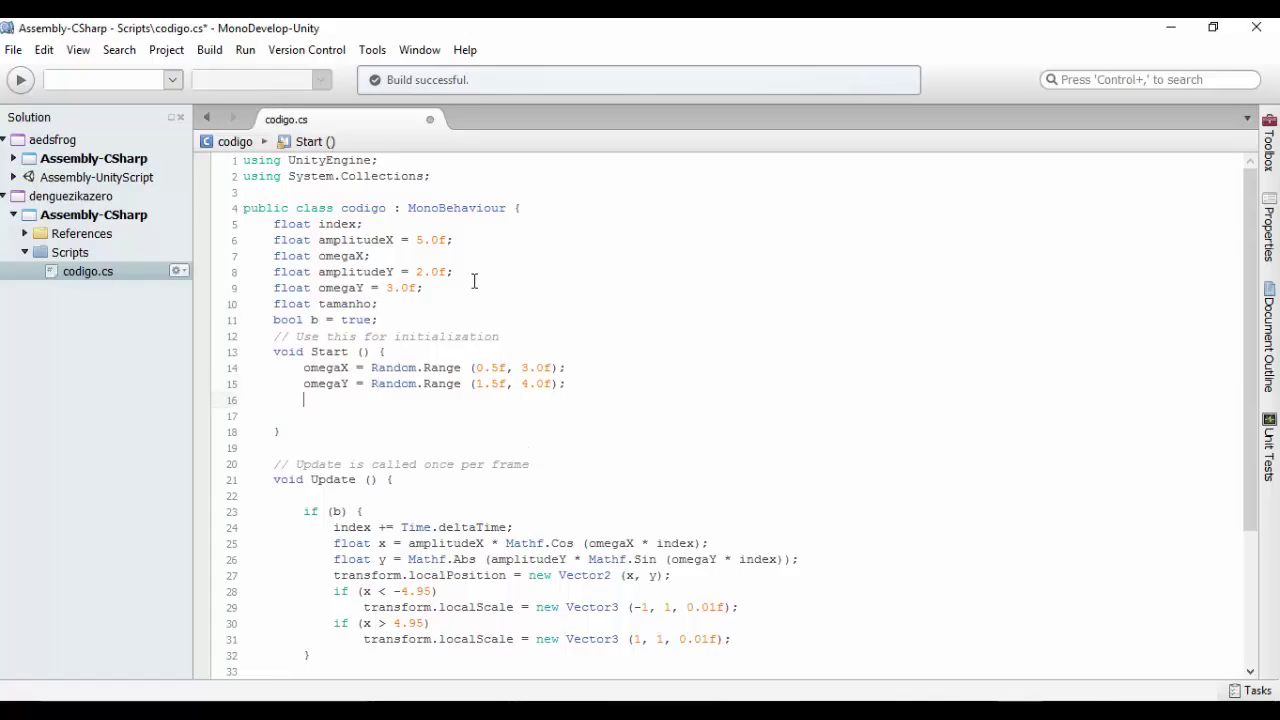
pyautogui.write('ttamanho = ')
pyautogui.write('Ran')
pyautogui.press('Return')
pyautogui.write('.Ra')
pyautogui.press('Return')
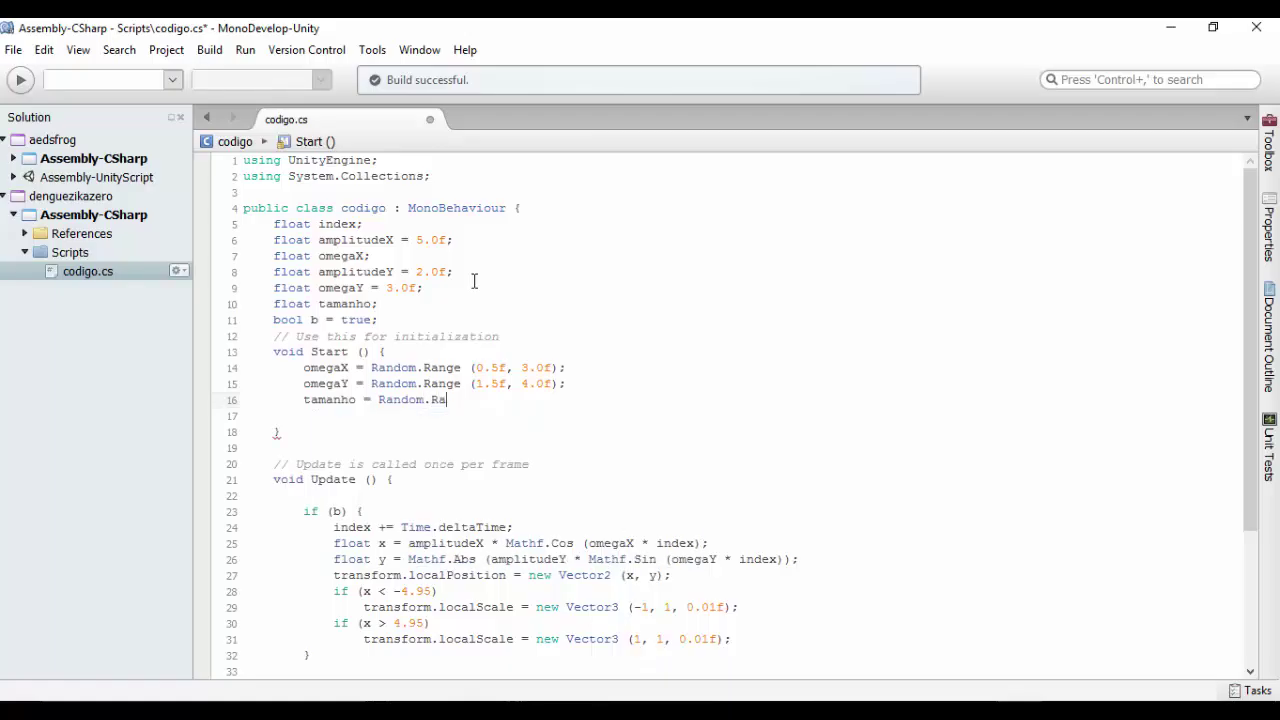
pyautogui.write('()')
pyautogui.scroll(-4, 503, 477)
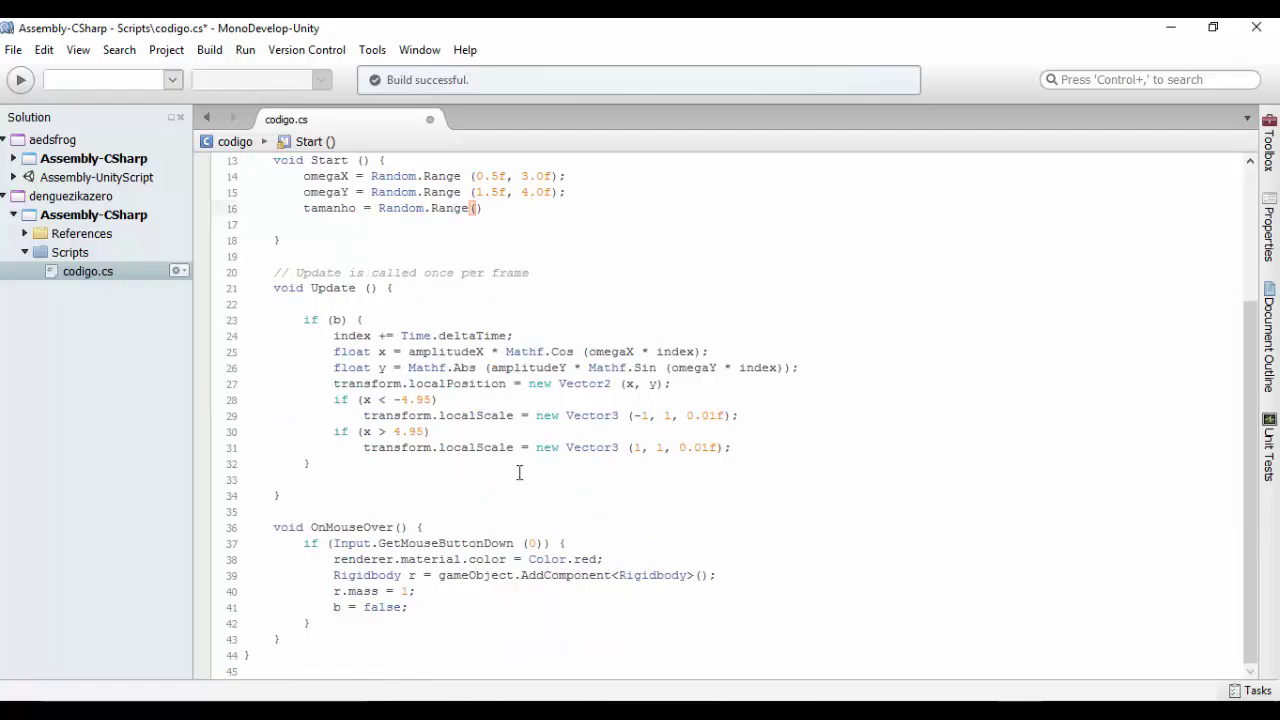
pyautogui.scroll(4, 581, 415)
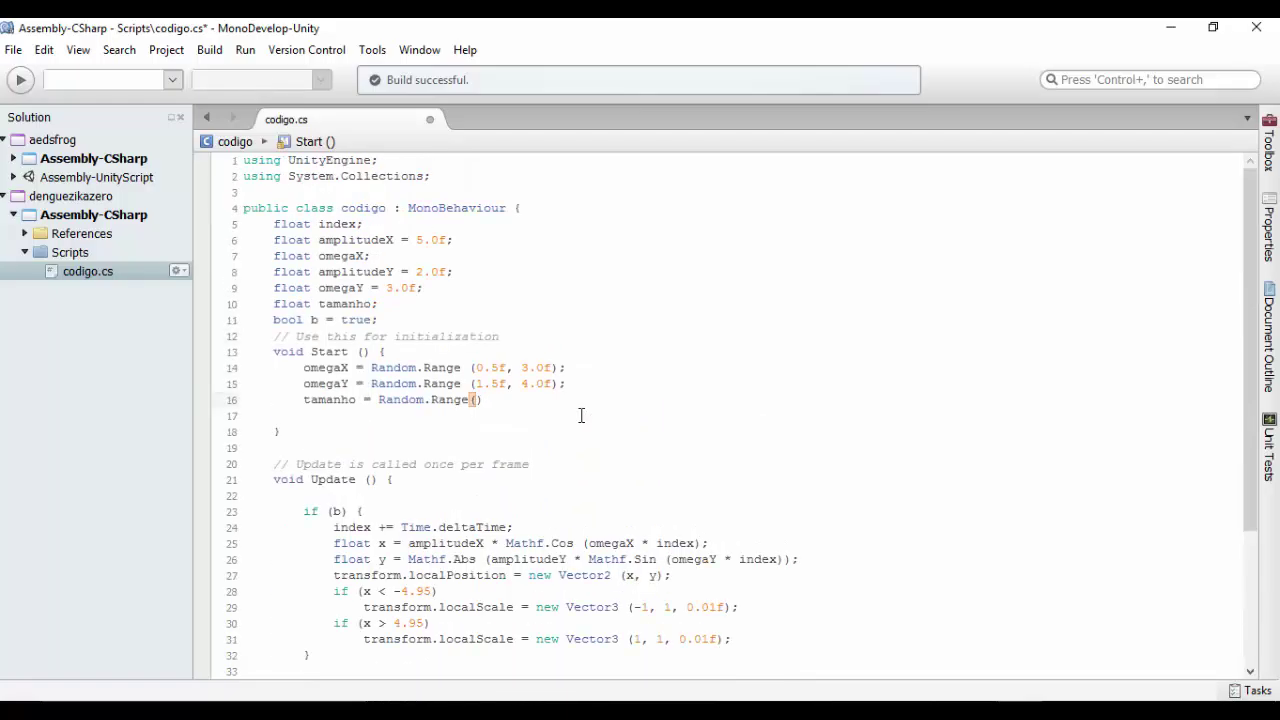
pyautogui.write('0')
pyautogui.write('.3f')
pyautogui.write(', 1')
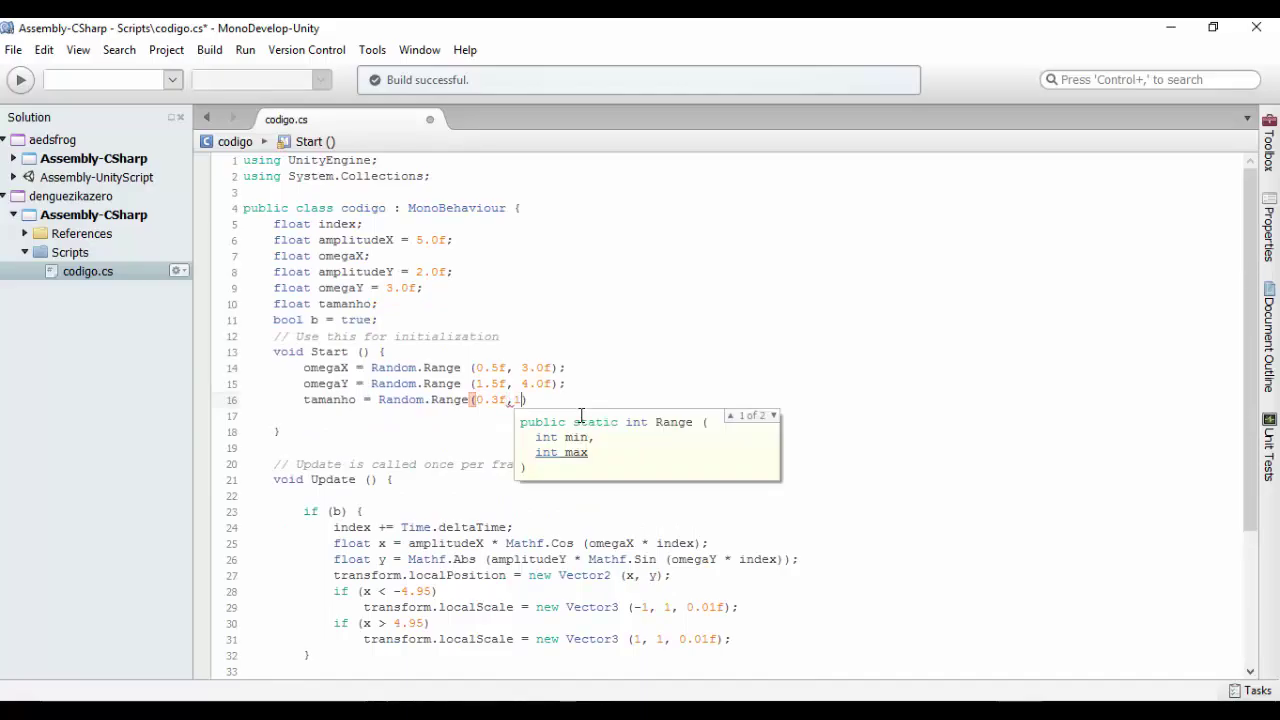
pyautogui.write('.5f')
pyautogui.write(');')
pyautogui.hotkey('ctrl', 's')
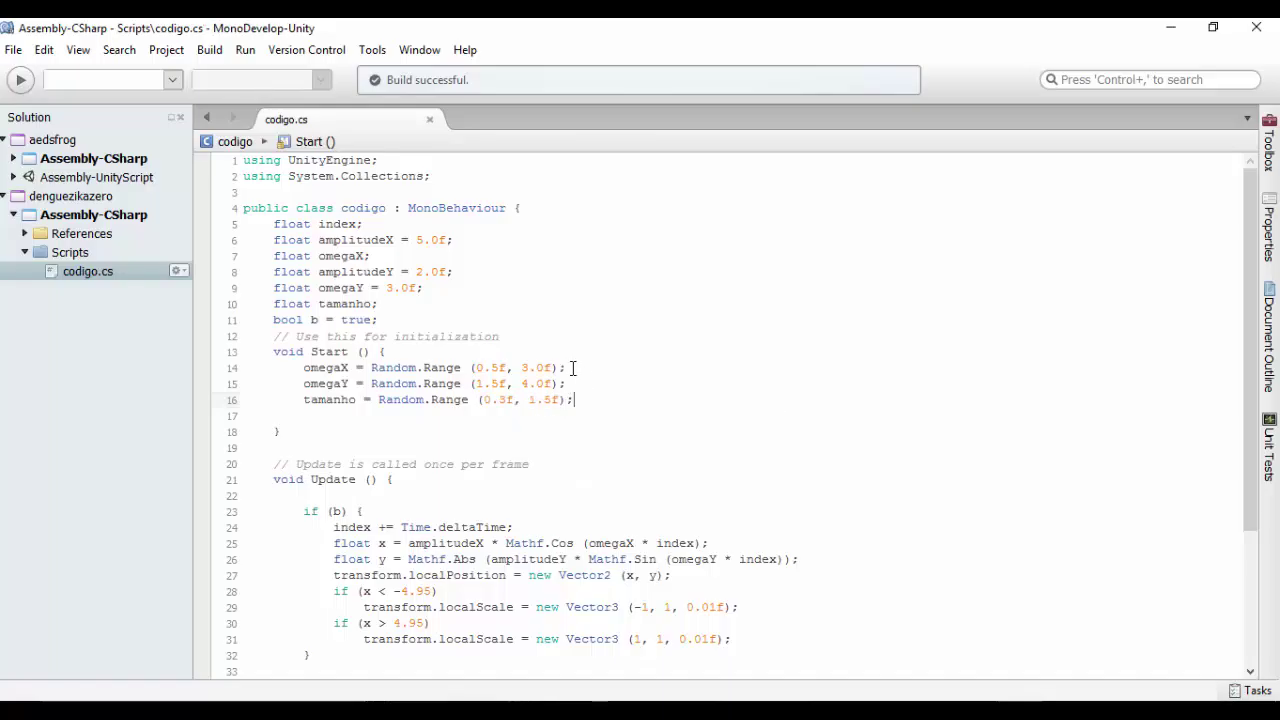
pyautogui.scroll(-4, 591, 500)
pyautogui.scroll(1, 640, 488)
# Change the mirrored scale line to Vector3(-tamanho, tamanho, 0.01f)
pyautogui.doubleClick(644, 487)
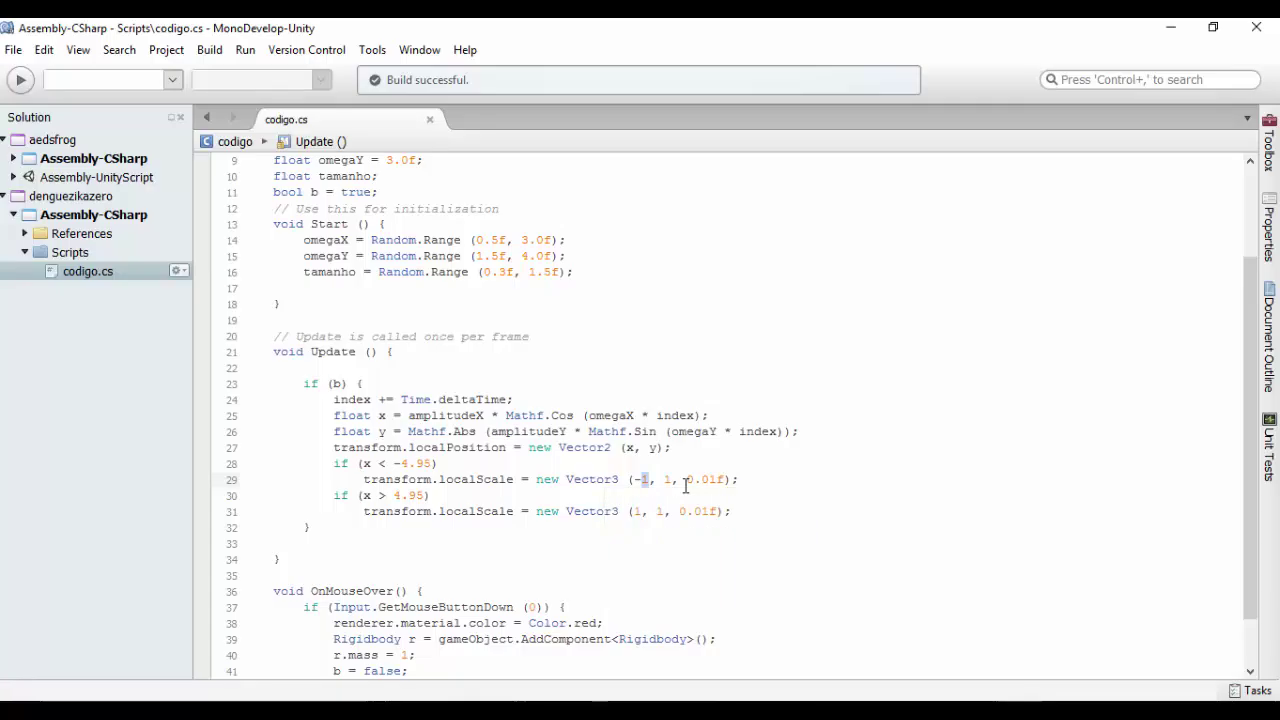
pyautogui.write('tamanh')
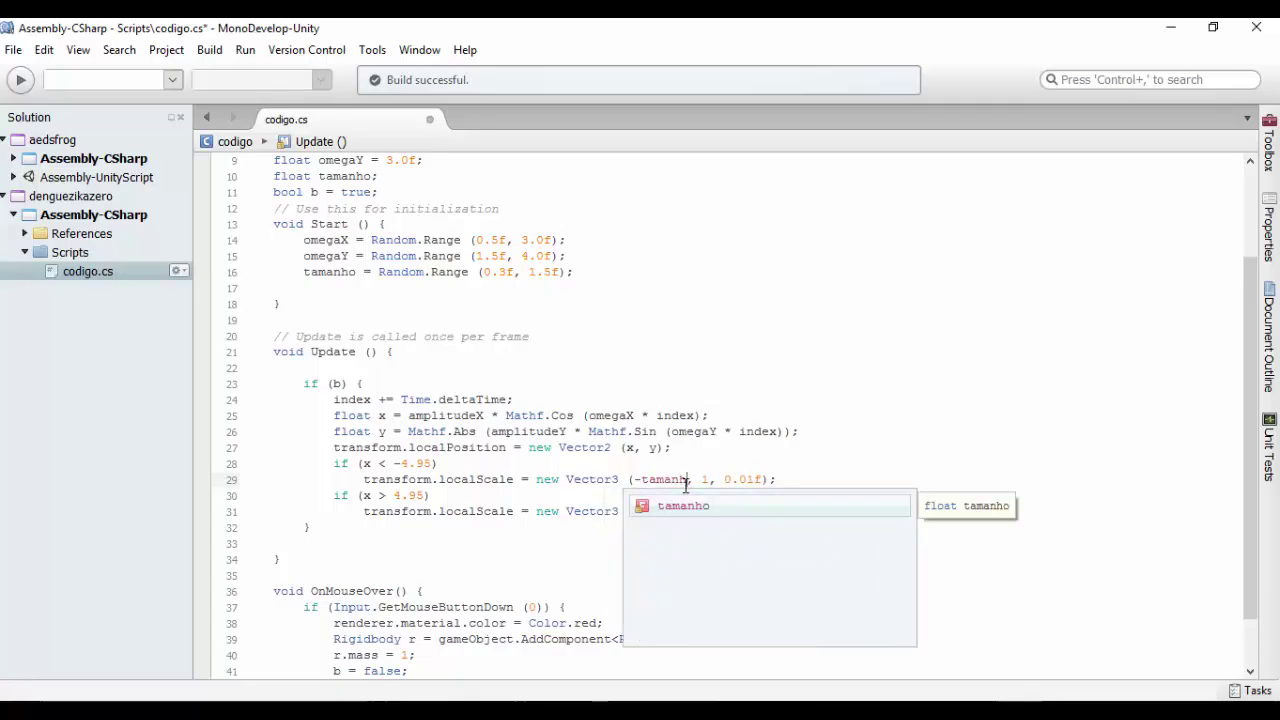
pyautogui.press('Return')
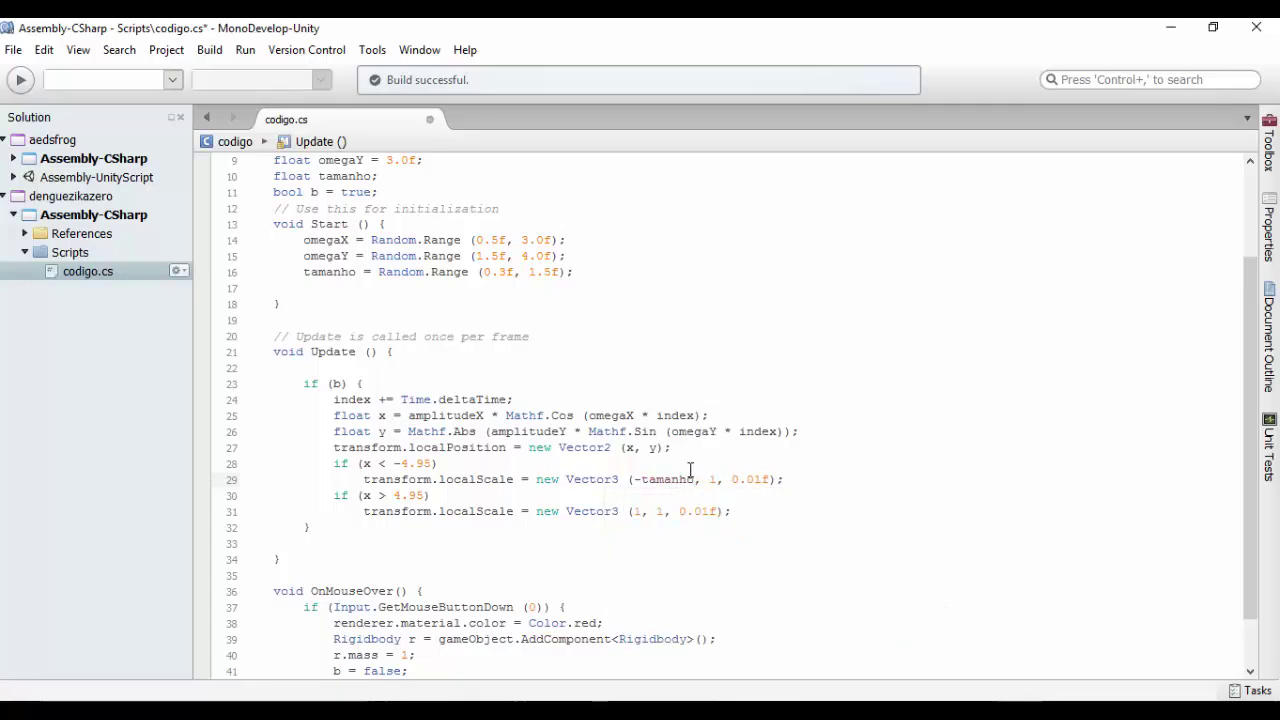
pyautogui.doubleClick(679, 479)
pyautogui.press('Up')
pyautogui.click(719, 481)
pyautogui.press('BackSpace')
pyautogui.press('BackSpace')
pyautogui.write('tamanho,')
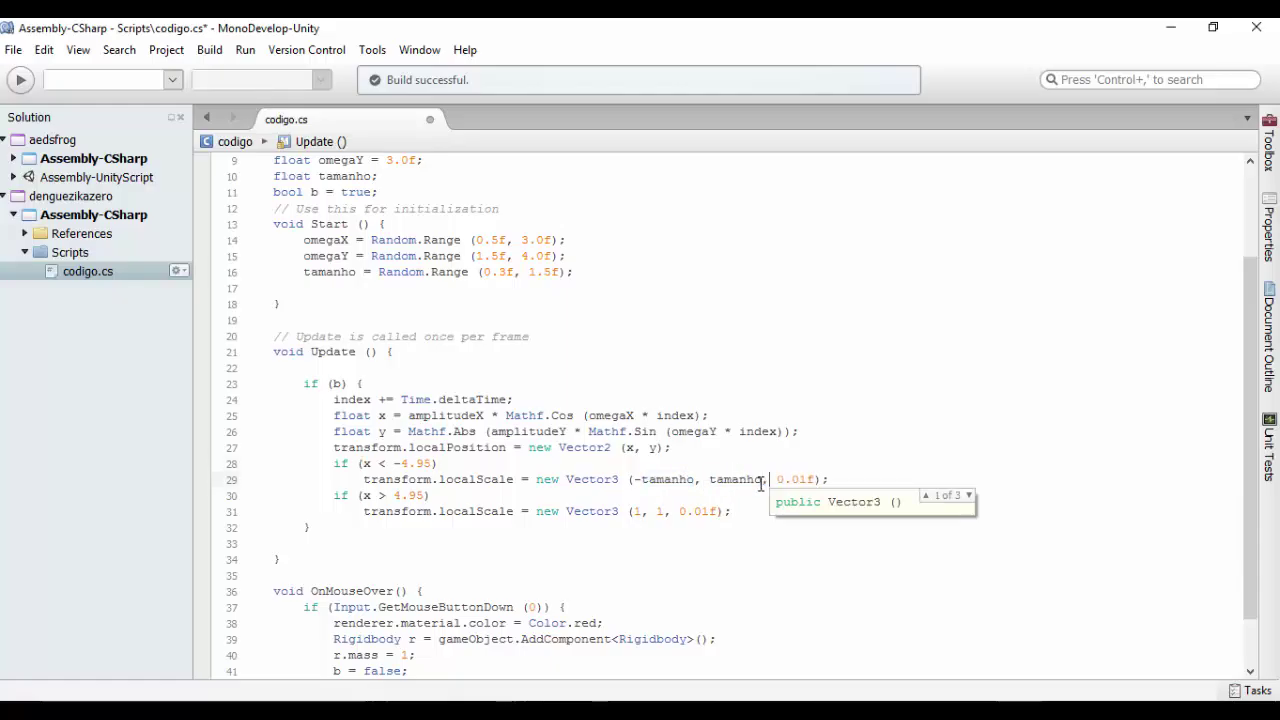
# Change the positive scale line to Vector3(tamanho, tamanho, 0.01f), save, and return to Unity
pyautogui.click(644, 512)
pyautogui.press('BackSpace')
pyautogui.write('tamanho')
pyautogui.press('BackSpace')
pyautogui.write('tamanho')
pyautogui.hotkey('ctrl', 's')
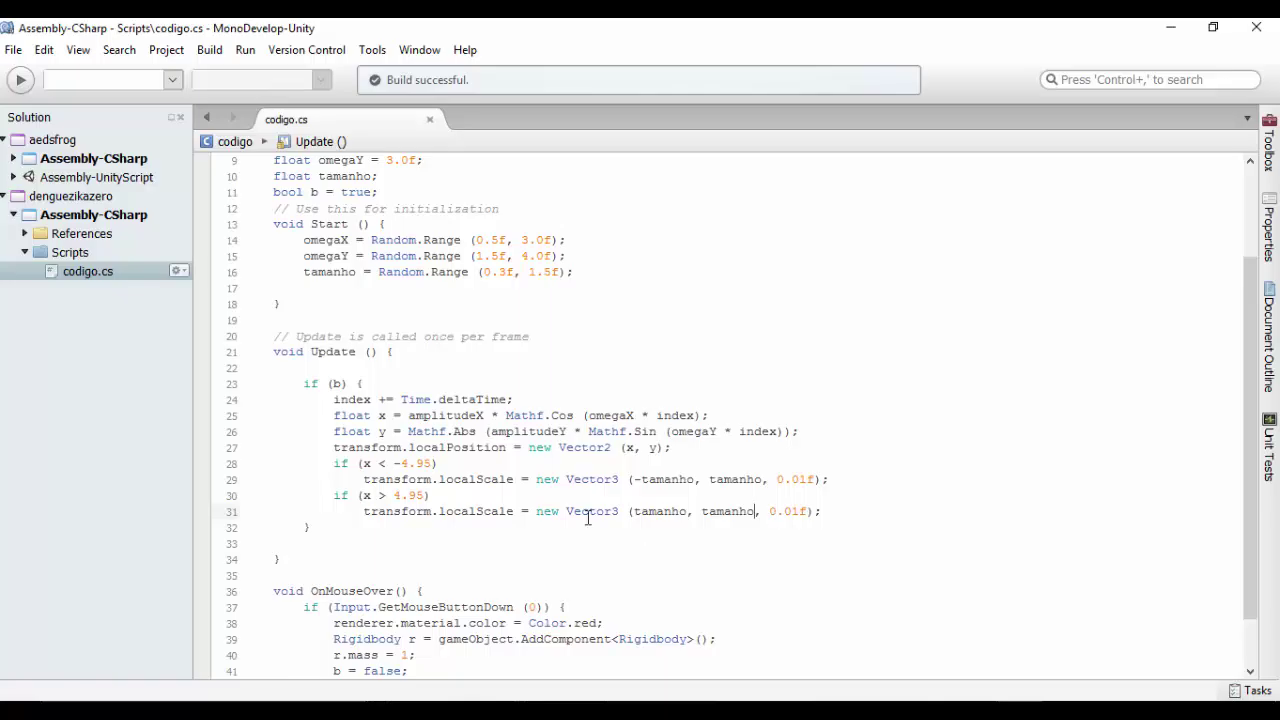
pyautogui.hotkey('alt', 'Tab')
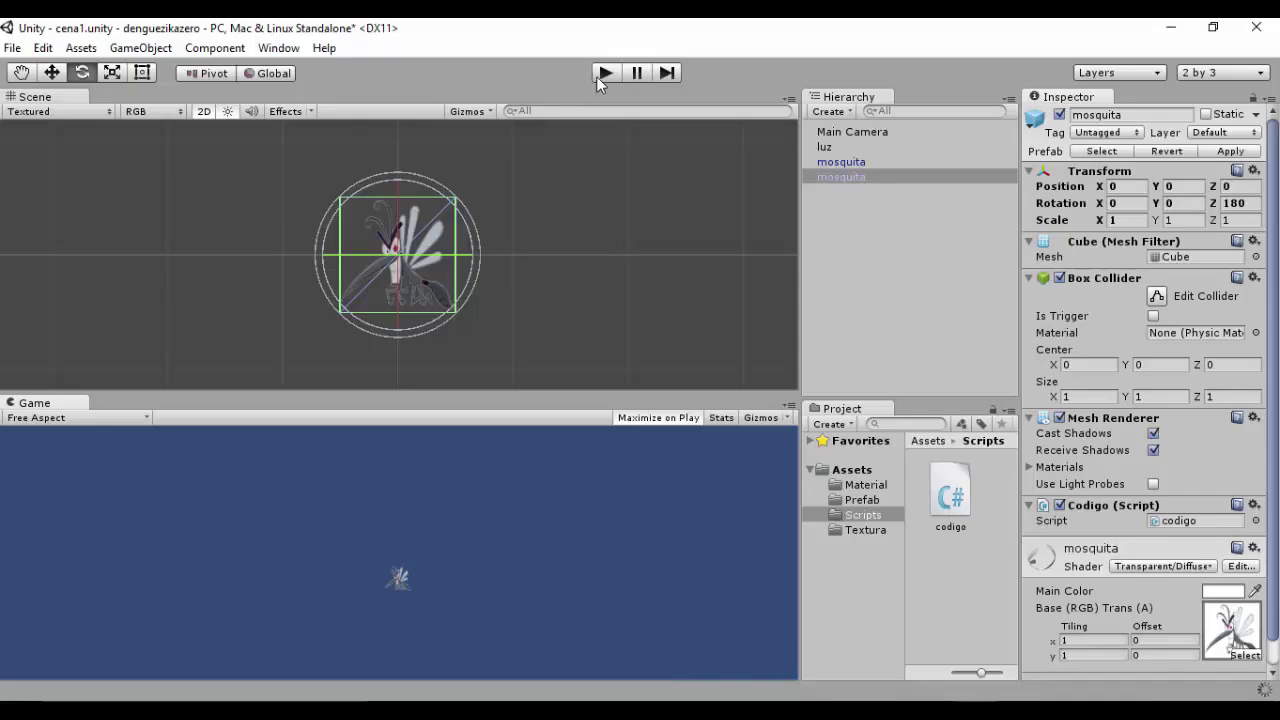
# Run the game to check sizes, then raise the minimum size from 0.3f to 0.7f
pyautogui.click(601, 75)
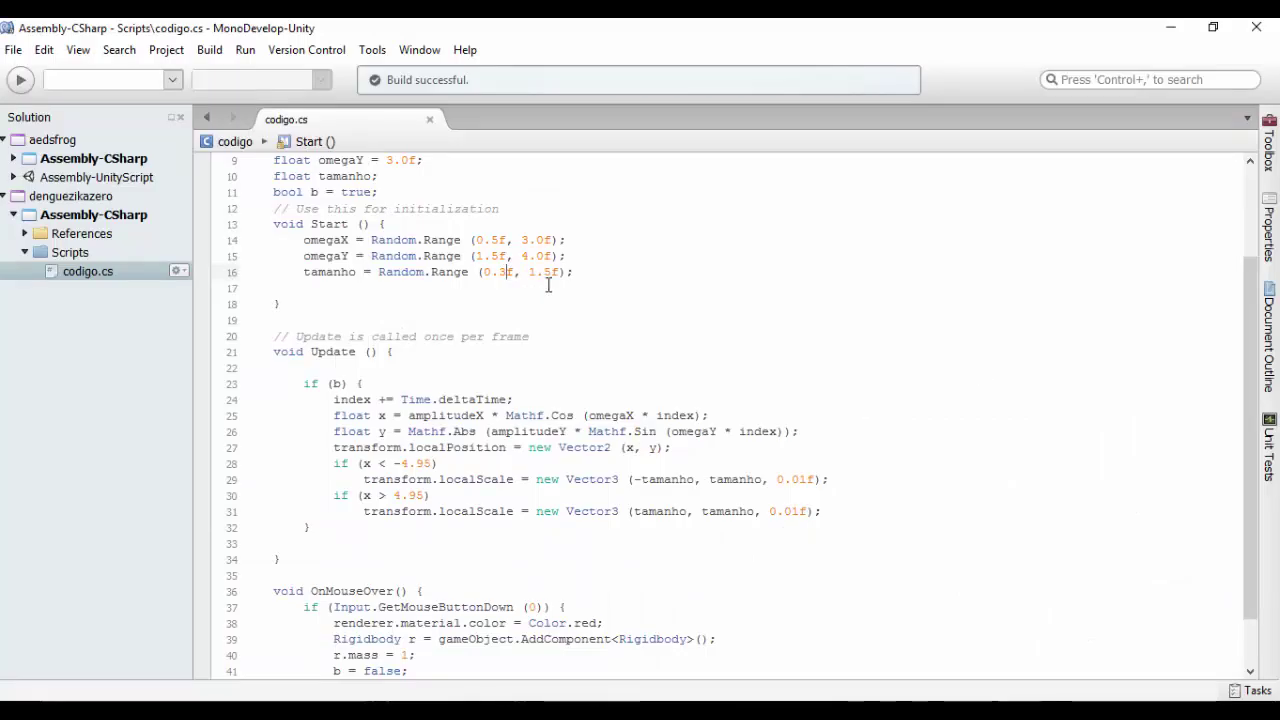
pyautogui.press('BackSpace')
pyautogui.write('7')
pyautogui.hotkey('alt', 'Tab')
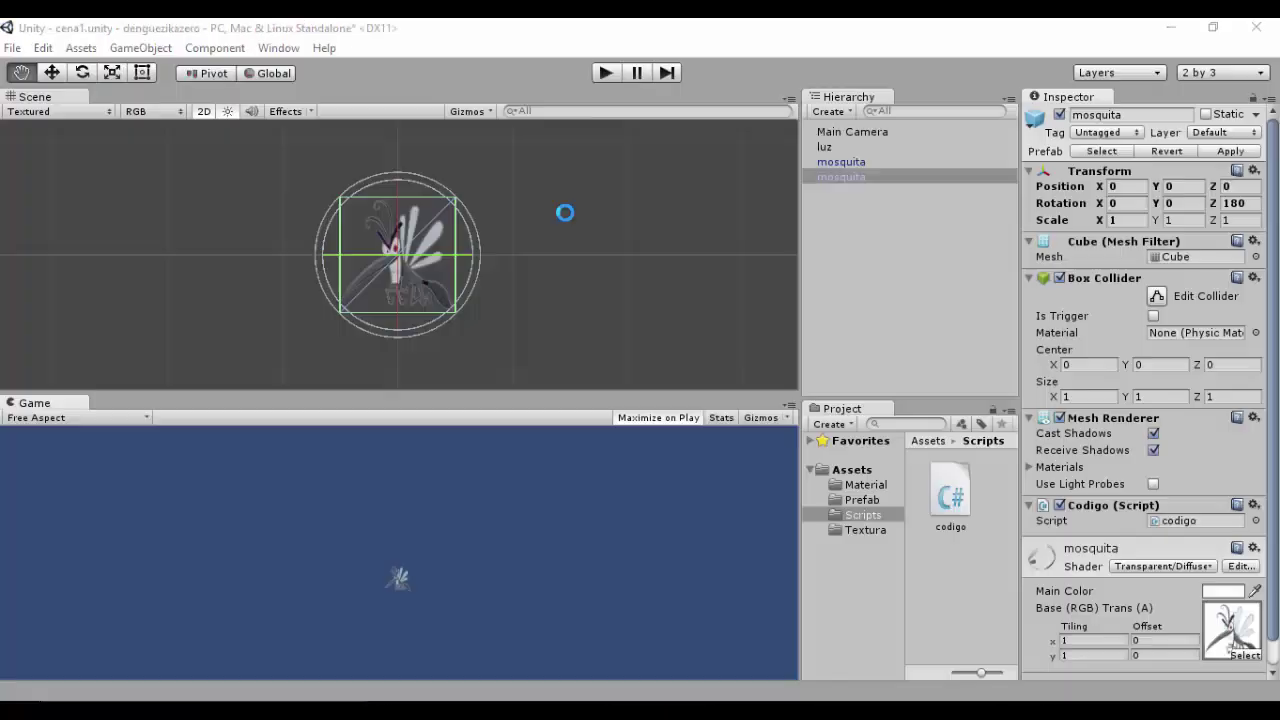
# Play again, hit a flying mosquito, and stop the game
pyautogui.click(608, 75)
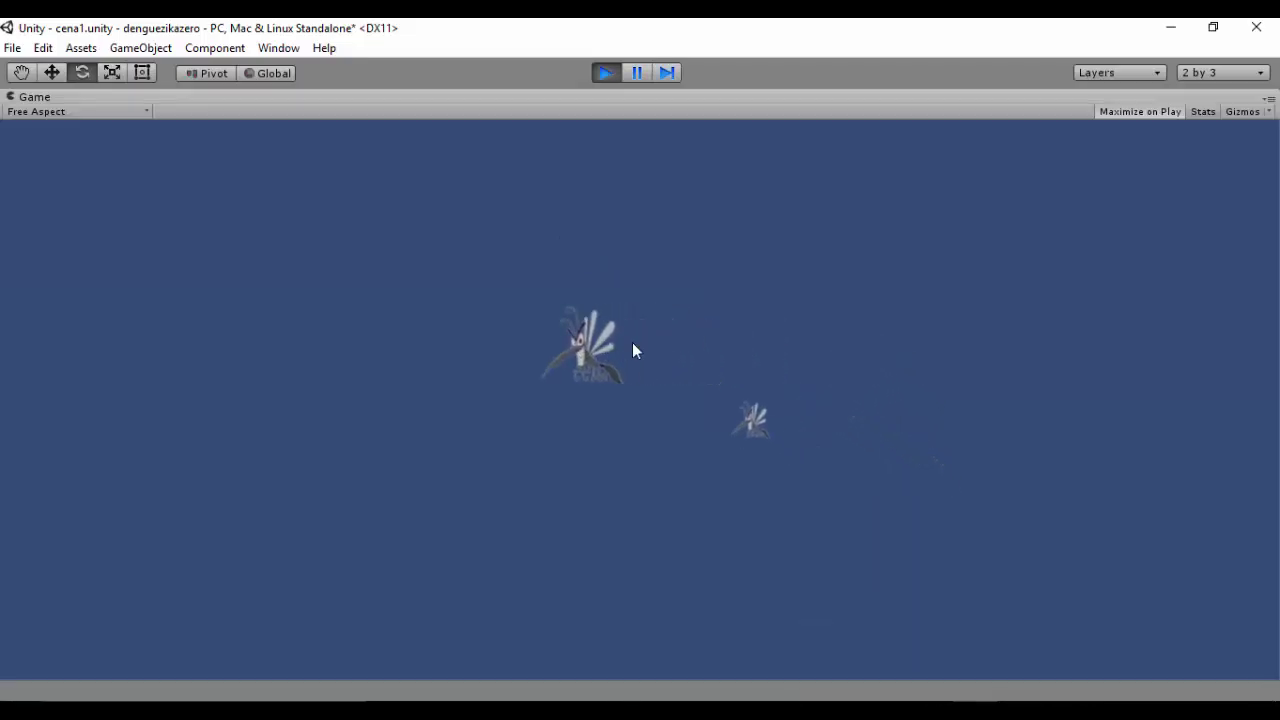
pyautogui.click(449, 384)
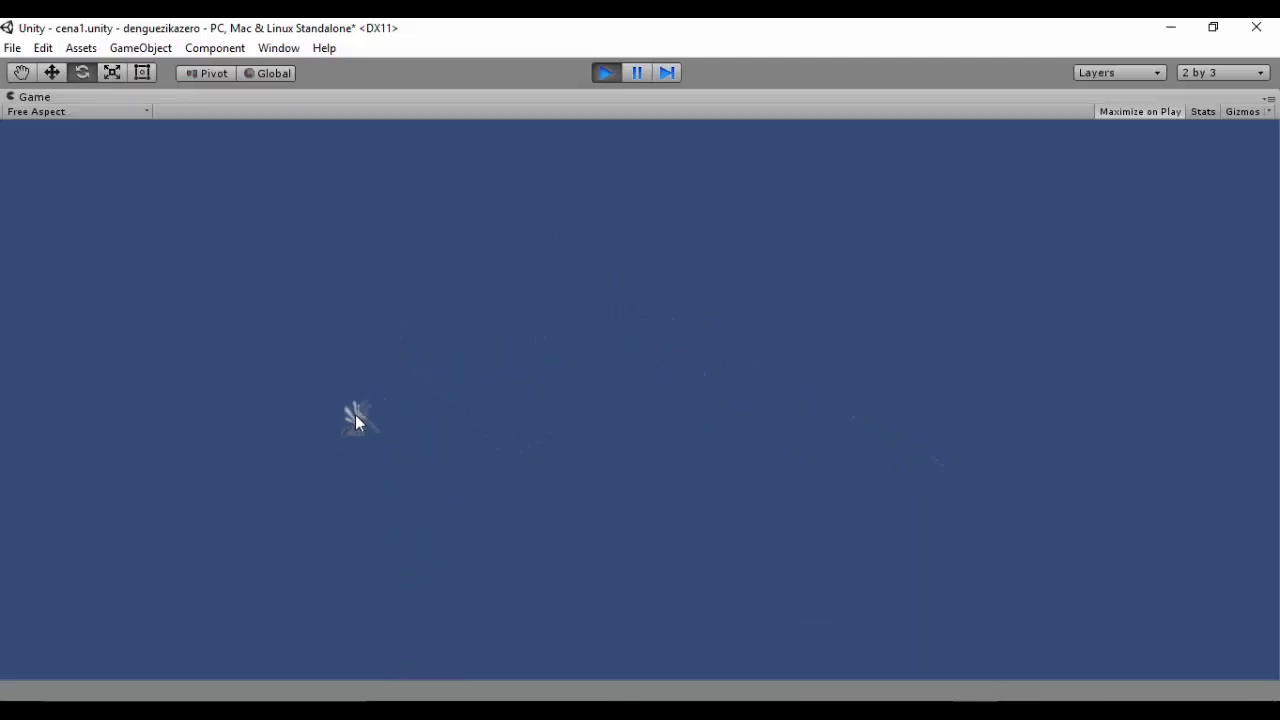
pyautogui.click(605, 73)
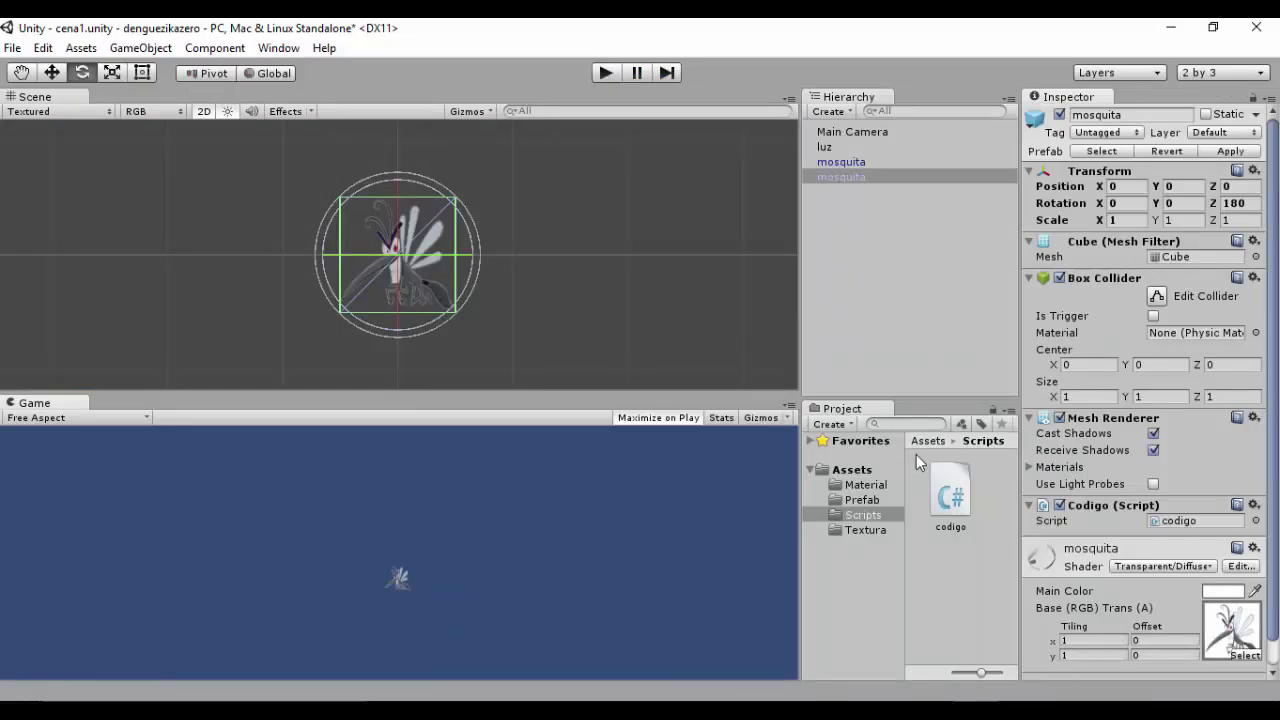
# Repeatedly select and duplicate mosquita rows, growing from 2 to about 20 copies
pyautogui.click(857, 165)
pyautogui.keyDown('shift'); pyautogui.click(847, 177); pyautogui.keyUp('shift')
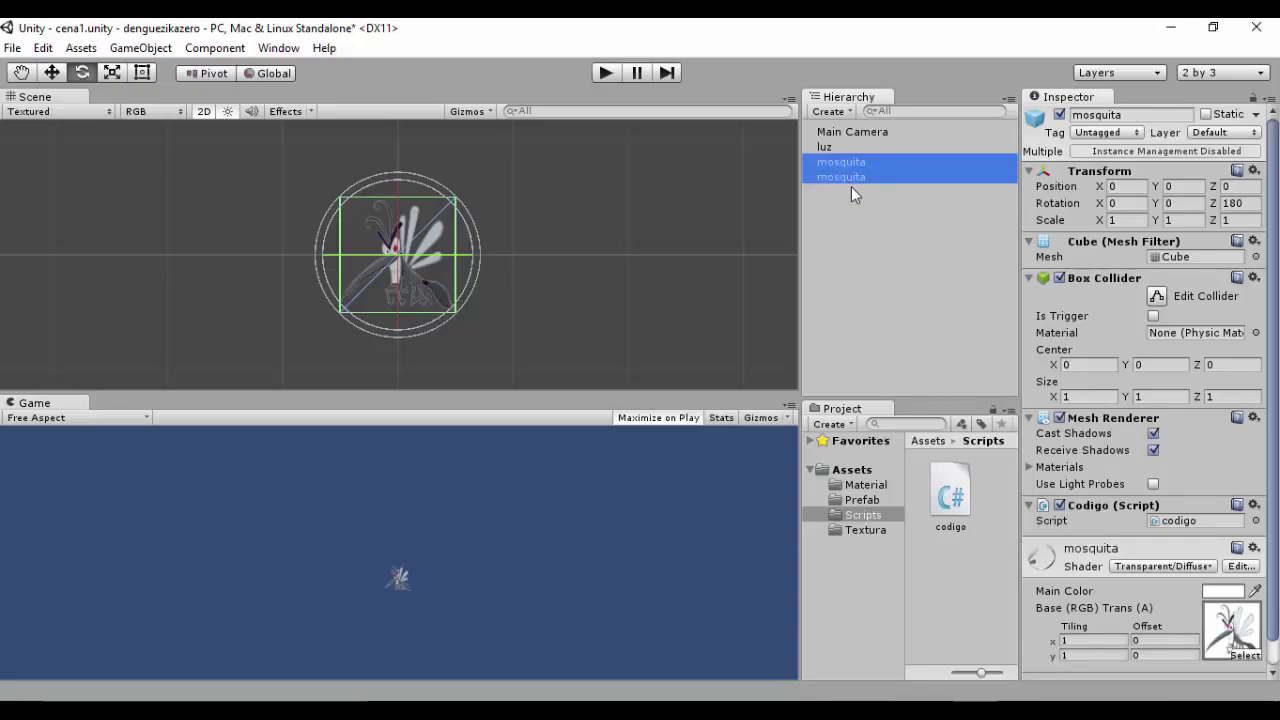
pyautogui.hotkey('ctrl', 'd')
pyautogui.click(848, 162)
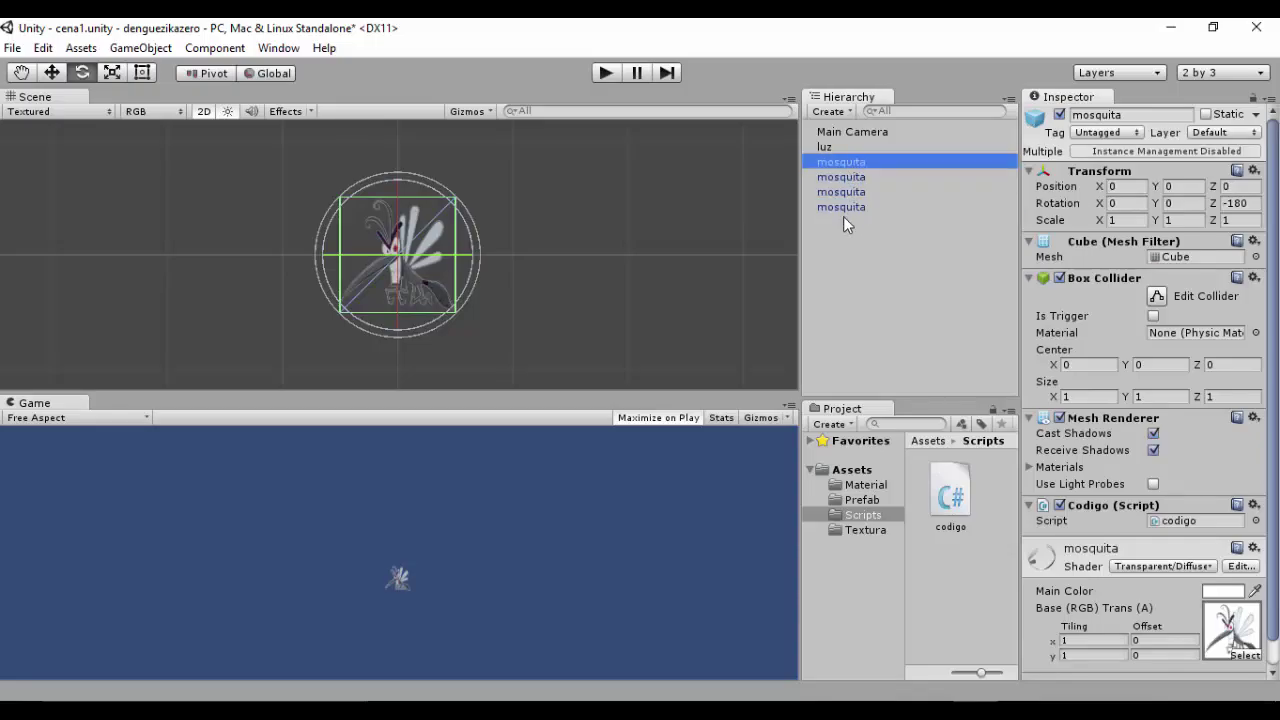
pyautogui.keyDown('shift'); pyautogui.click(843, 208); pyautogui.keyUp('shift')
pyautogui.hotkey('ctrl', 'd')
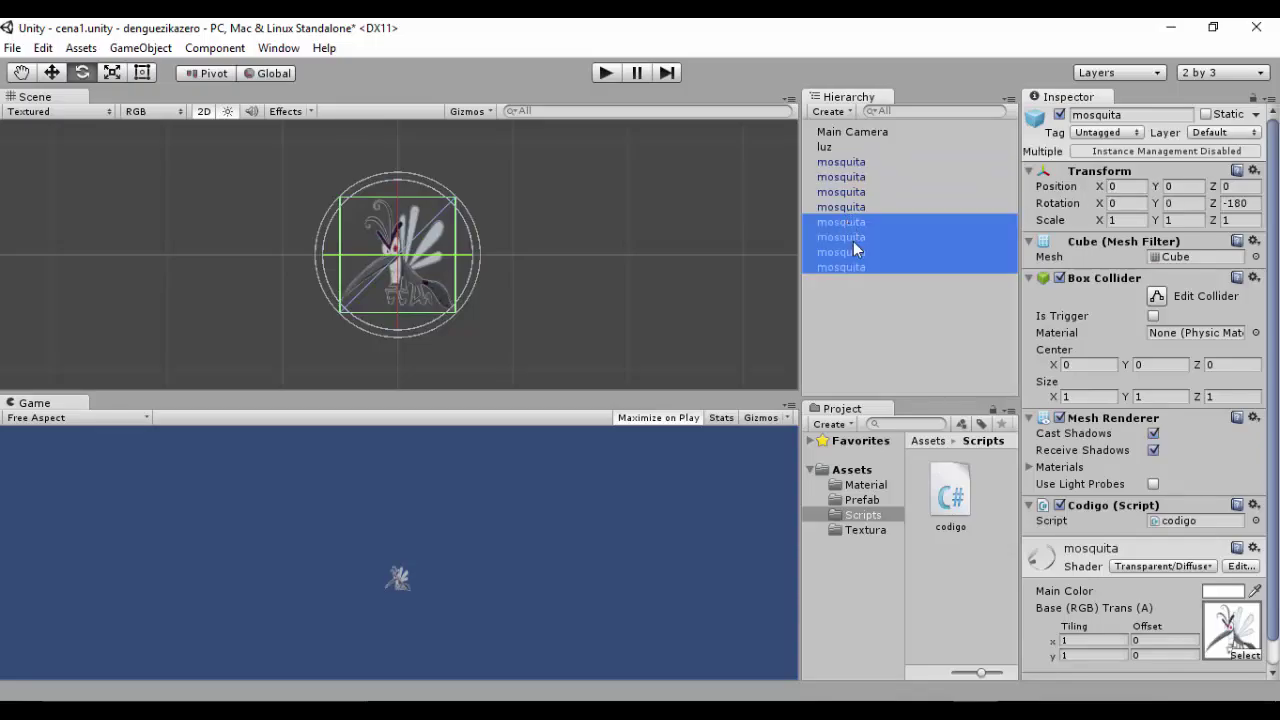
pyautogui.click(854, 270)
pyautogui.click(848, 252)
pyautogui.keyDown('shift'); pyautogui.click(849, 265); pyautogui.keyUp('shift')
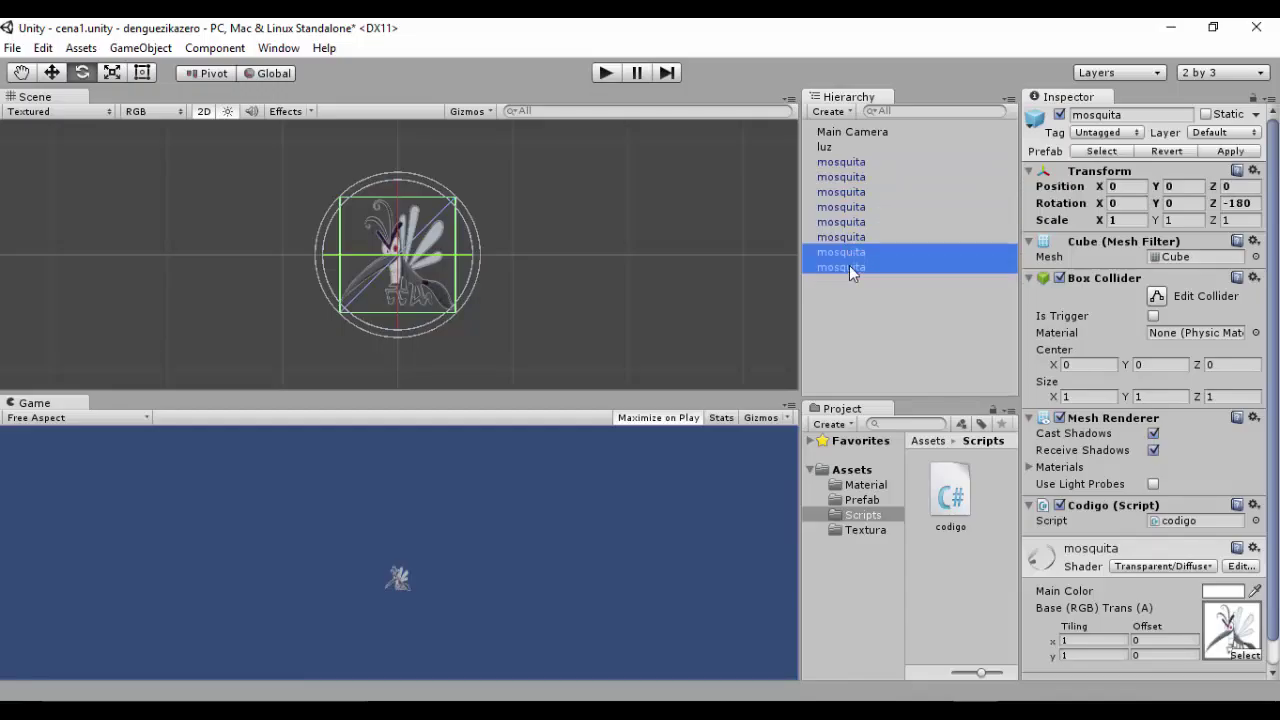
pyautogui.hotkey('ctrl', 'd')
pyautogui.click(857, 162)
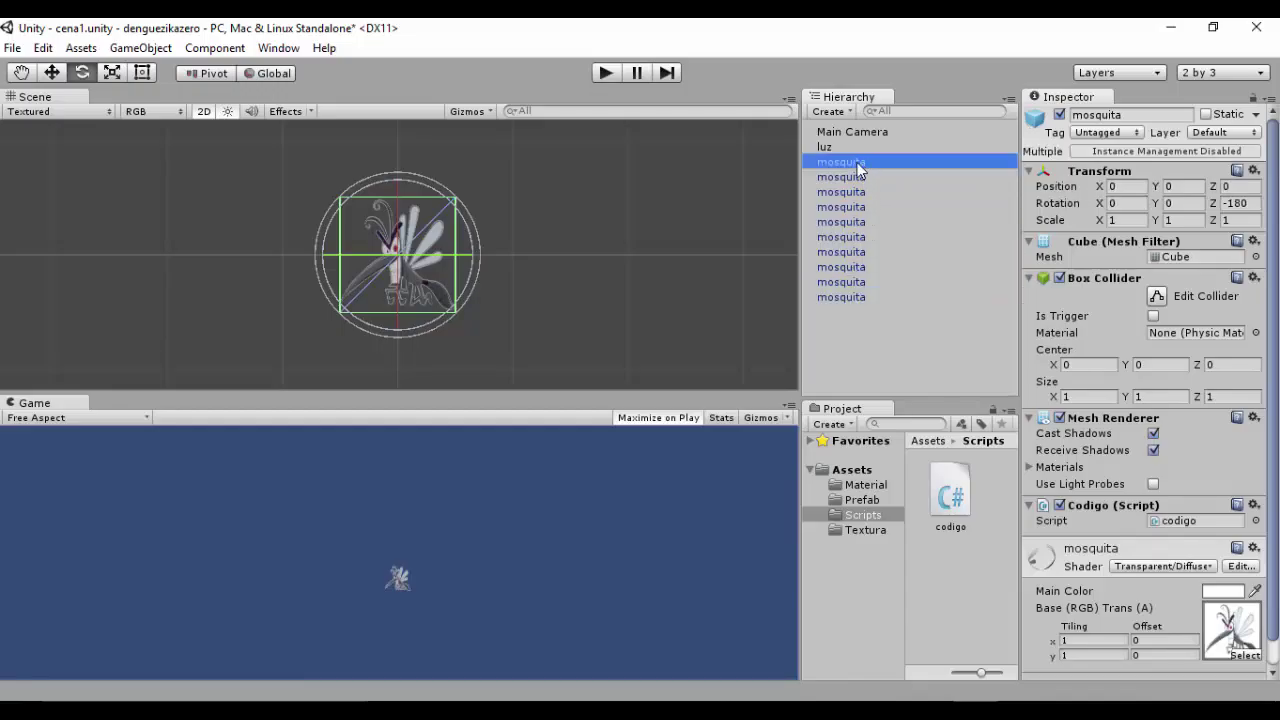
pyautogui.keyDown('shift'); pyautogui.click(851, 293); pyautogui.keyUp('shift')
pyautogui.hotkey('ctrl', 'd')
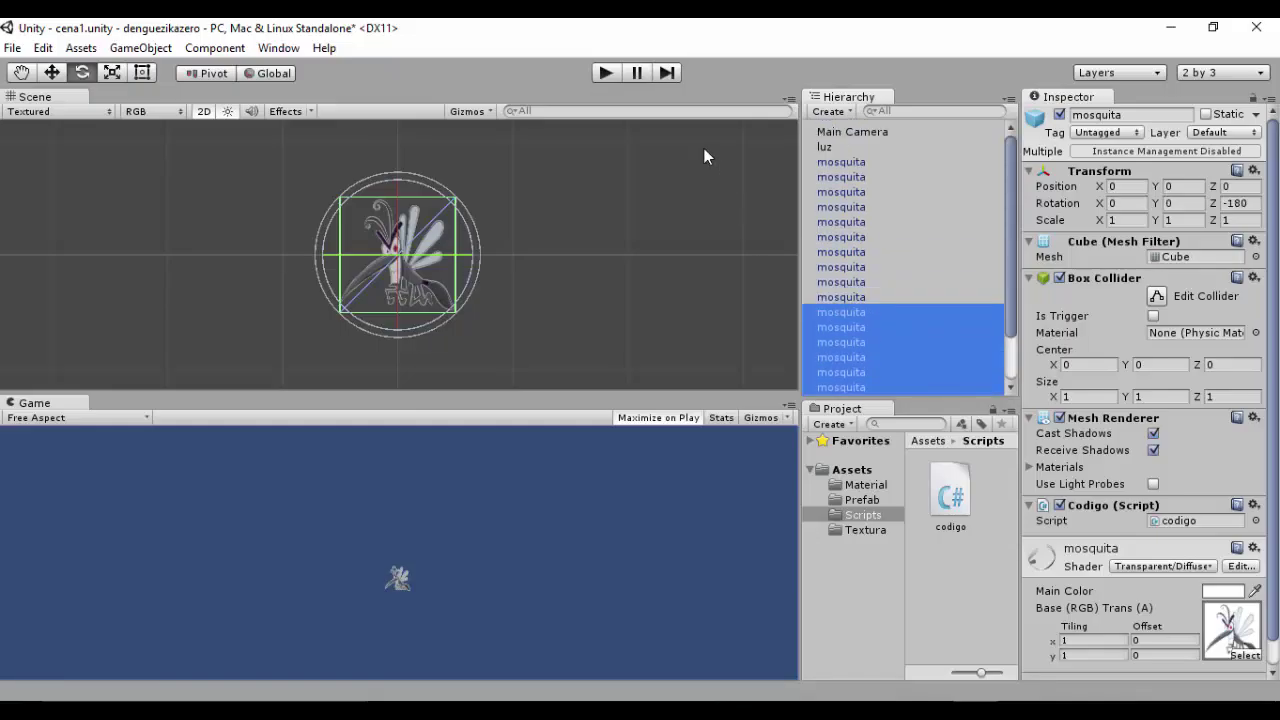
# Play the swarm, shoot seven mosquitoes so they turn red and fall, then stop
pyautogui.click(605, 73)
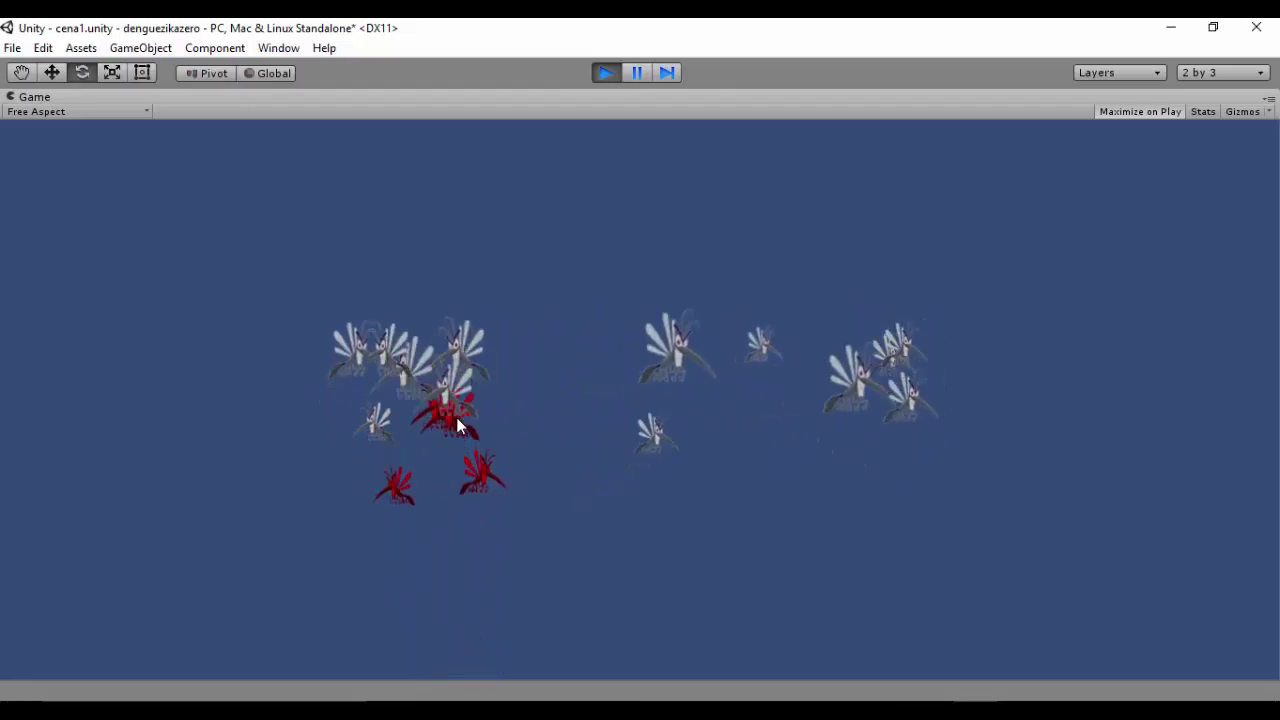
pyautogui.click(405, 390)
pyautogui.click(460, 396)
pyautogui.click(615, 440)
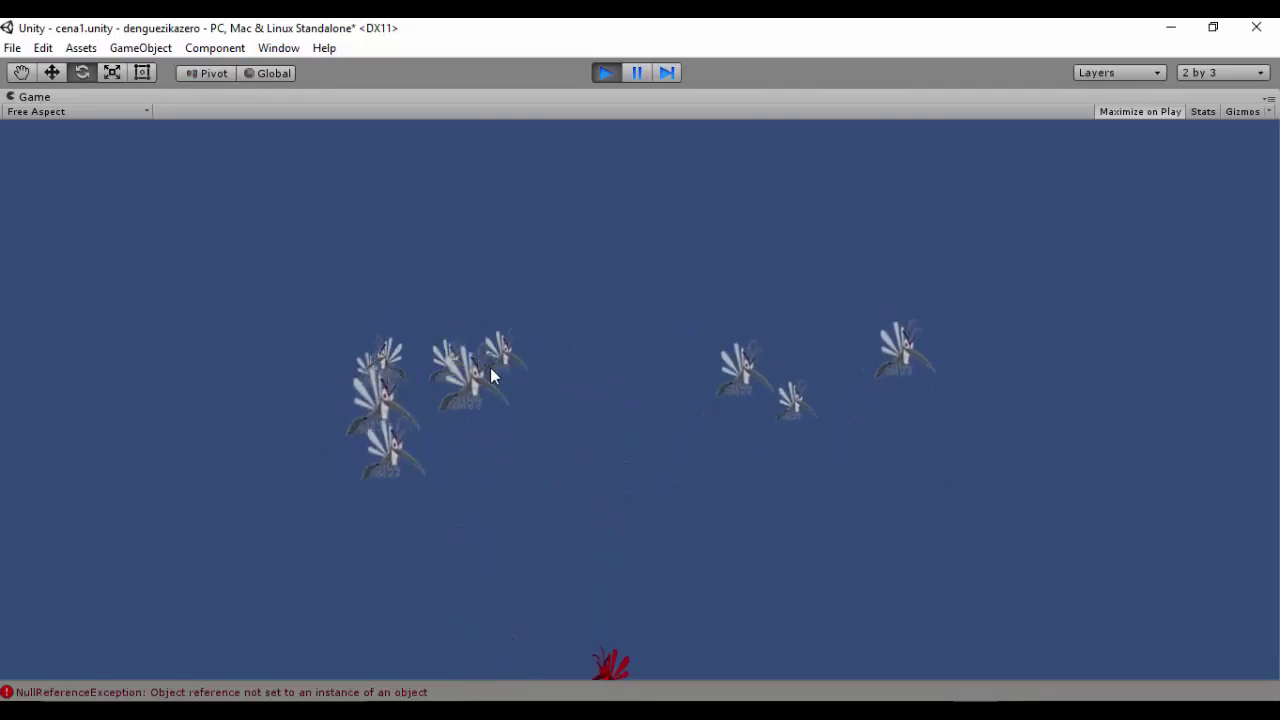
pyautogui.click(470, 395)
pyautogui.click(492, 418)
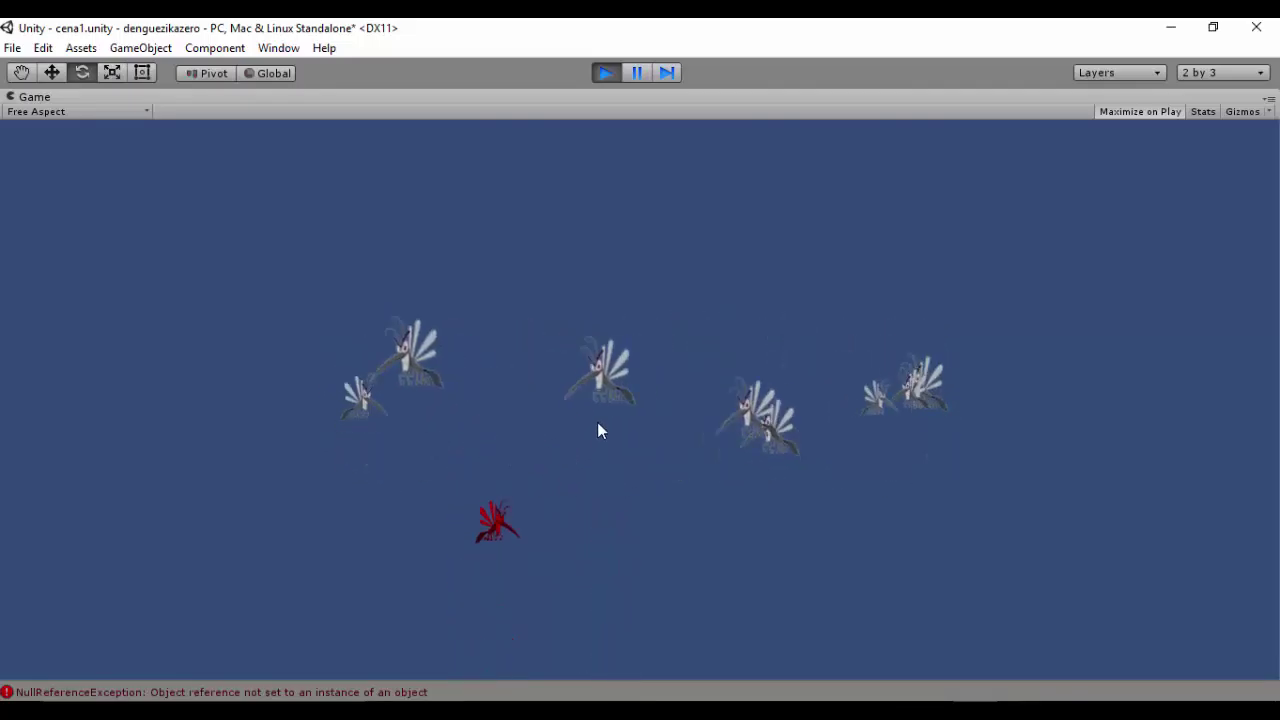
pyautogui.click(598, 360)
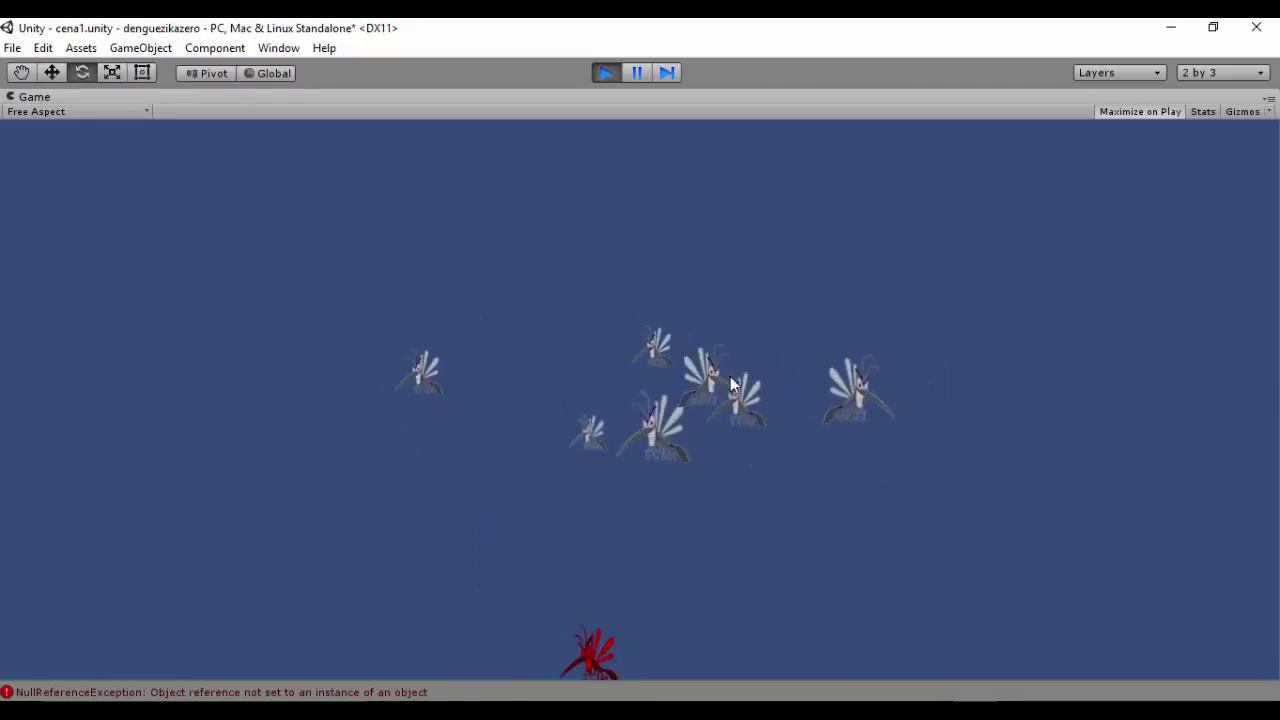
pyautogui.click(748, 390)
pyautogui.click(605, 73)
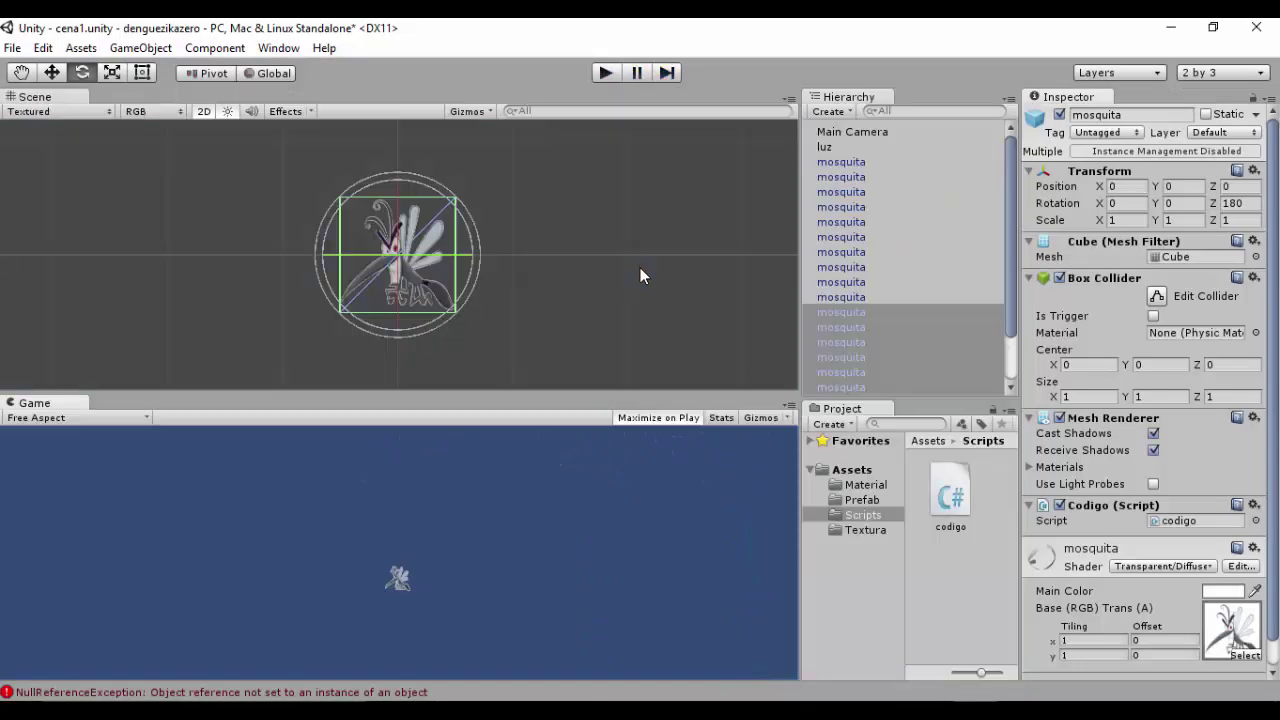
# Add the field float tempo = 30.0f; after float tamanho and save
pyautogui.hotkey('alt', 'Tab')
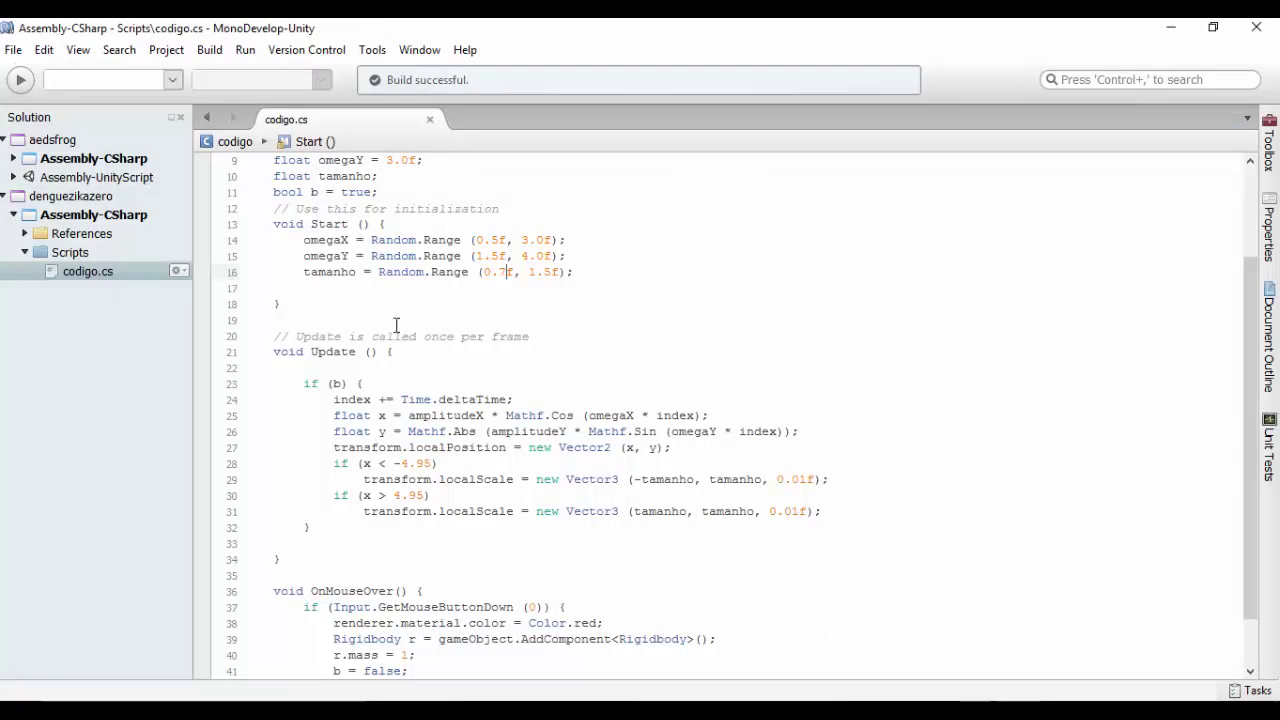
pyautogui.scroll(3, 395, 324)
pyautogui.click(408, 315)
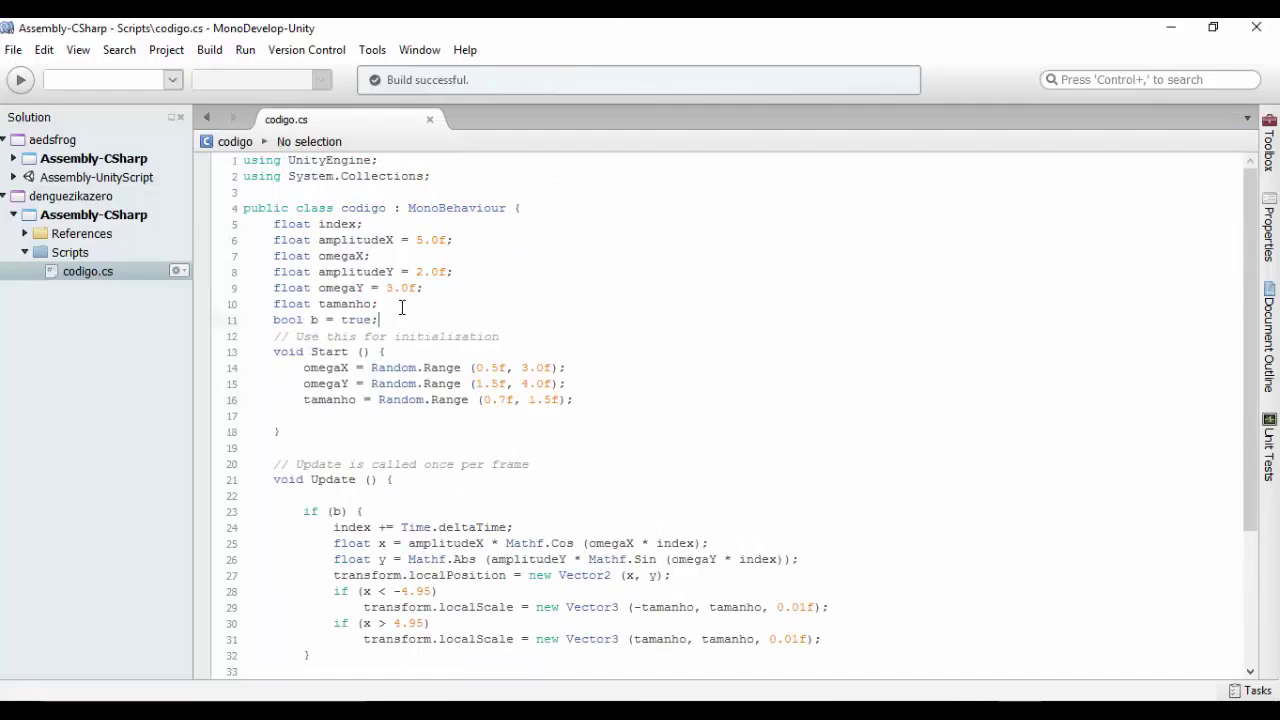
pyautogui.press('Return')
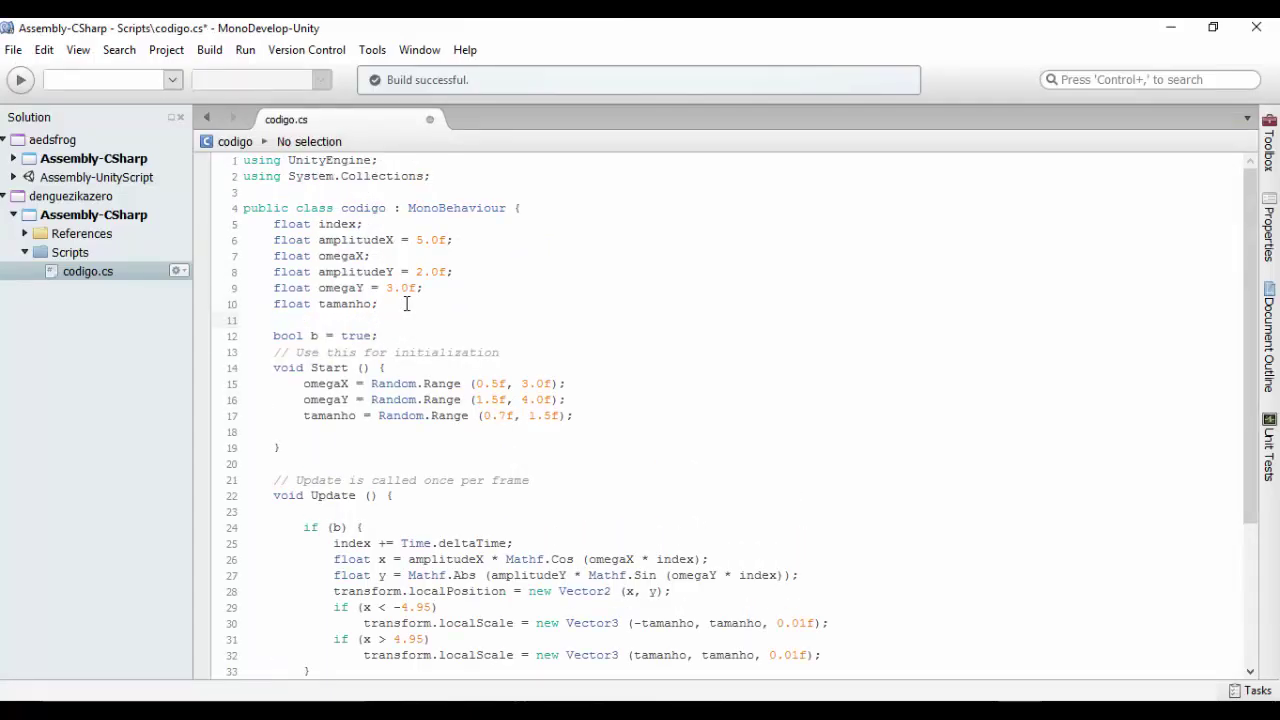
pyautogui.write('flo')
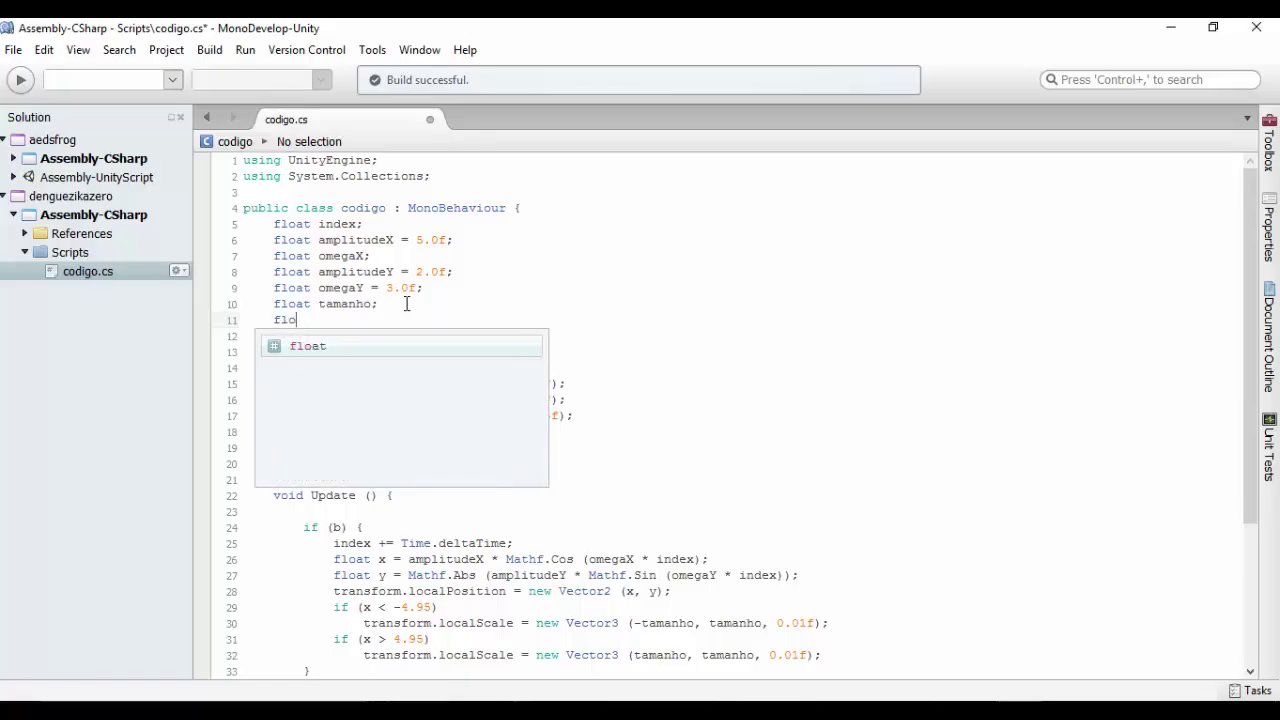
pyautogui.write('at tempo = 30.0f')
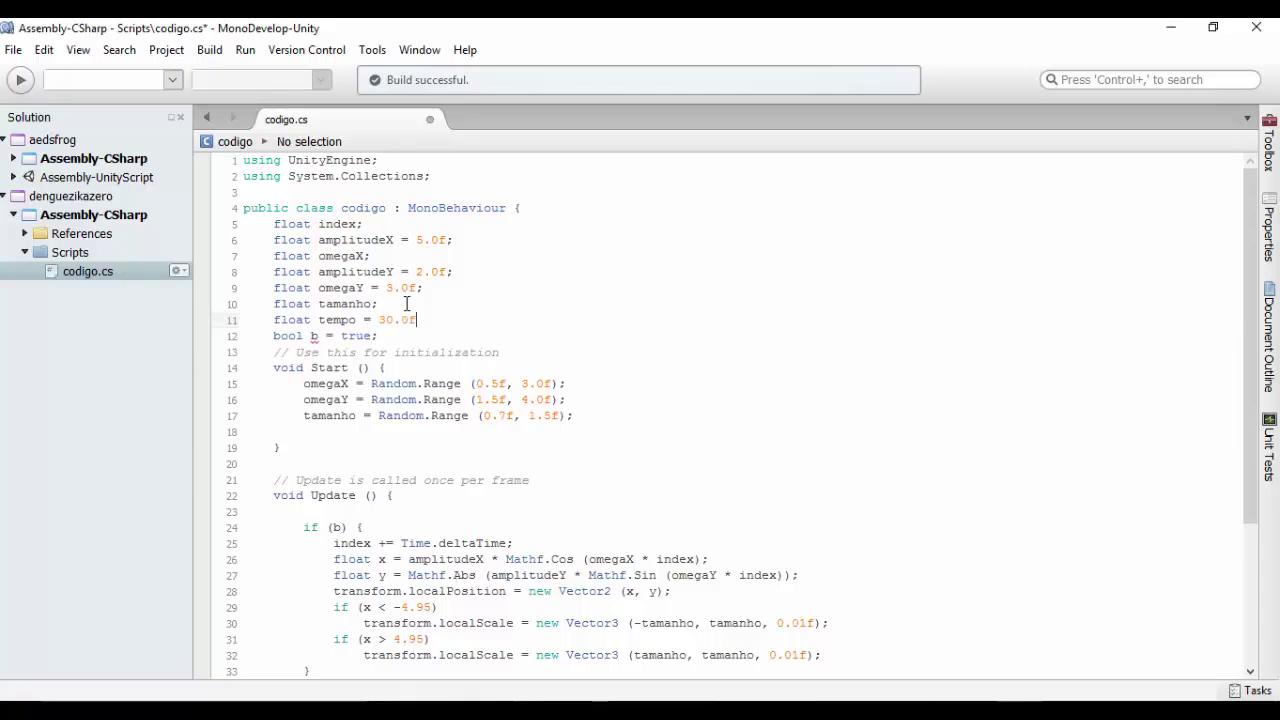
pyautogui.write(';')
pyautogui.hotkey('ctrl', 's')
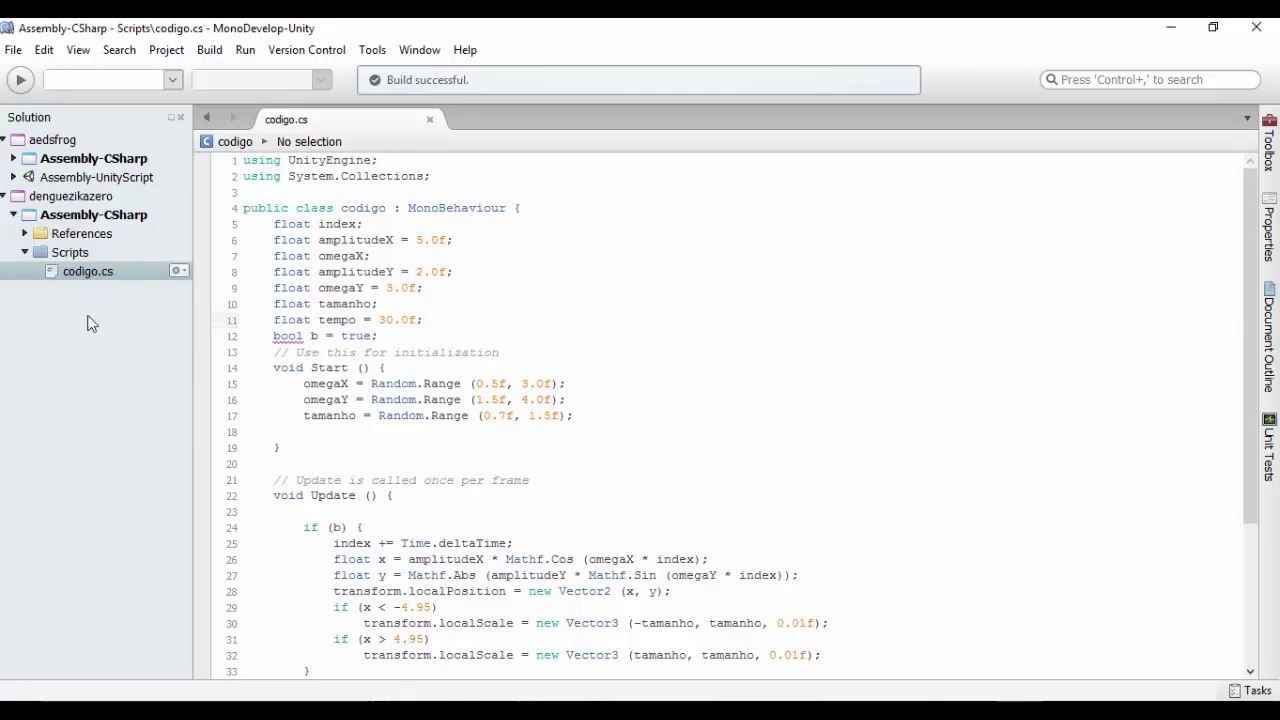
pyautogui.click(425, 497)
# Add 'tempo -= Time.deltaTime;' at the top of Update and save the script
pyautogui.press('Return')
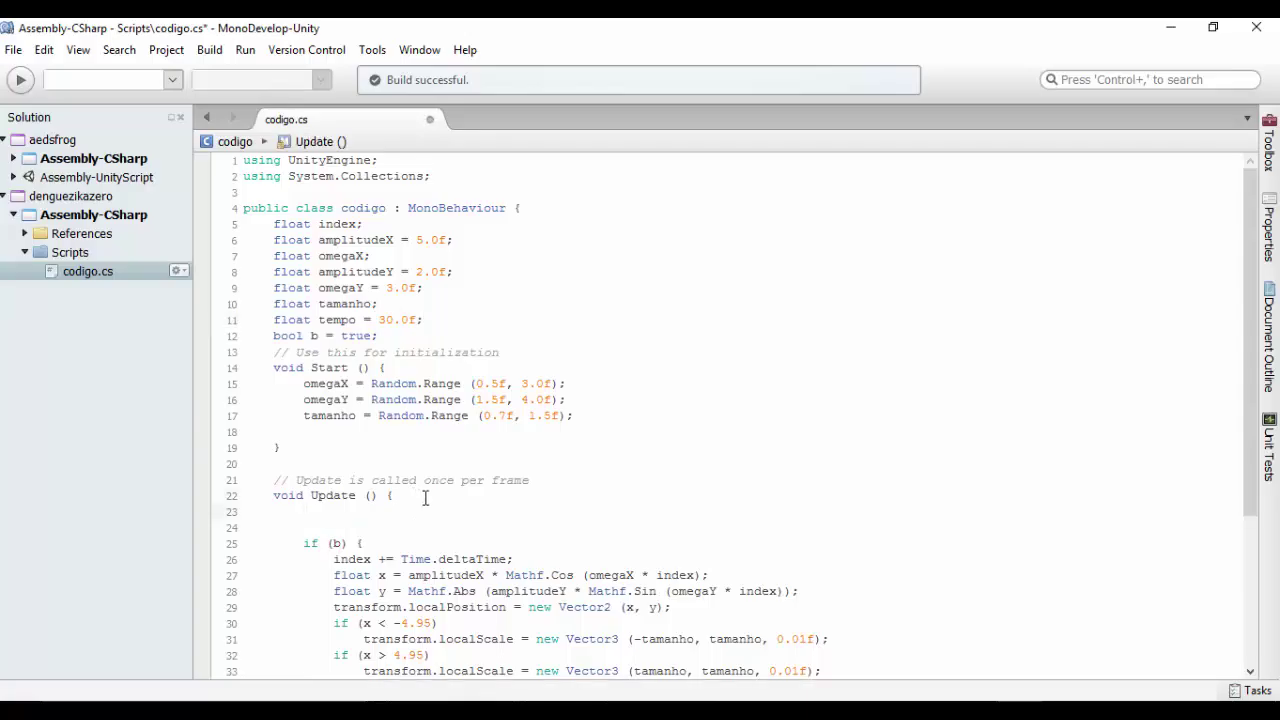
pyautogui.write('tempo -=')
pyautogui.write(' Ti')
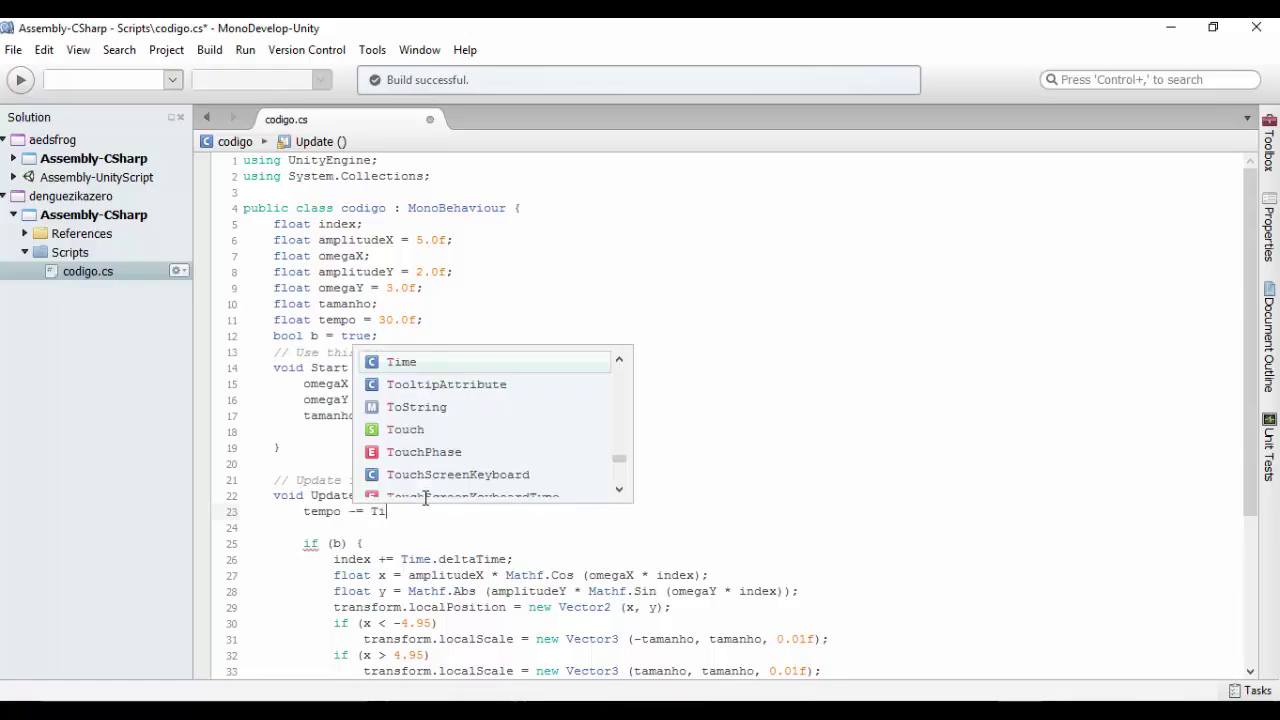
pyautogui.write('me.de')
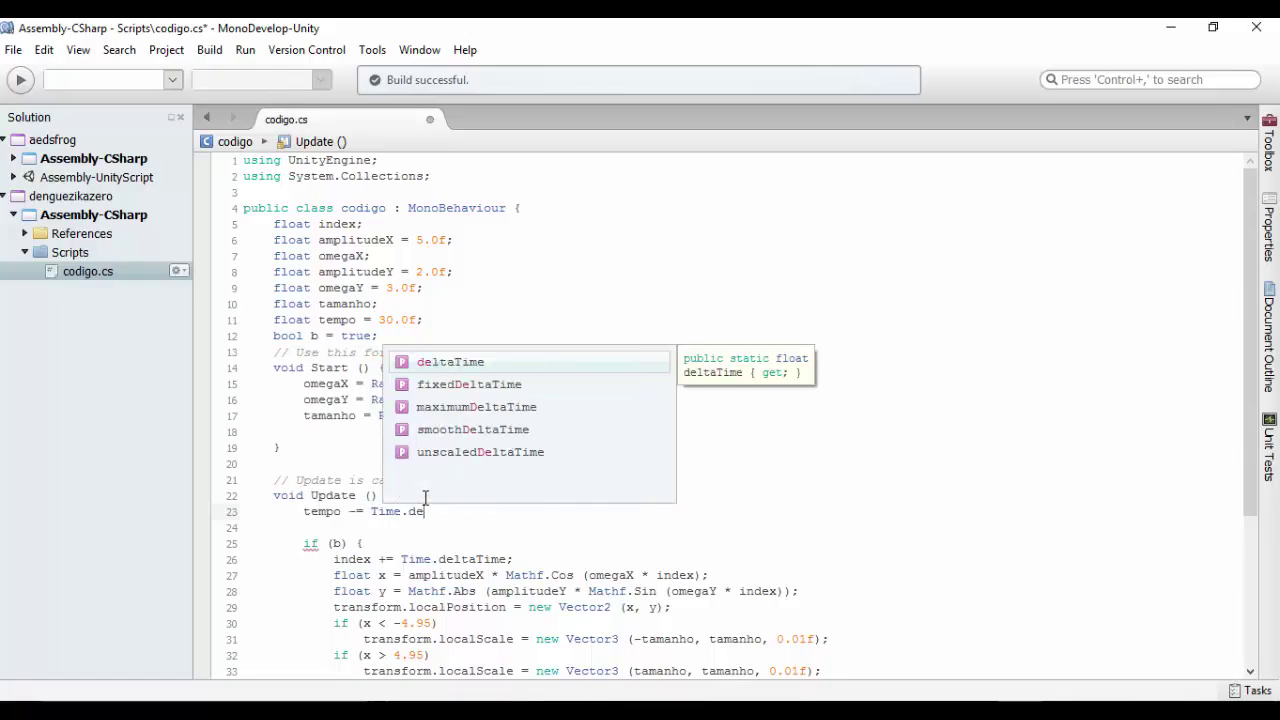
pyautogui.press('Return')
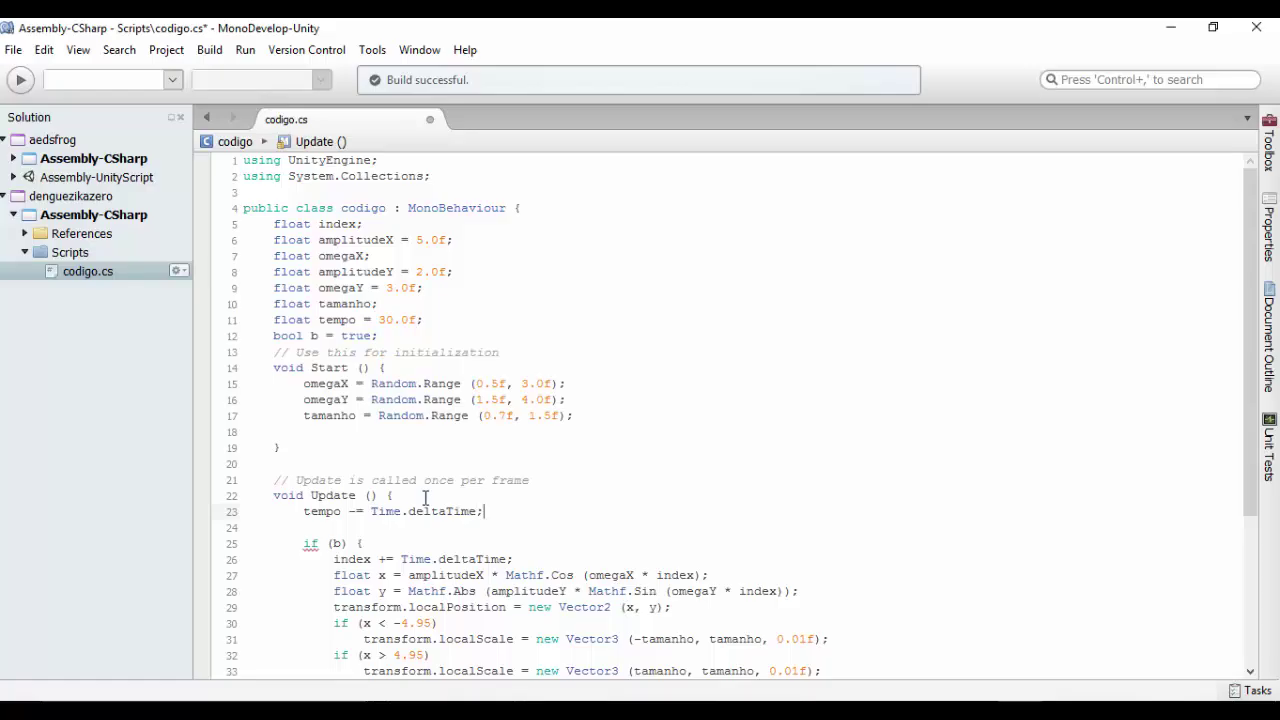
pyautogui.hotkey('ctrl', 's')
# Add 'print (tempo);' below the countdown line and save
pyautogui.press('Return')
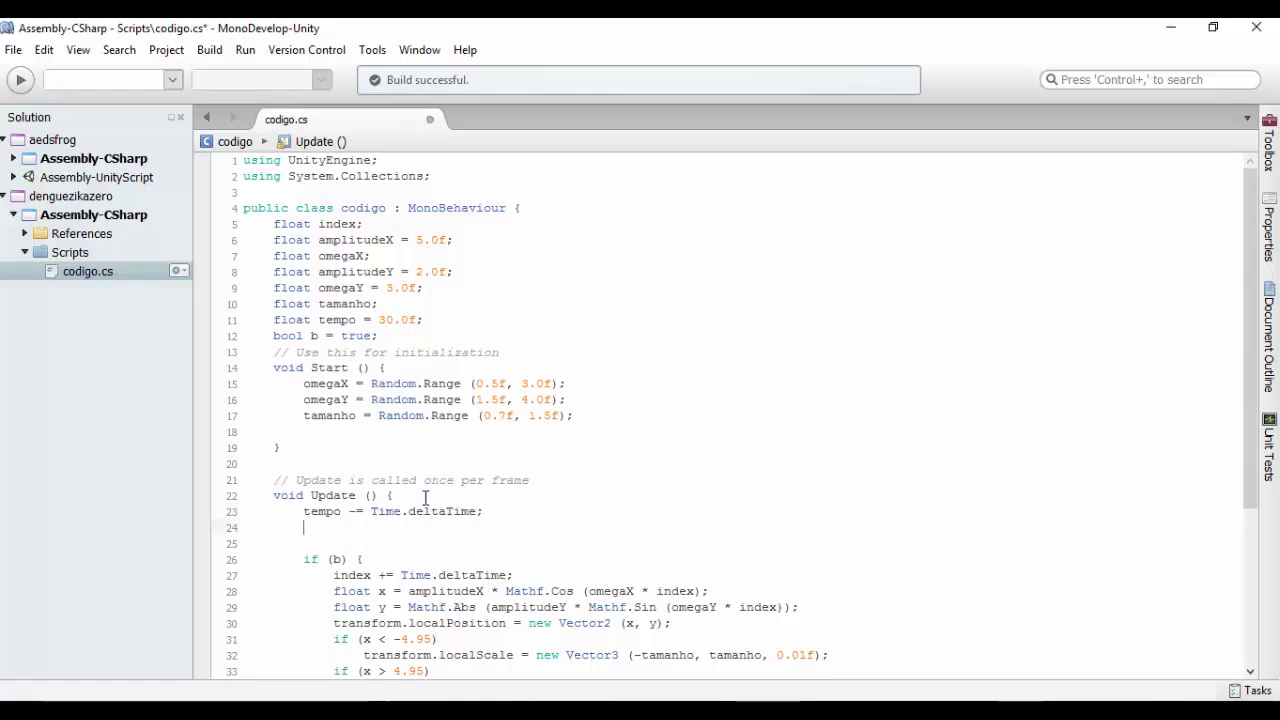
pyautogui.write('pri')
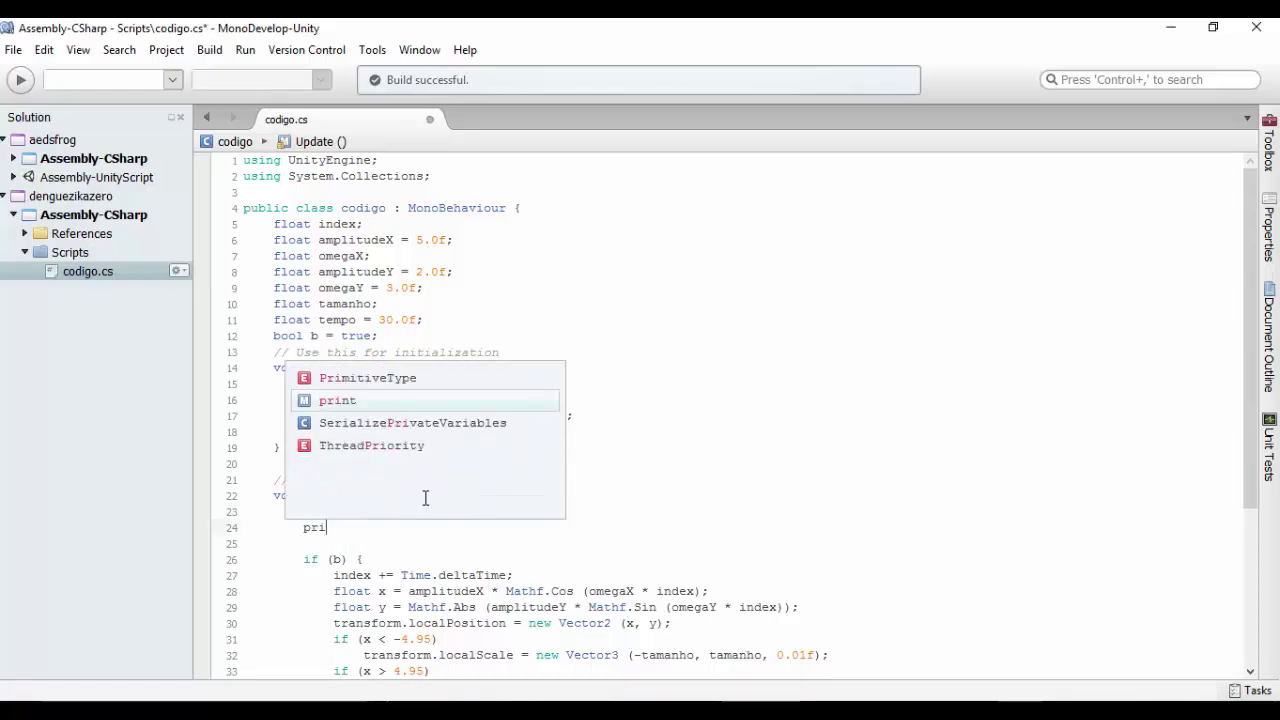
pyautogui.write('nt (')
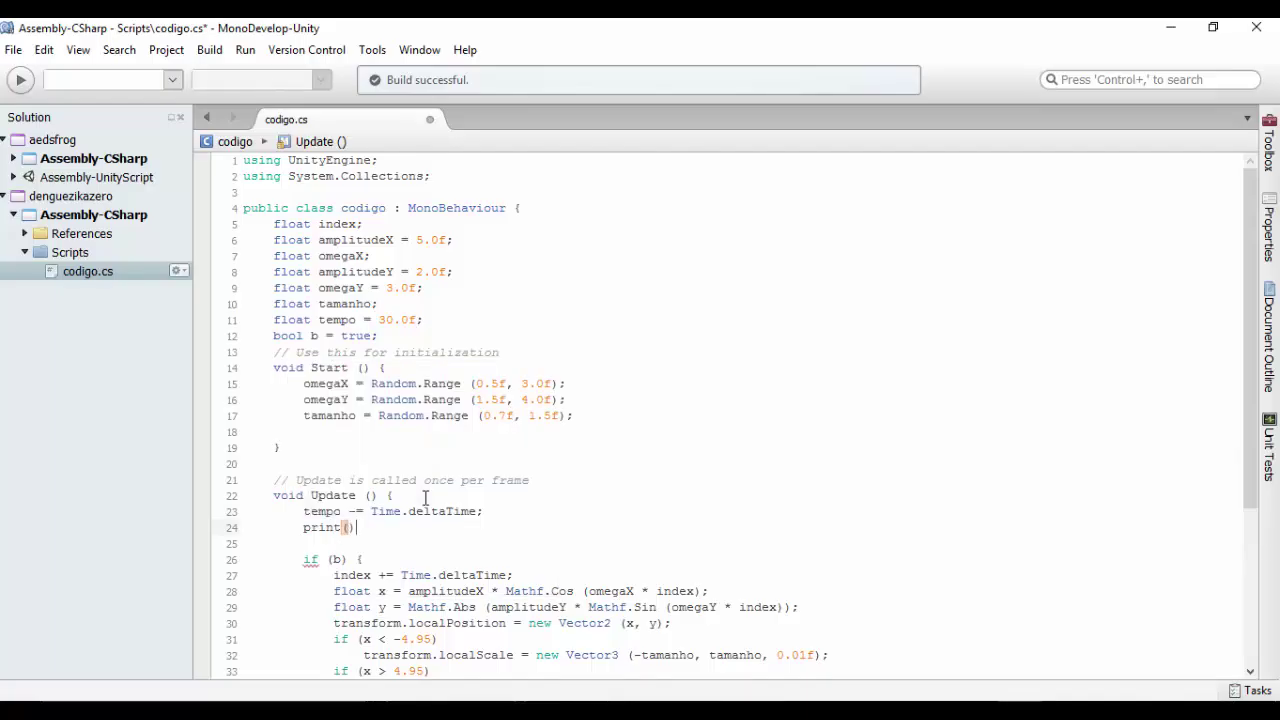
pyautogui.write('tempo);')
pyautogui.hotkey('ctrl', 's')
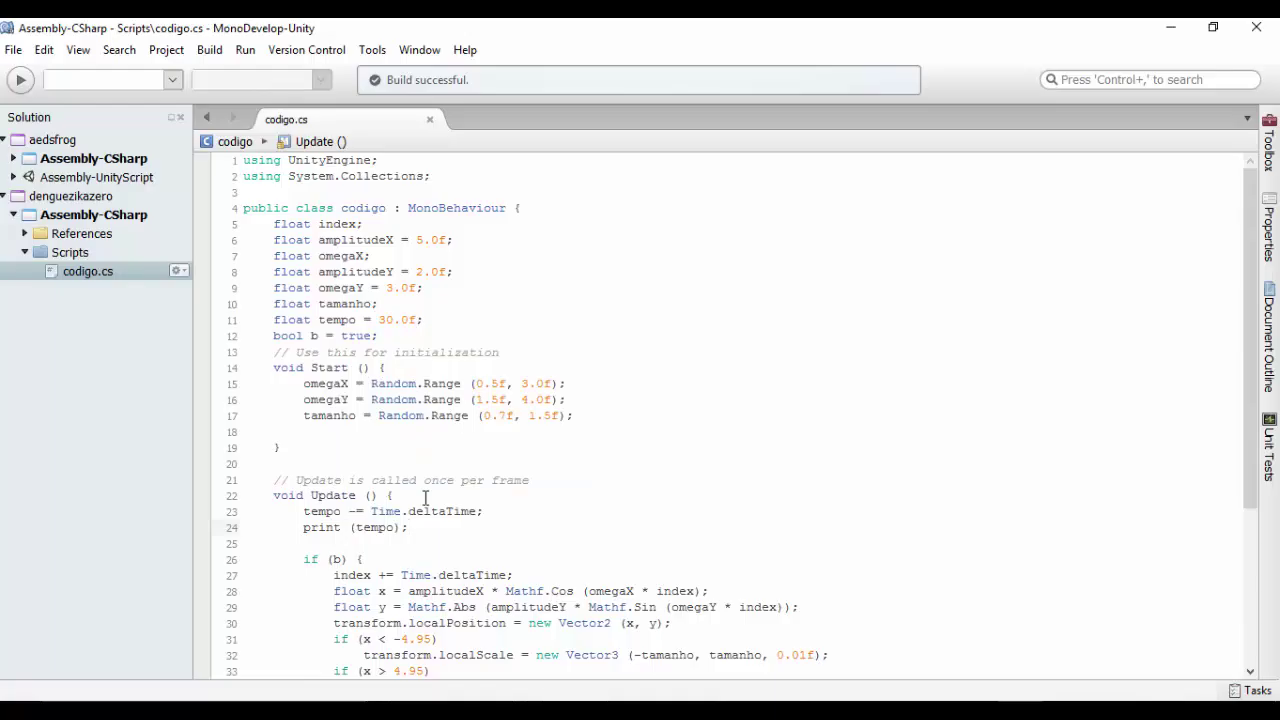
pyautogui.press('Return')
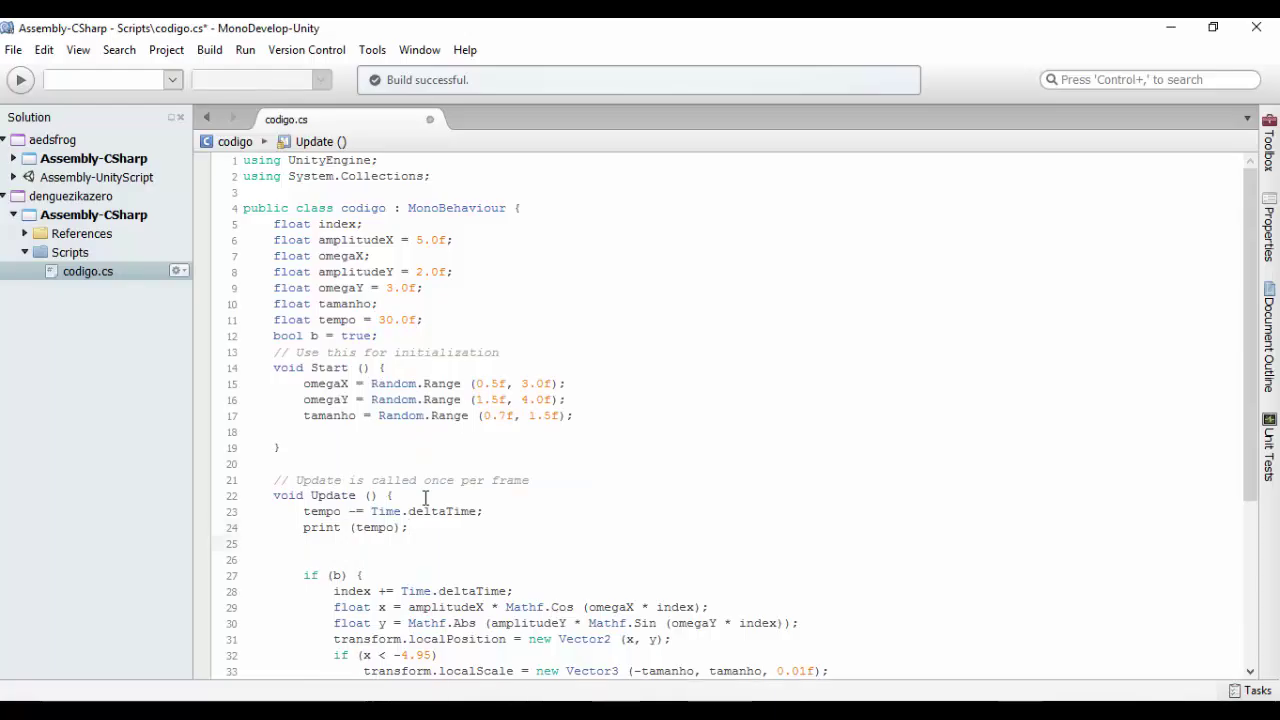
# Add 'if (tempo <= 0) { print ("tempo Esgotado"); }' to Update, save, and return to Unity
pyautogui.write('if()')
pyautogui.write('tempo <=')
pyautogui.write('0')
pyautogui.write('{')
pyautogui.press('Return')
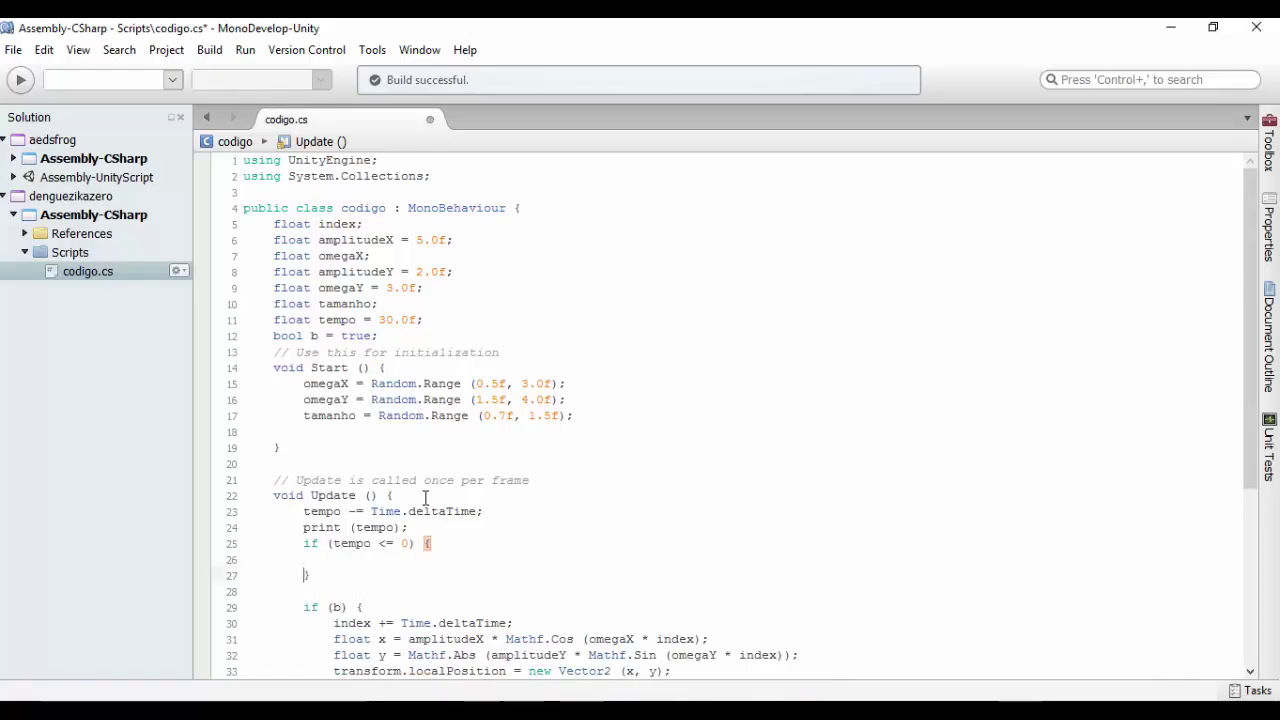
pyautogui.write('print')
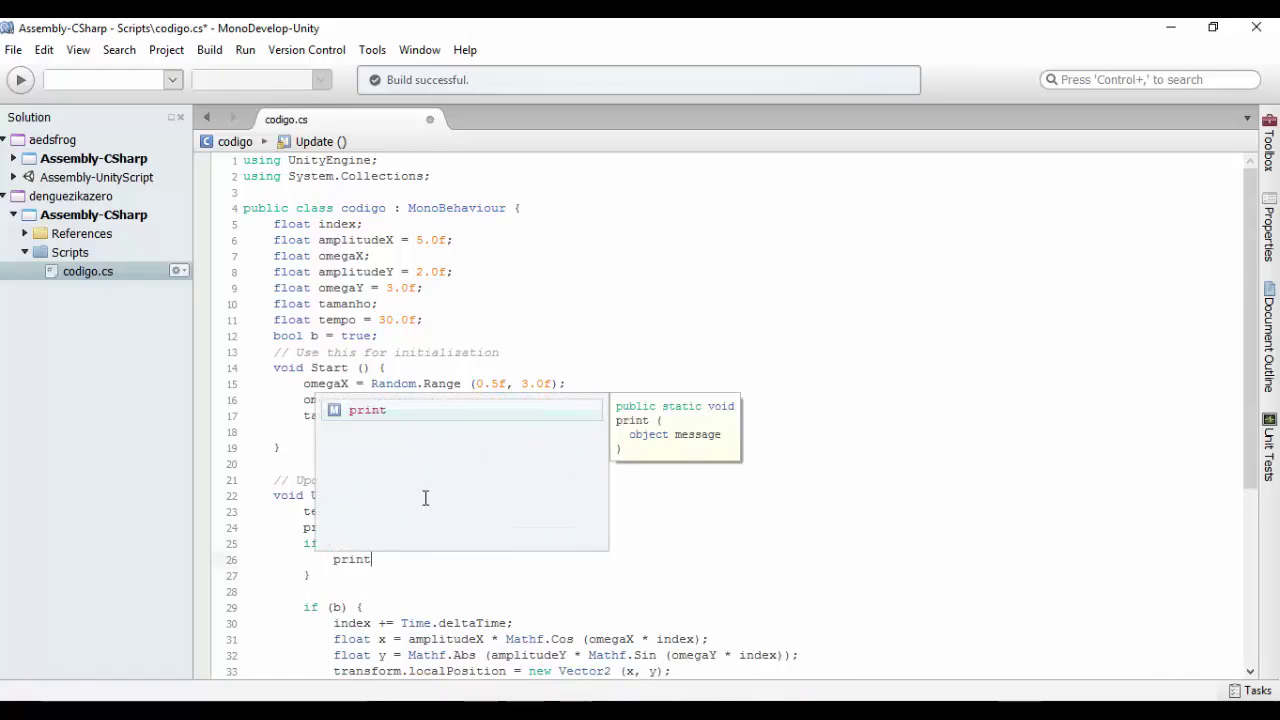
pyautogui.write(' ("')
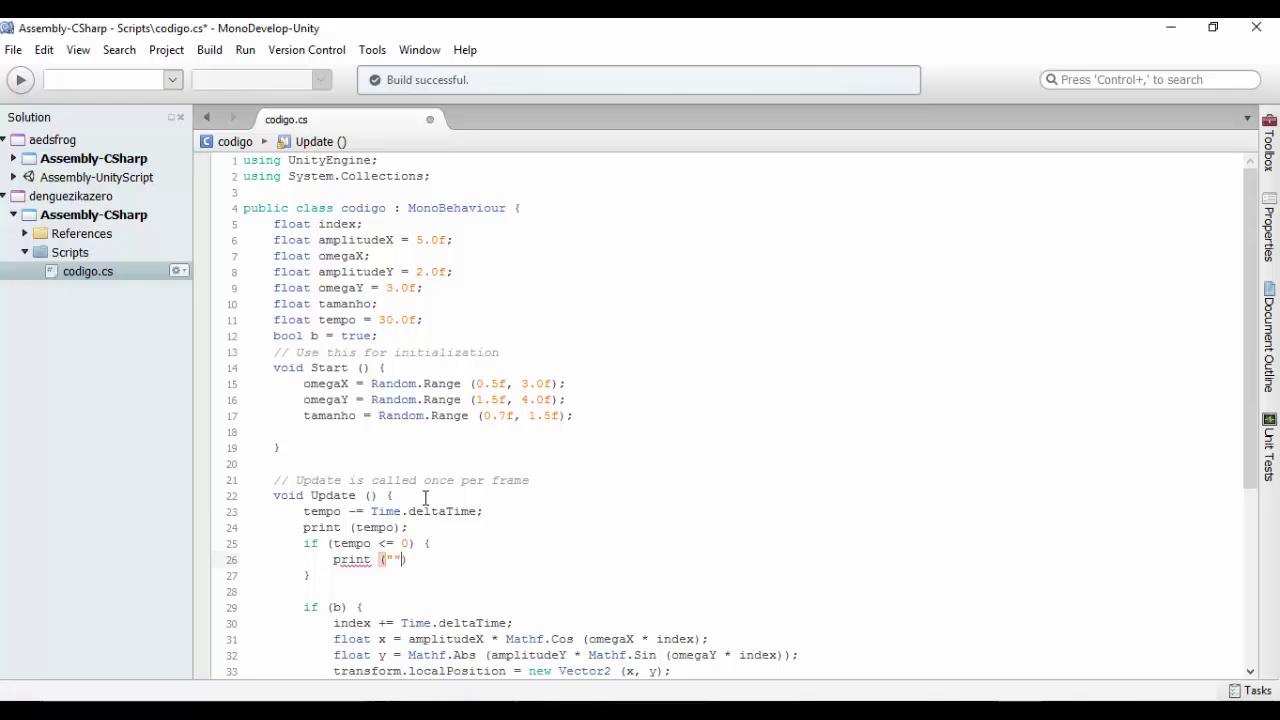
pyautogui.write('tempo Es')
pyautogui.write('gotado"')
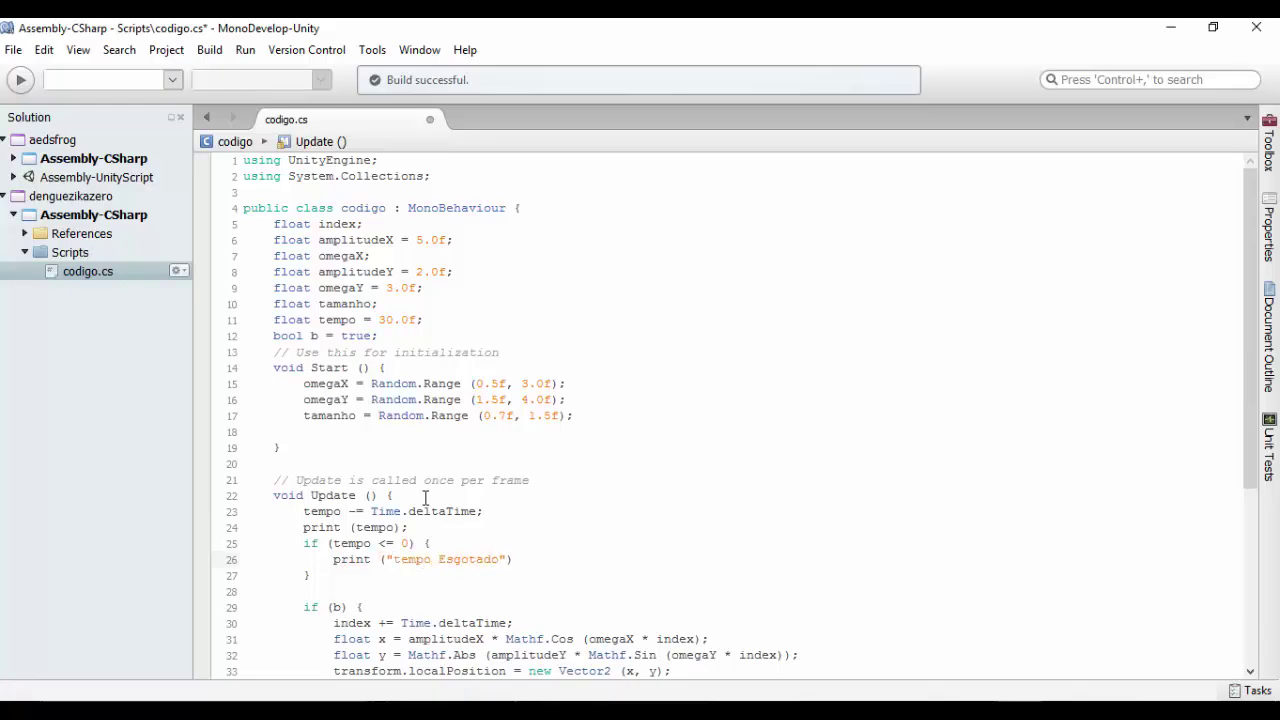
pyautogui.write(');')
pyautogui.hotkey('ctrl', 's')
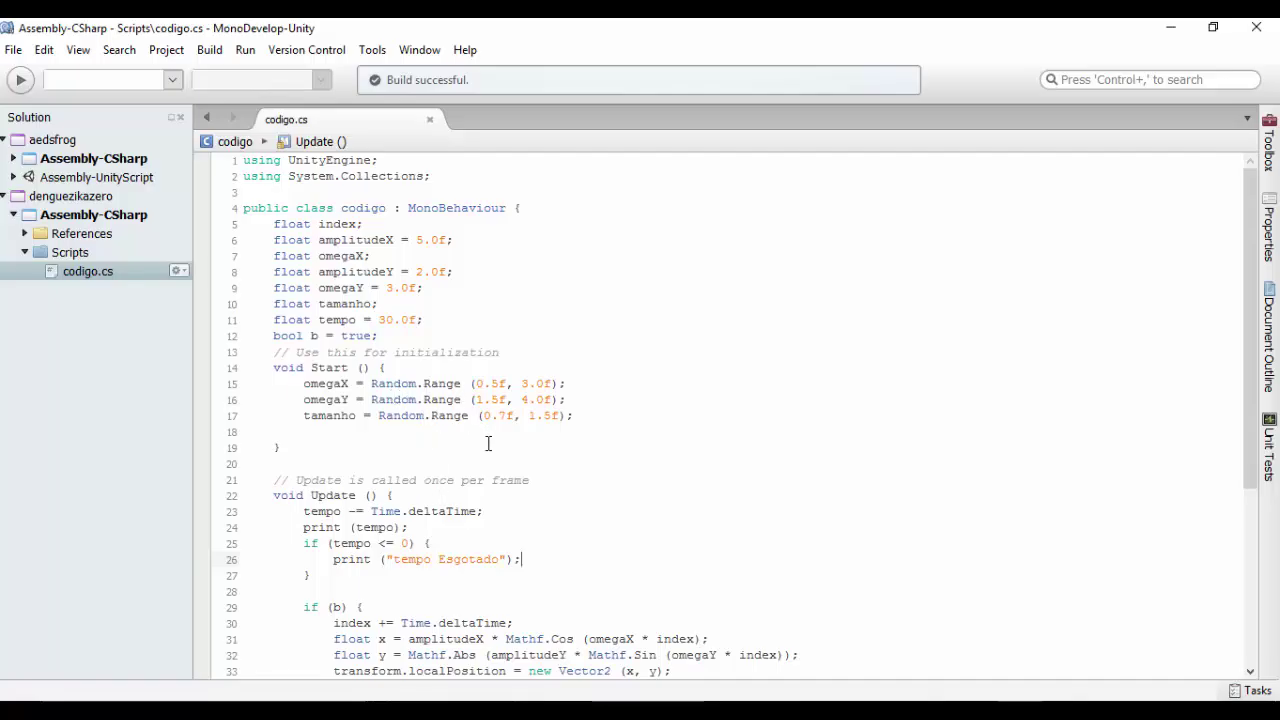
pyautogui.hotkey('alt', 'Tab')
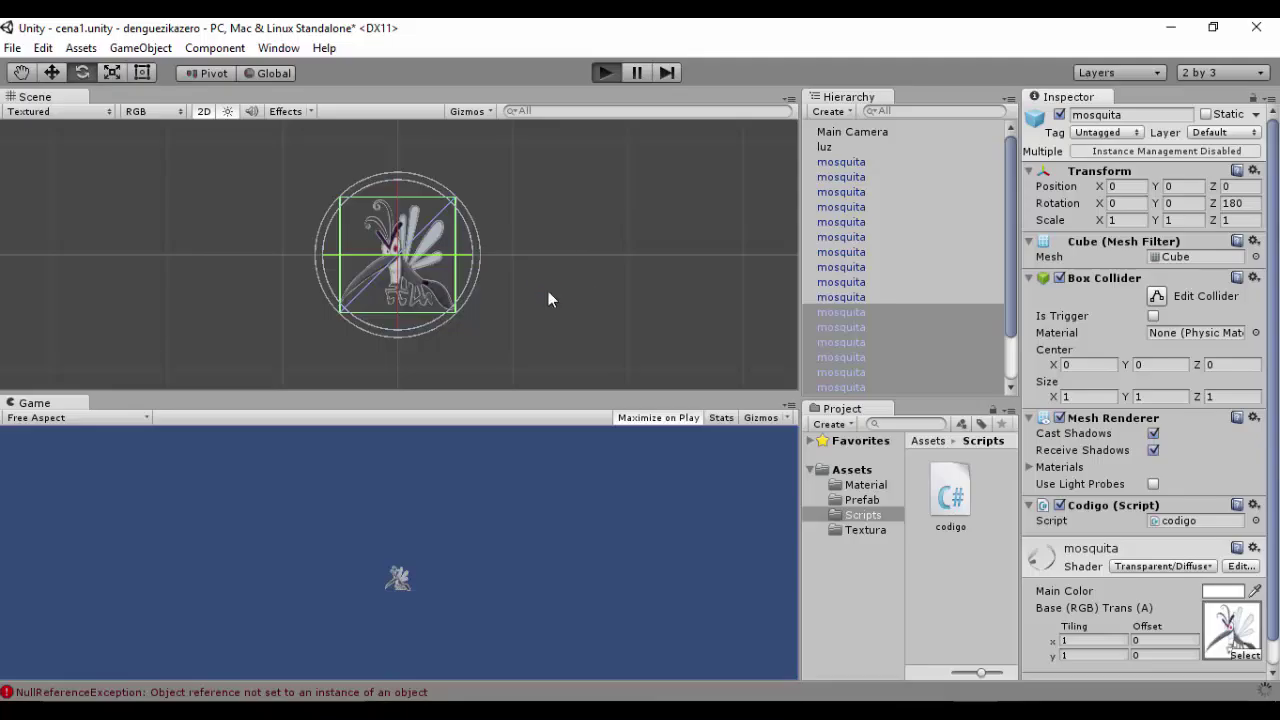
# Start play mode and shoot down the first several mosquitoes in the swarm
pyautogui.hotkey('ctrl', 'p')
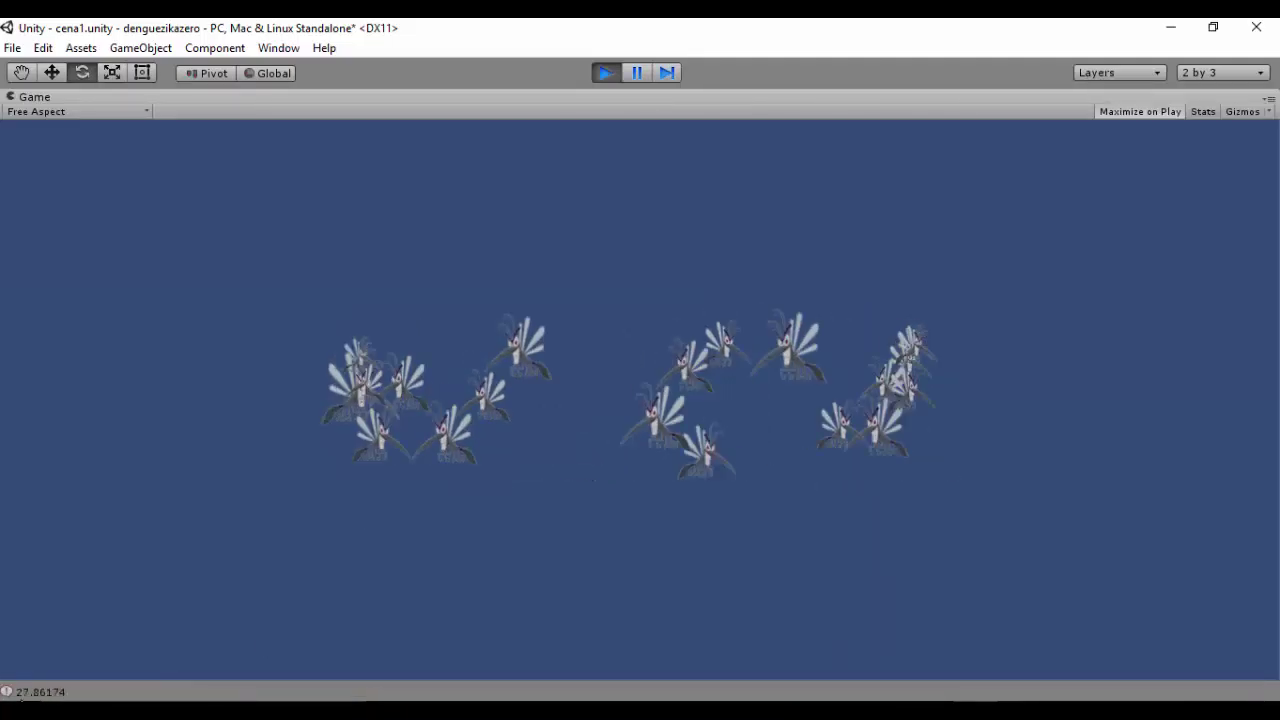
pyautogui.click(430, 432)
pyautogui.click(635, 368)
pyautogui.click(425, 400)
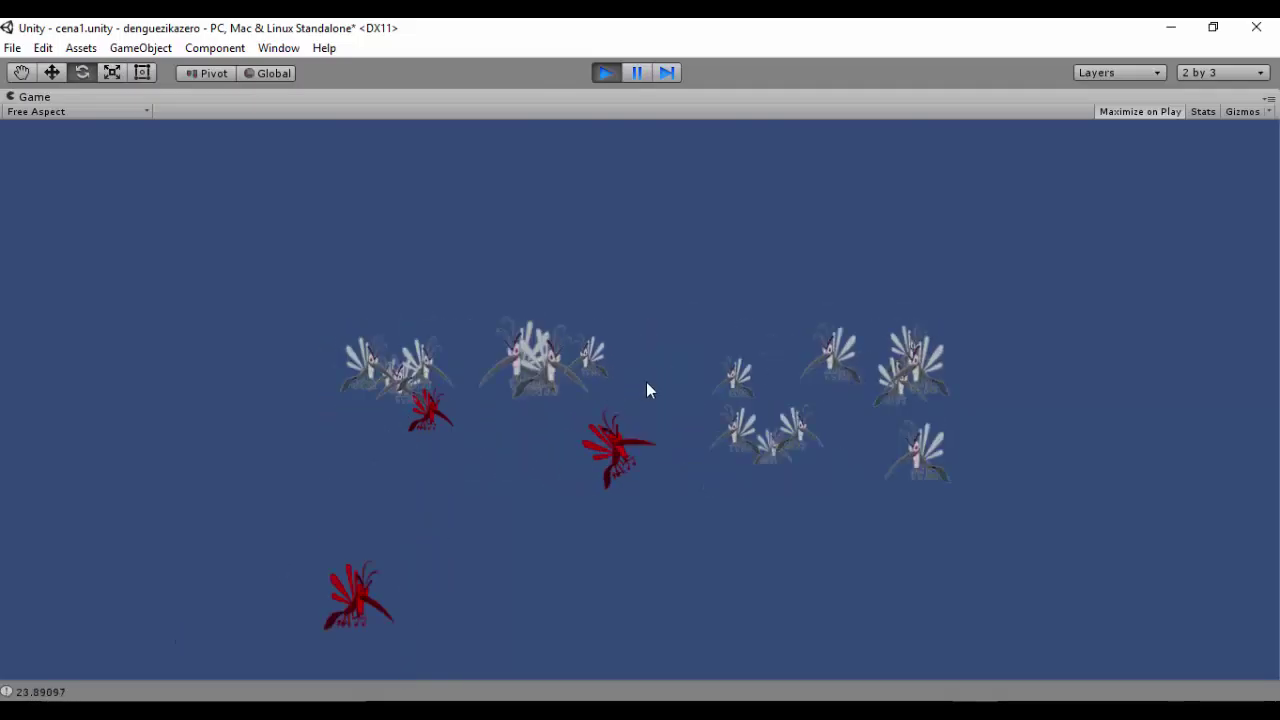
pyautogui.click(505, 385)
pyautogui.click(565, 365)
pyautogui.click(440, 405)
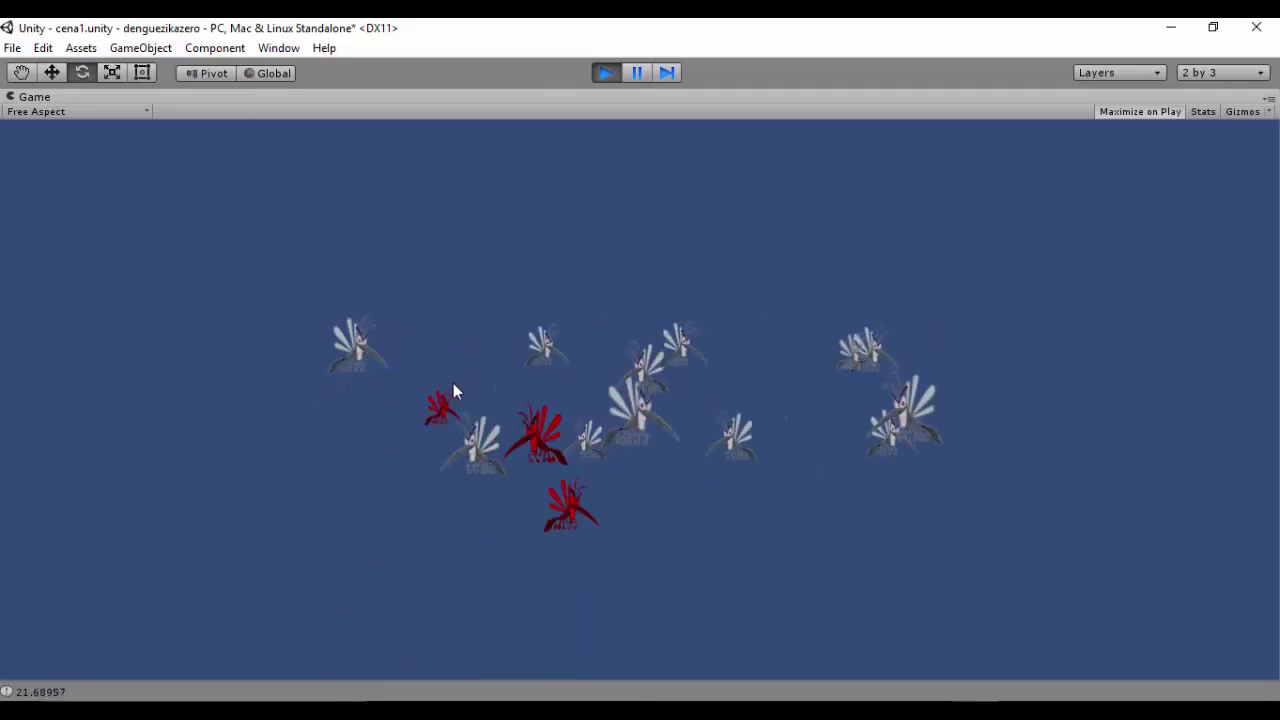
# Shoot down more mosquitoes, wait until 'tempo Esgotado' is logged, then stop the game
pyautogui.click(492, 392)
pyautogui.click(462, 430)
pyautogui.click(632, 380)
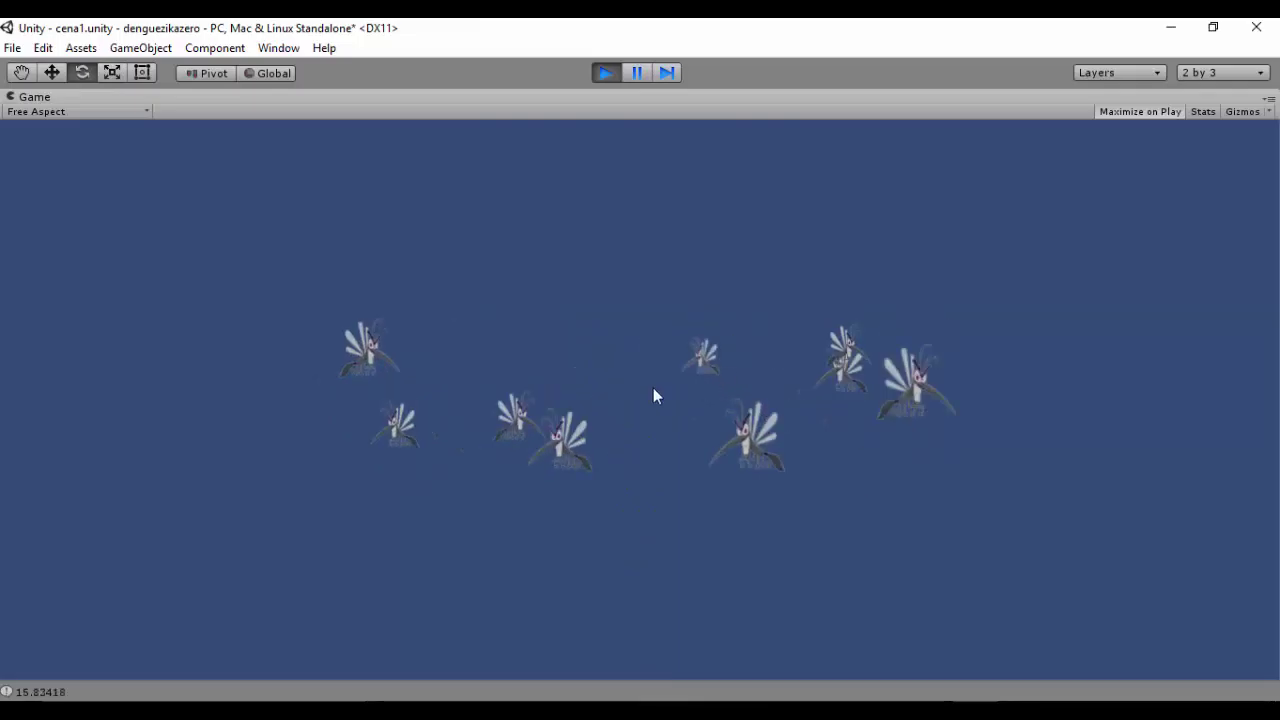
pyautogui.click(735, 376)
pyautogui.click(747, 352)
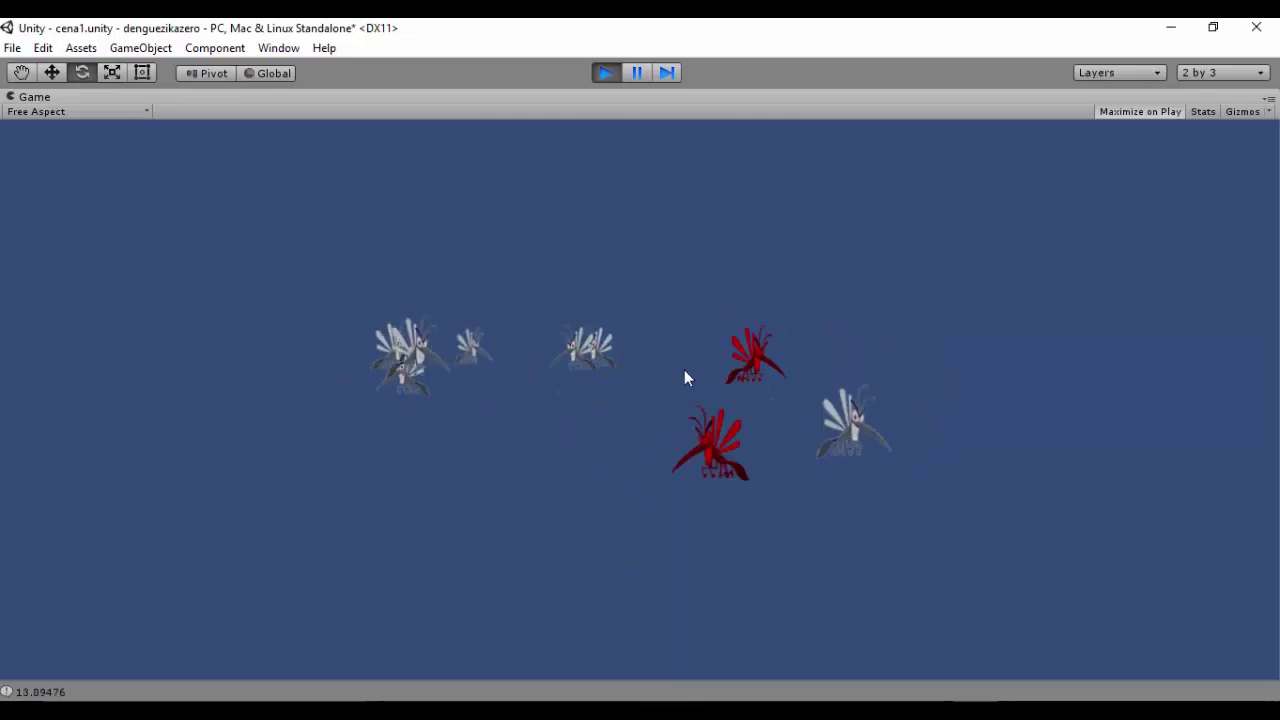
pyautogui.click(835, 380)
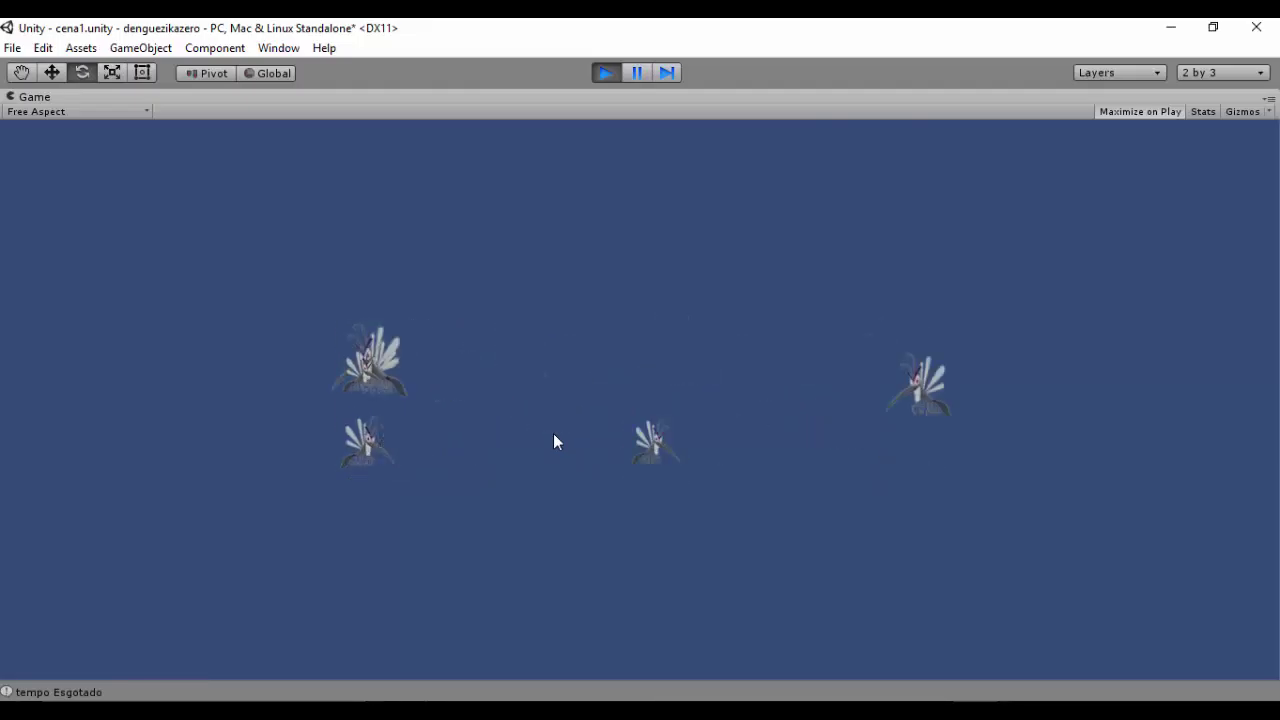
pyautogui.click(601, 74)
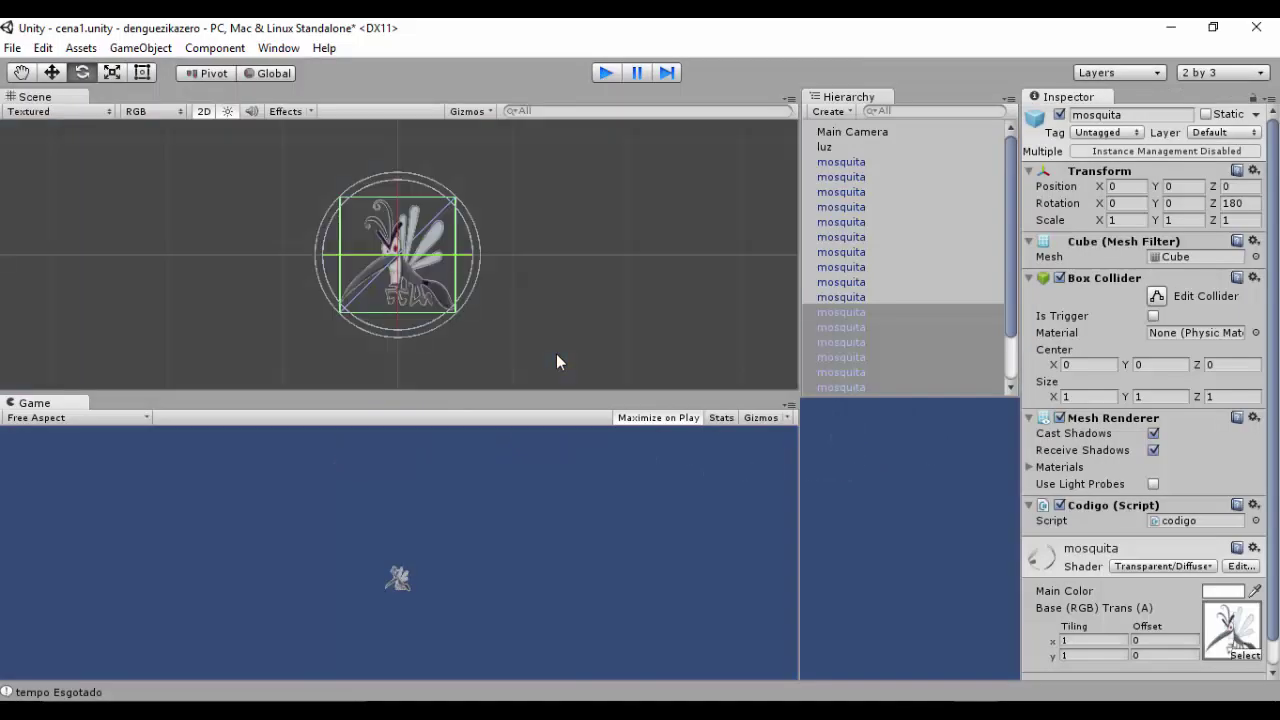